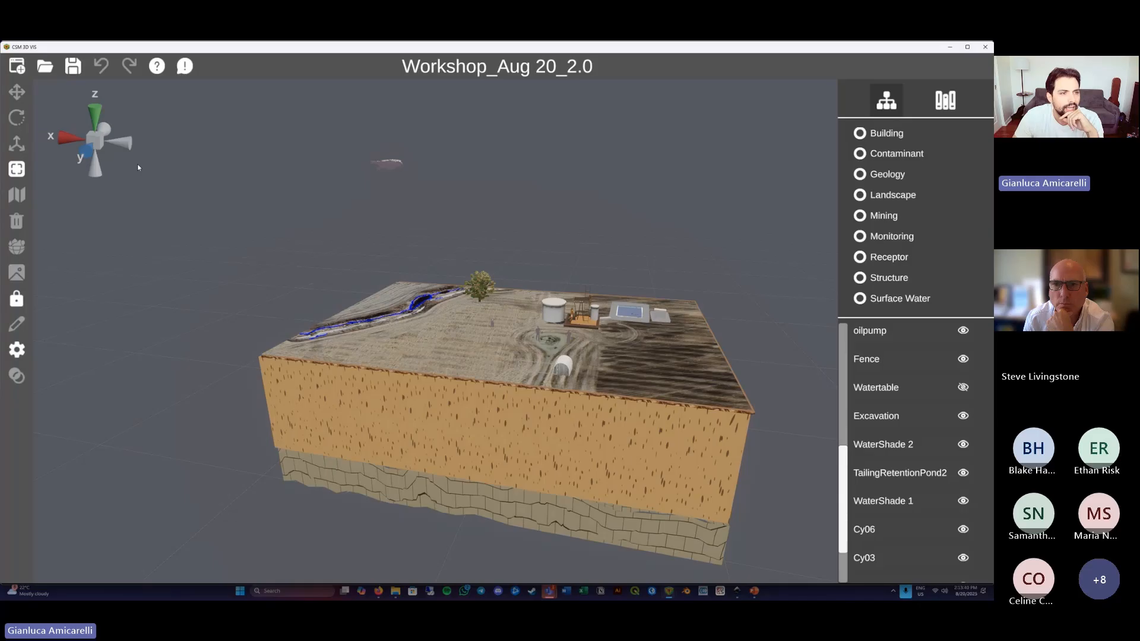
Add the first brick-patterned block from the Geology assets to the scene.
click(946, 101)
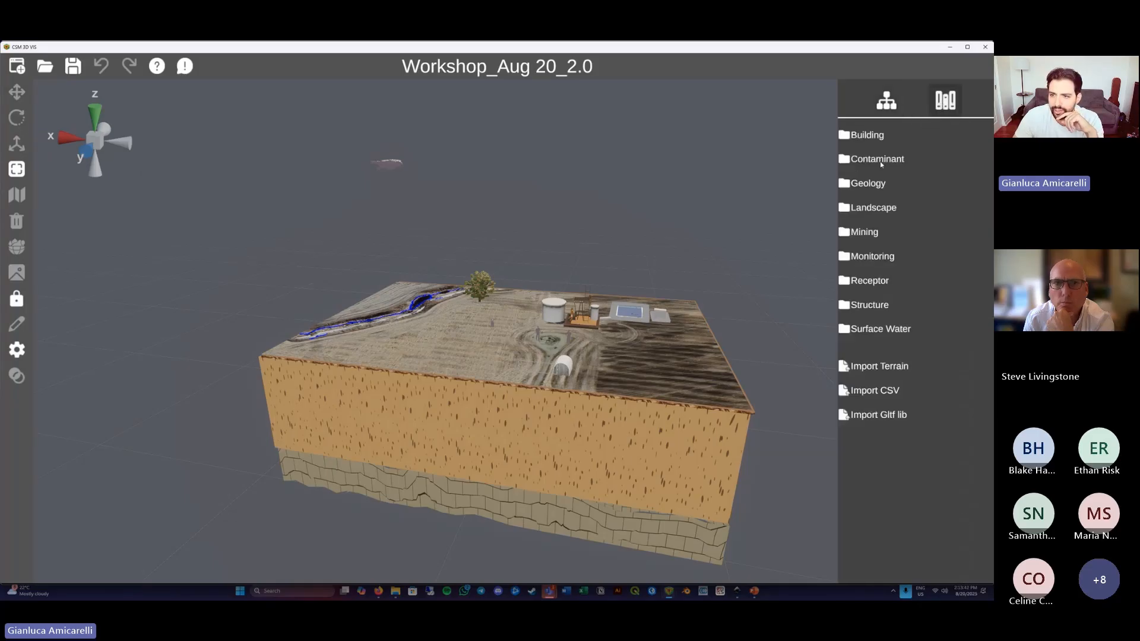
click(880, 183)
click(944, 154)
click(887, 100)
Reposition the new brick-patterned geology block over the site model along its position axes.
drag(506, 299, 505, 256)
click(17, 92)
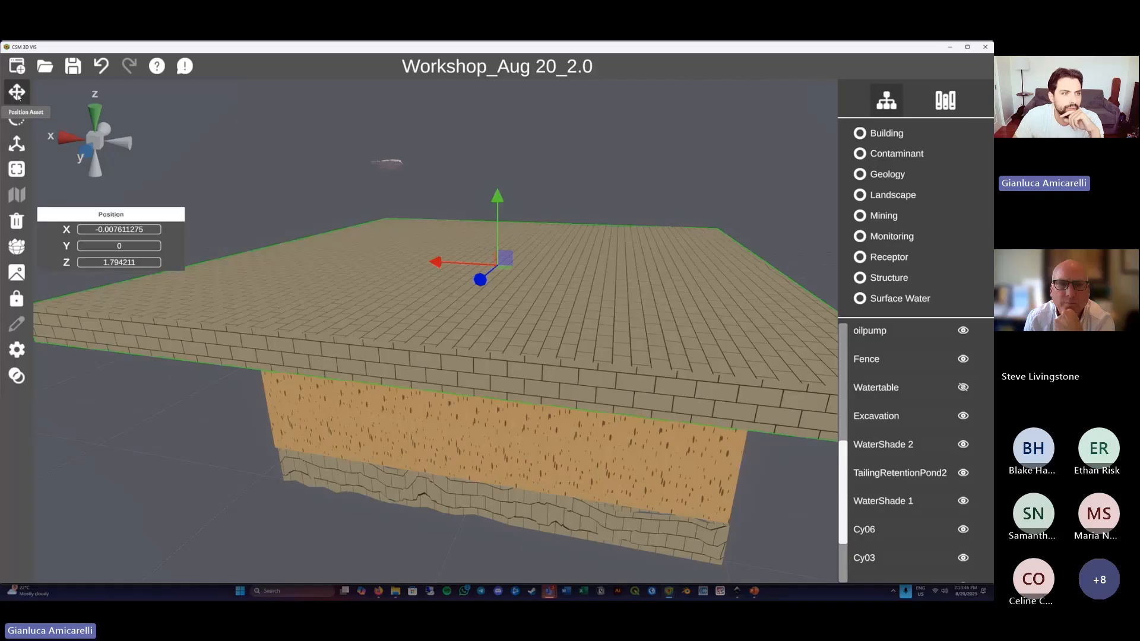
middle_drag(511, 280, 509, 316)
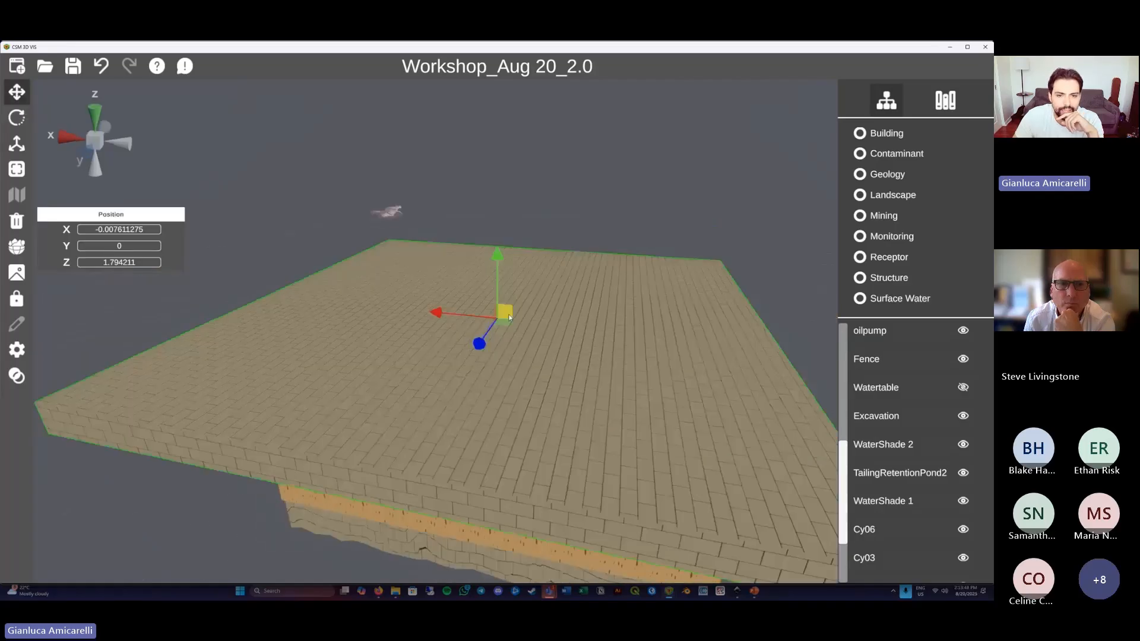
drag(481, 344, 485, 341)
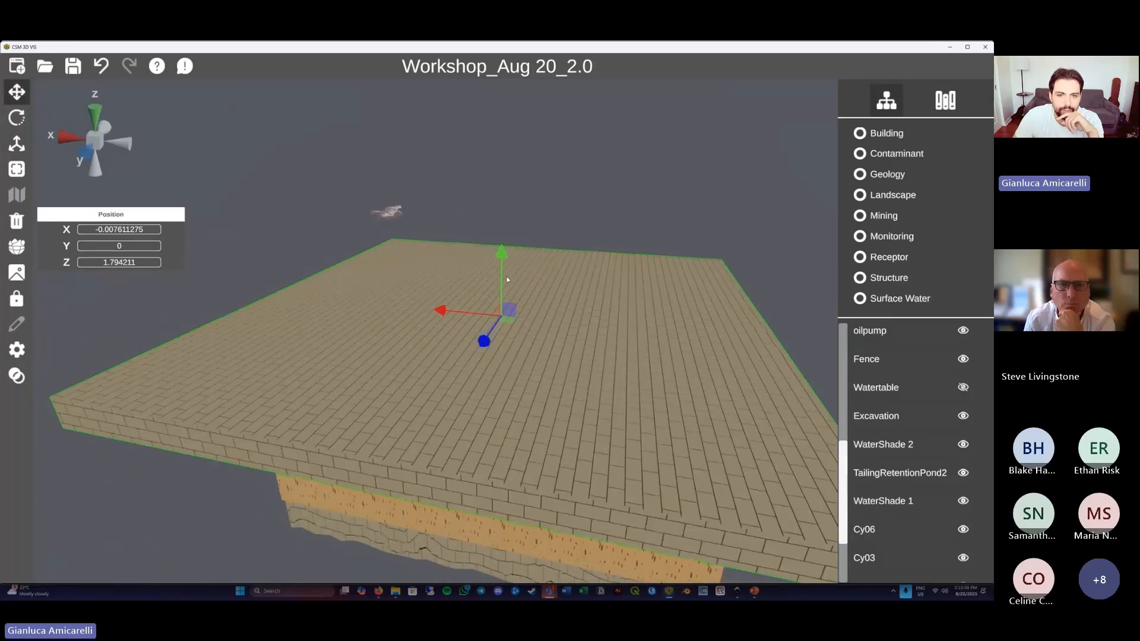
mouse_move(503, 256)
mouse_down()
mouse_move(501, 245)
mouse_move(502, 255)
mouse_up()
Rotate the brick-patterned block and scale it down so it covers only a small part of the terrain.
drag(509, 329, 561, 279)
click(16, 117)
click(17, 143)
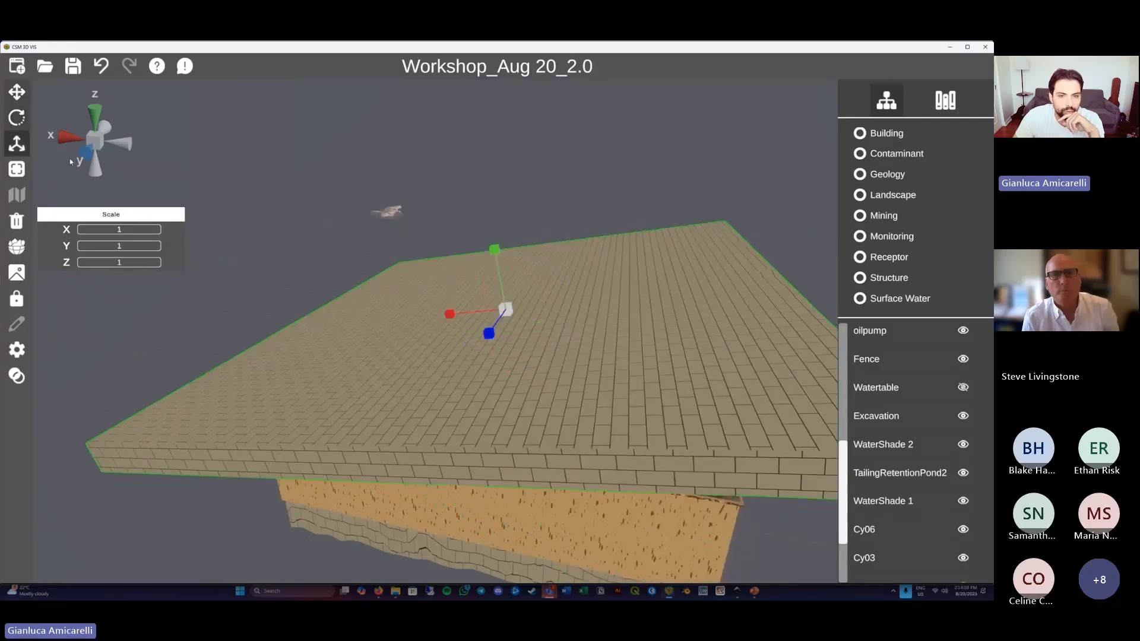
mouse_move(494, 336)
mouse_down()
mouse_move(513, 319)
mouse_move(506, 328)
mouse_up()
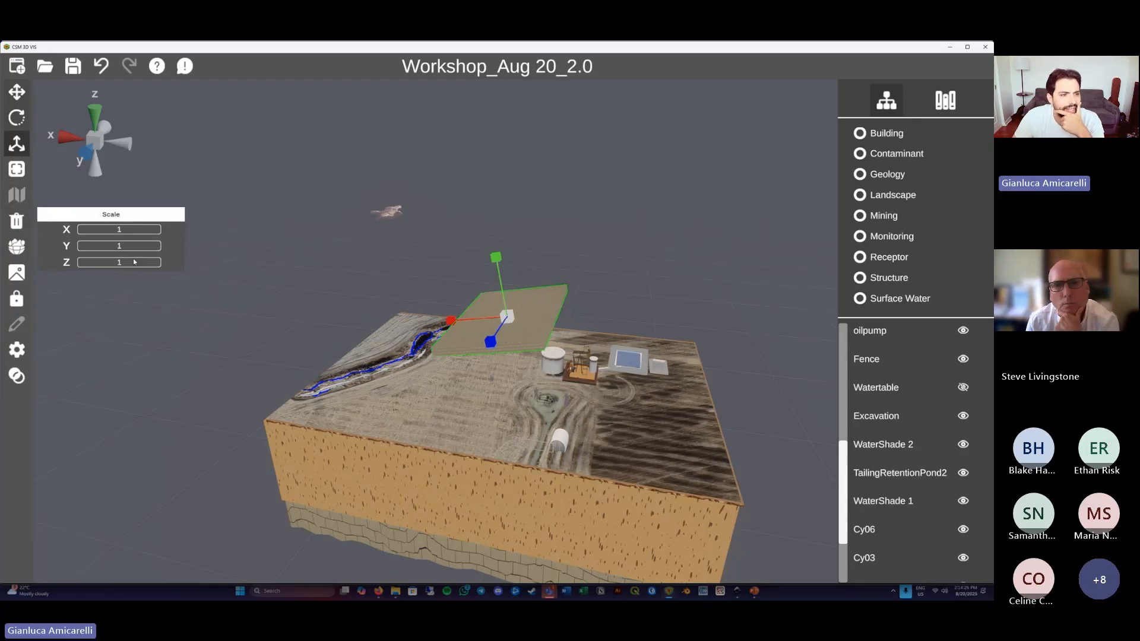
Delete the brick-patterned geology block from the scene.
click(17, 222)
click(116, 246)
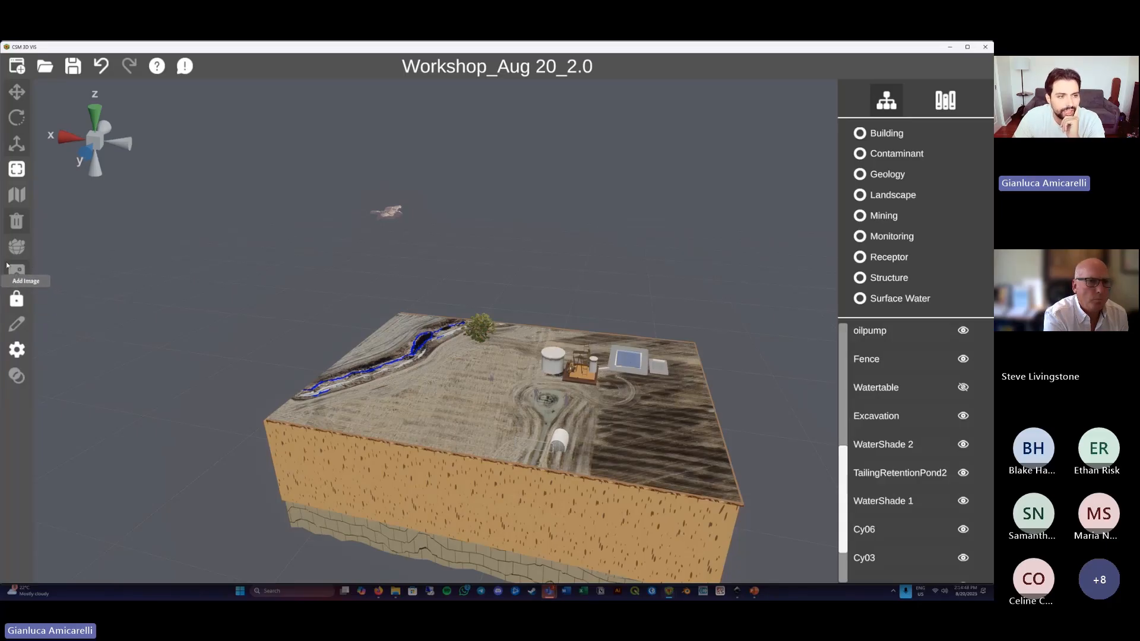
click(16, 293)
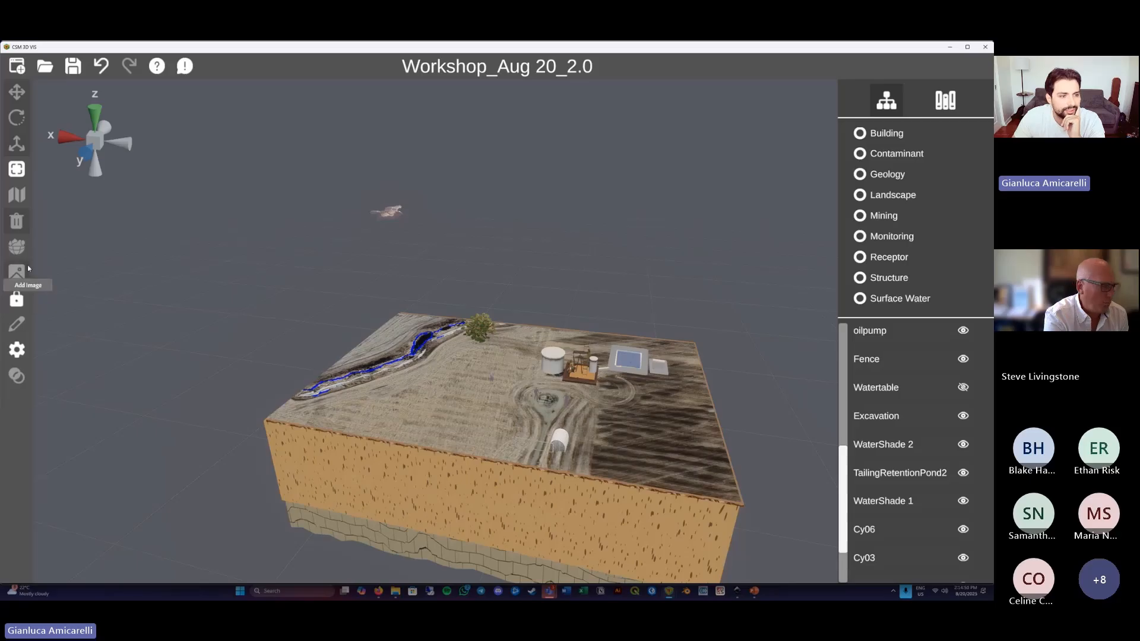
In the global settings, pick a slightly brighter, bluer background color and lower the light intensity a little.
scroll(666, 374, up, 1)
scroll(865, 379, up, 10)
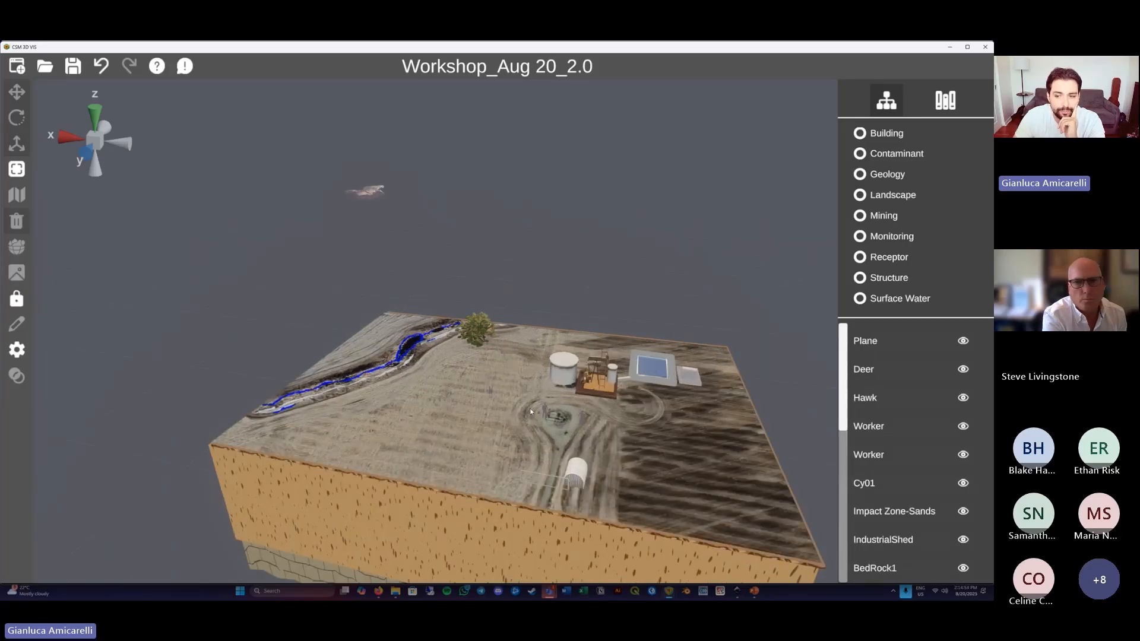
middle_drag(574, 383, 573, 326)
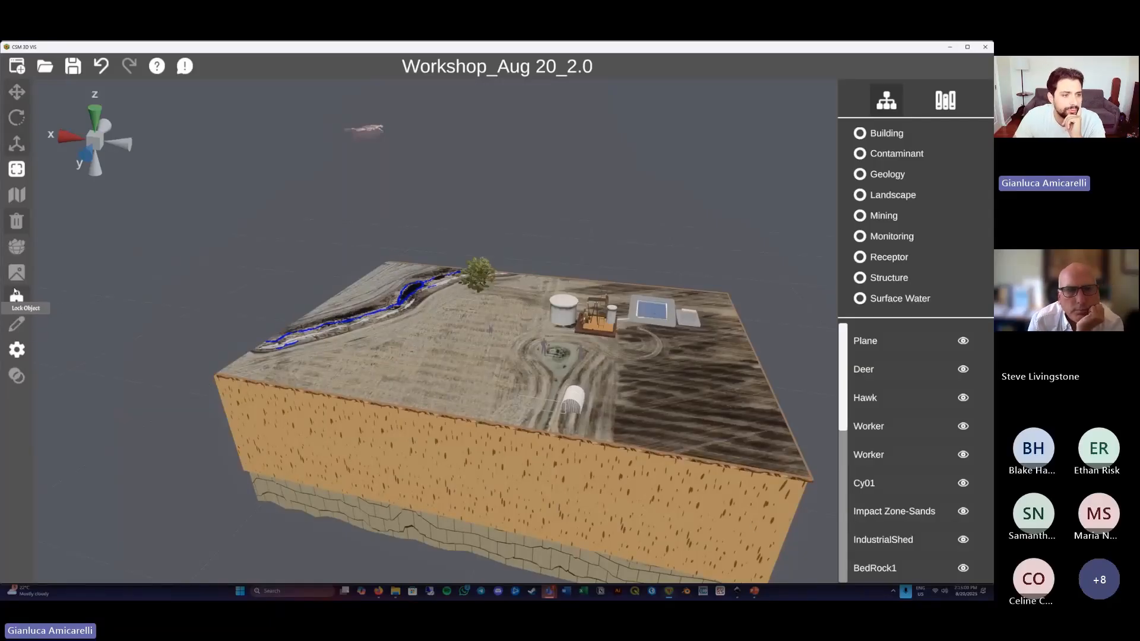
click(17, 350)
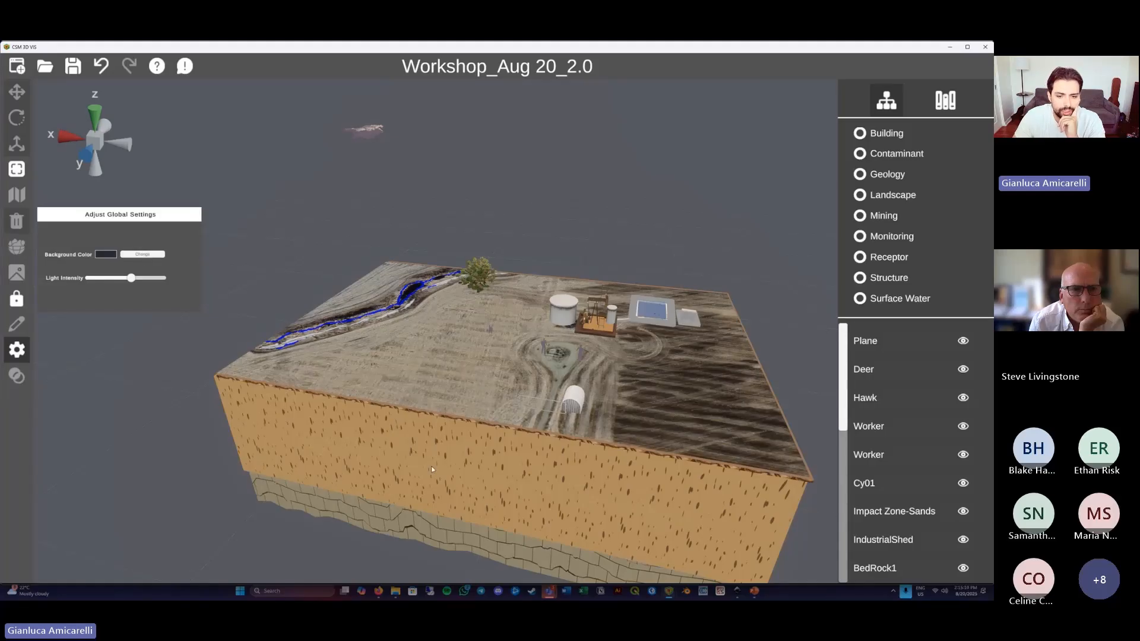
click(148, 256)
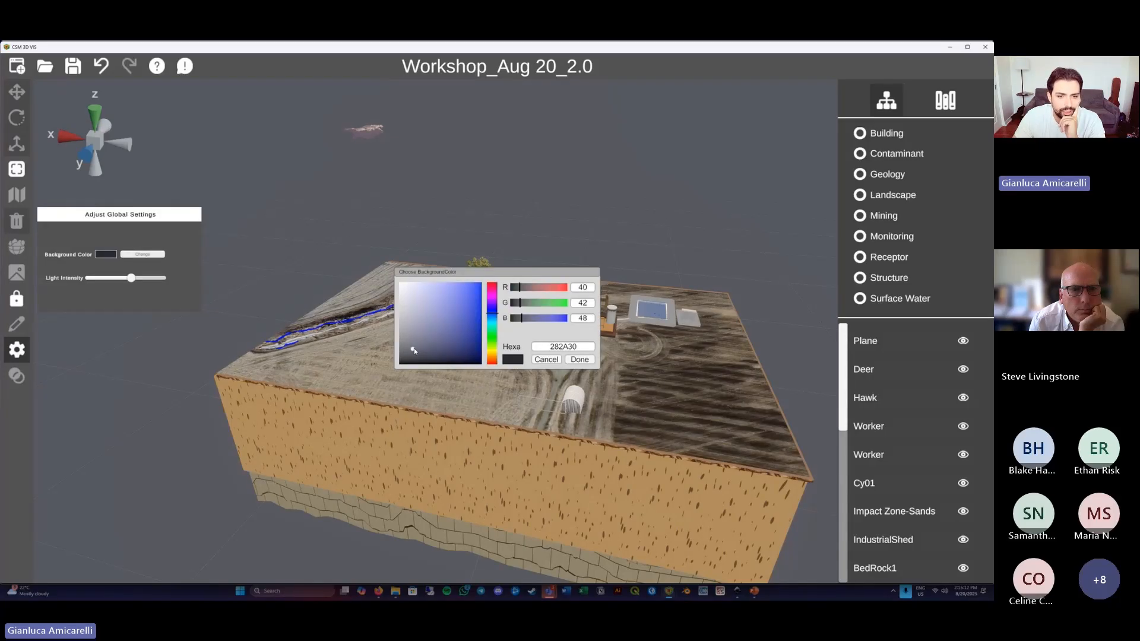
mouse_move(413, 351)
mouse_down()
mouse_move(440, 291)
mouse_move(448, 339)
mouse_move(426, 284)
mouse_move(461, 343)
mouse_move(428, 338)
mouse_up()
click(579, 361)
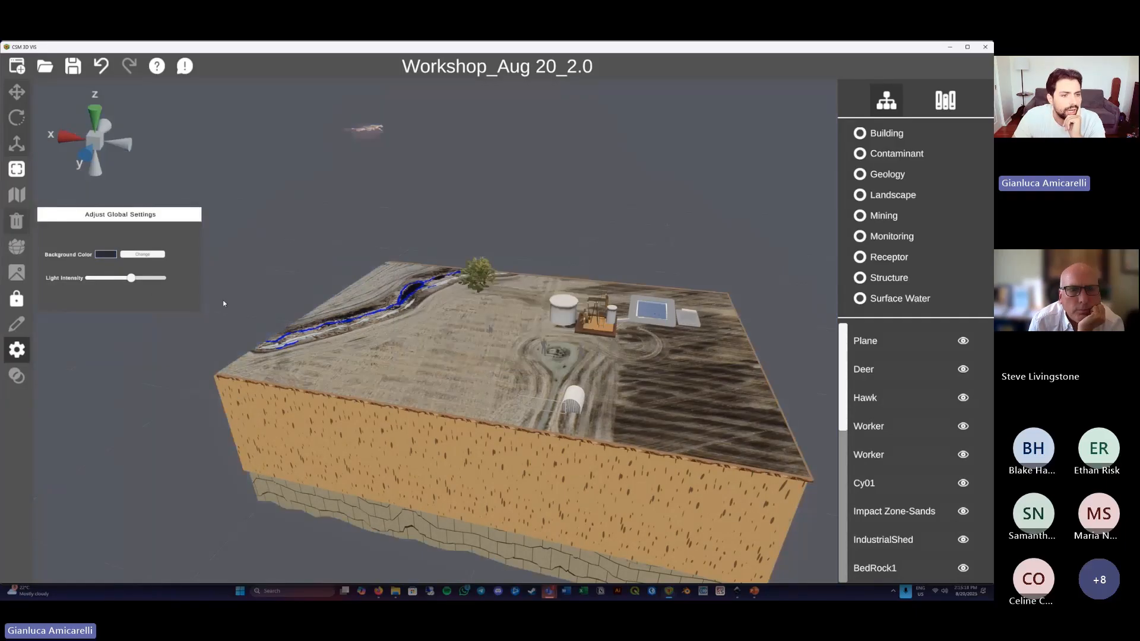
mouse_move(131, 277)
mouse_down()
mouse_move(160, 278)
mouse_move(94, 278)
mouse_move(159, 280)
mouse_move(113, 291)
mouse_move(123, 289)
mouse_up()
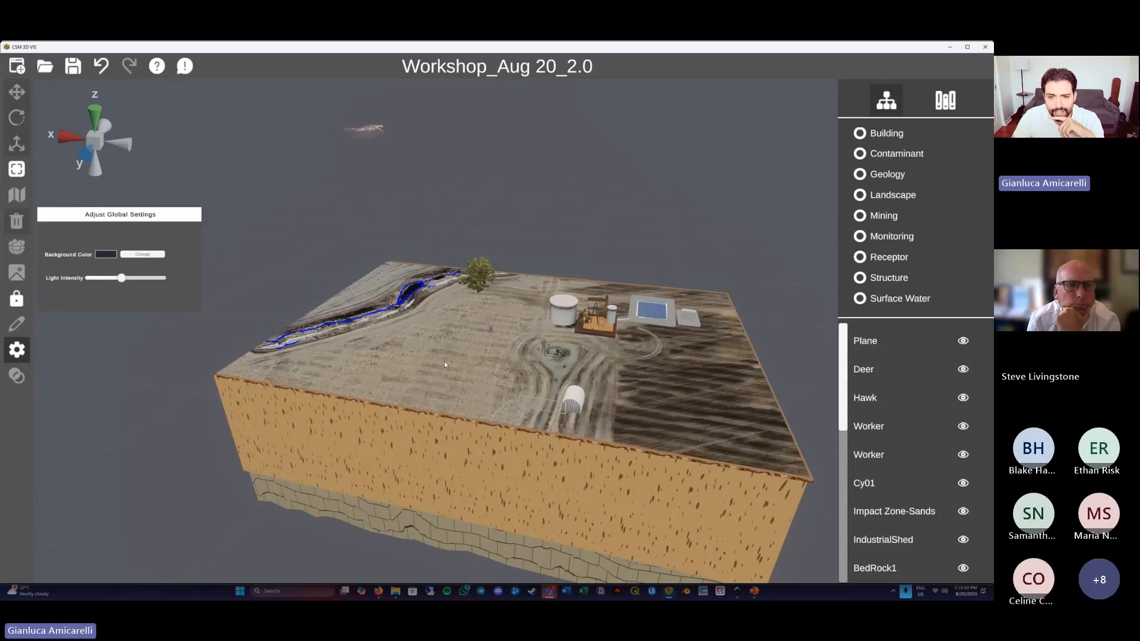
Filter the scene's object list by Geology and by Building, and clear the filter to list all objects.
middle_drag(599, 402, 601, 386)
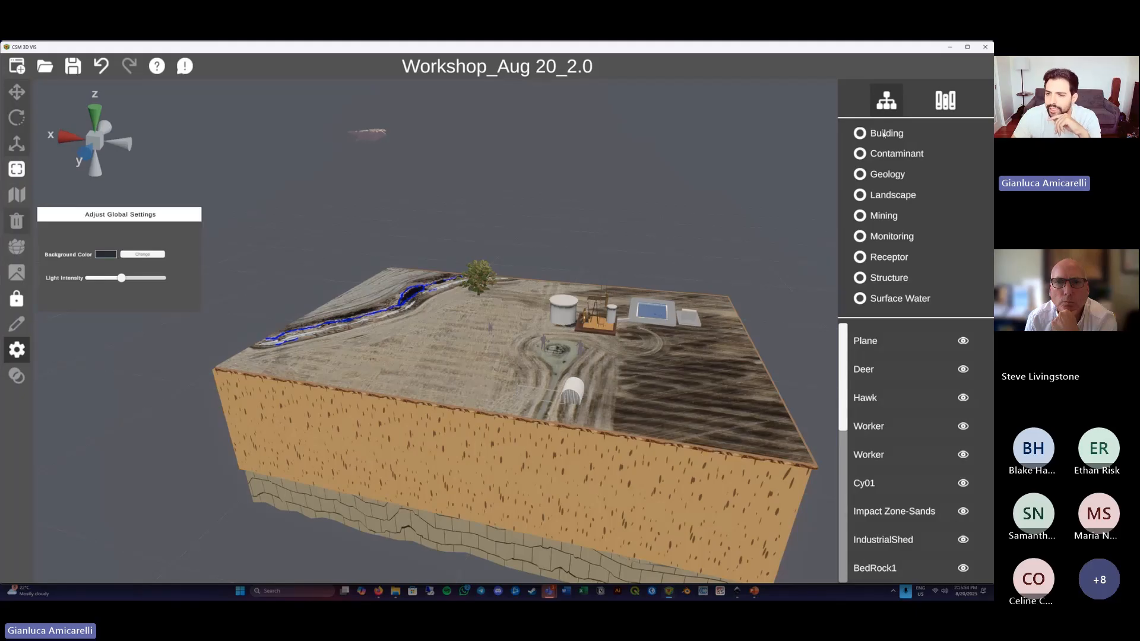
click(881, 176)
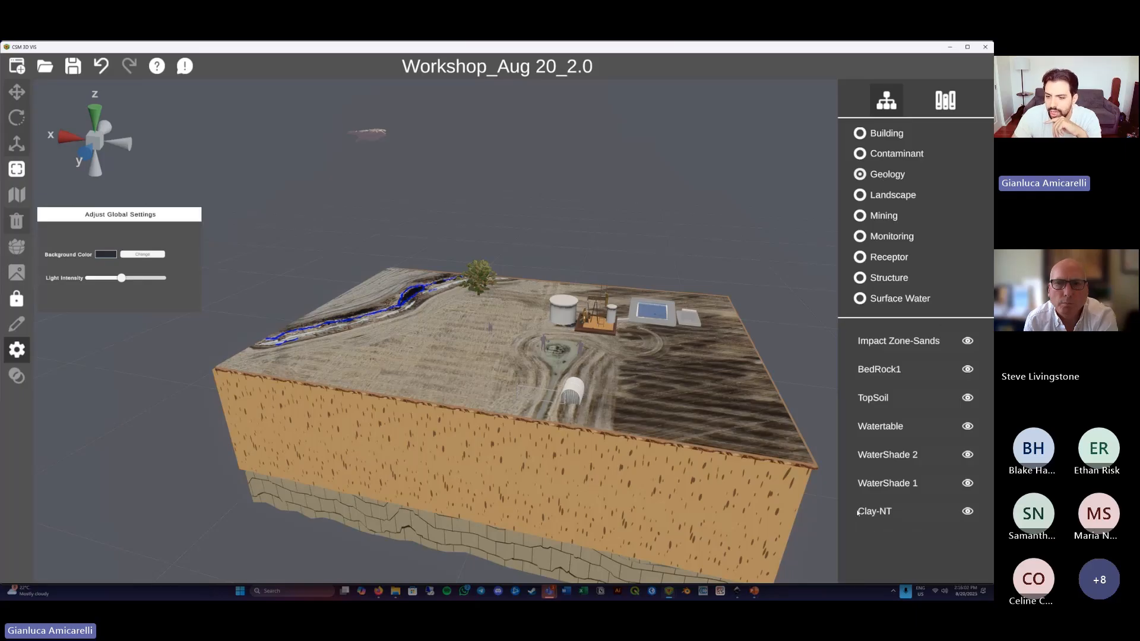
click(863, 134)
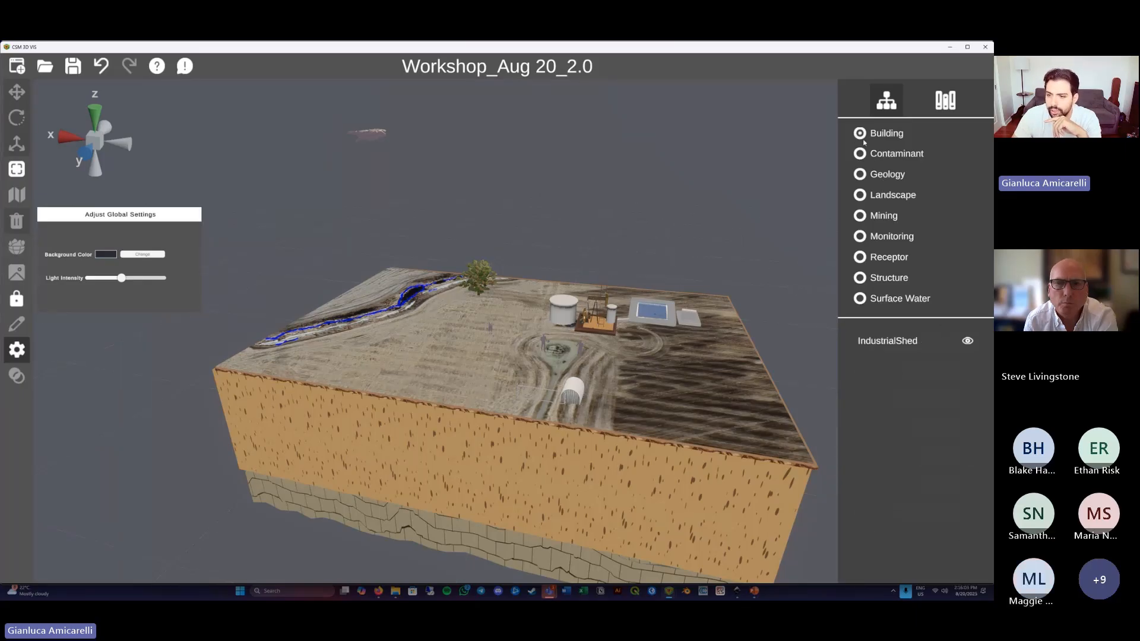
click(861, 134)
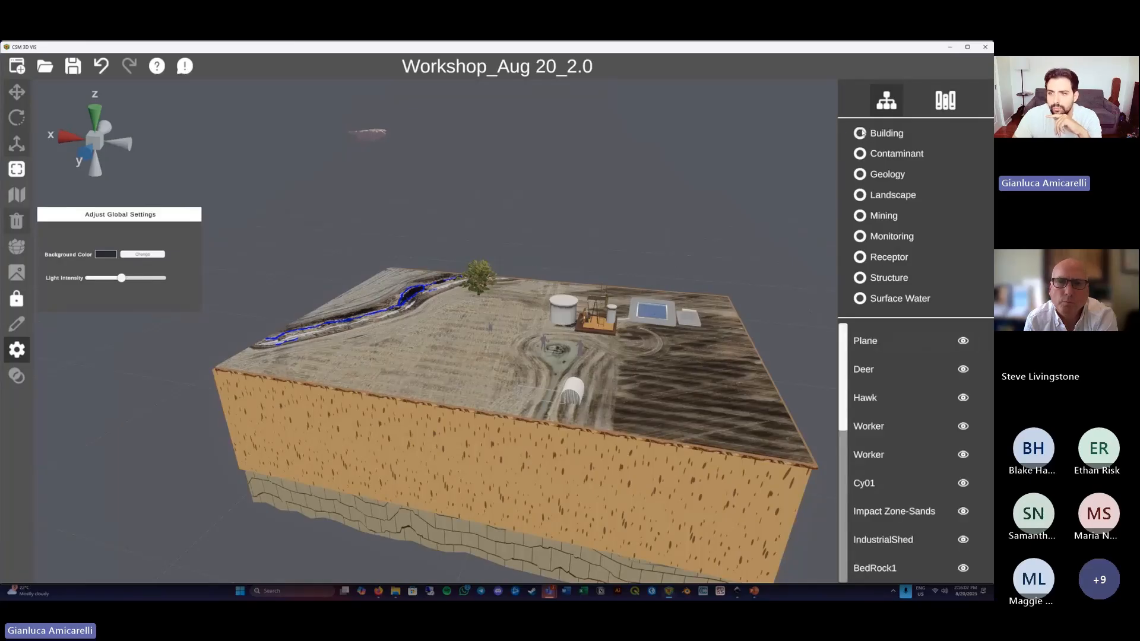
Select the Plane object and toggle its visibility off and on, leaving it shown.
click(873, 346)
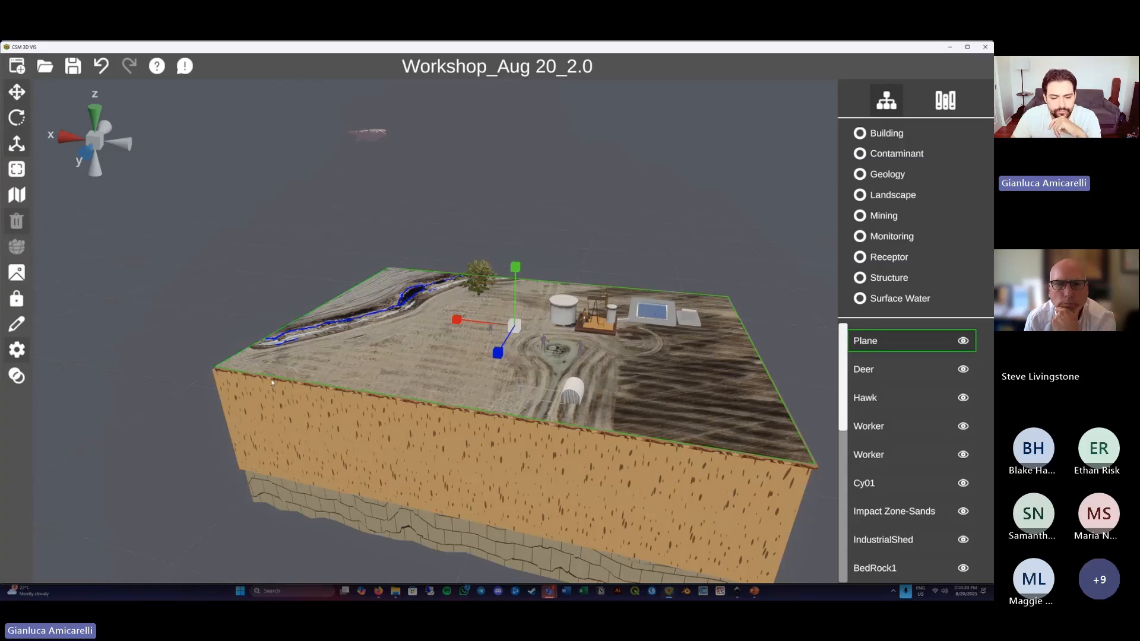
click(964, 341)
click(963, 341)
click(963, 342)
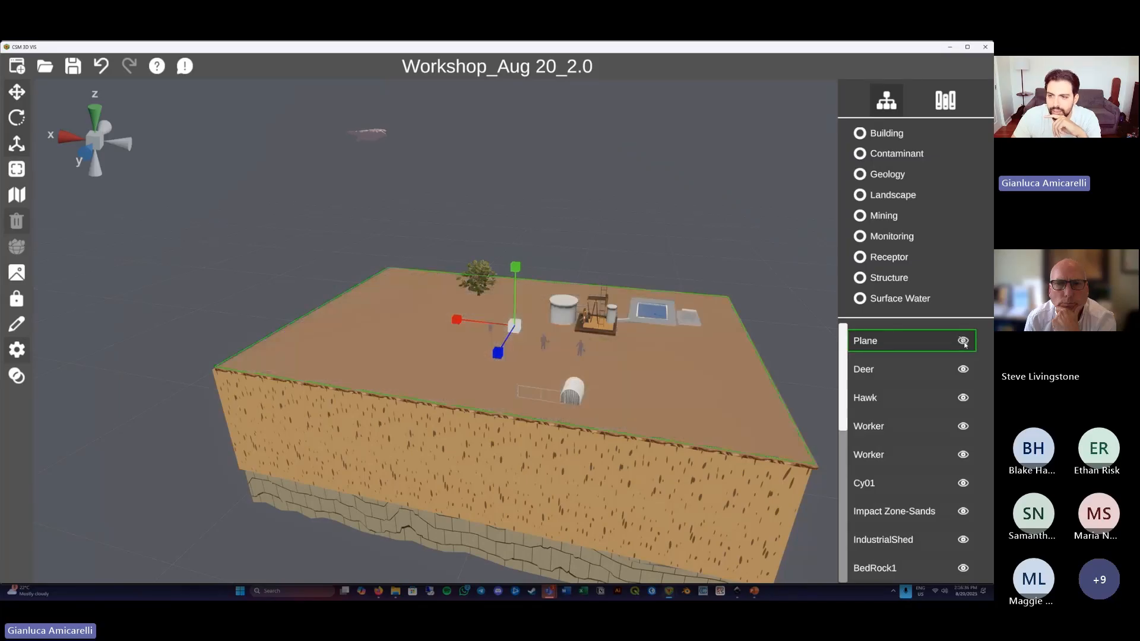
click(963, 341)
click(964, 342)
click(963, 342)
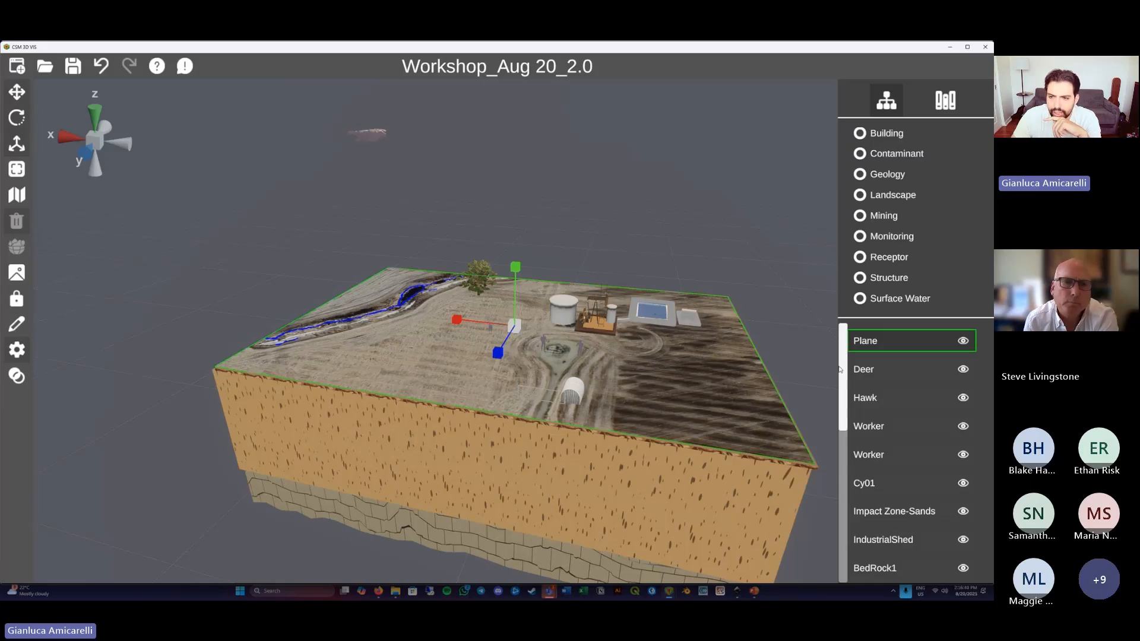
Browse the asset library's Building, Contaminant, Geology and Landscape categories.
click(946, 100)
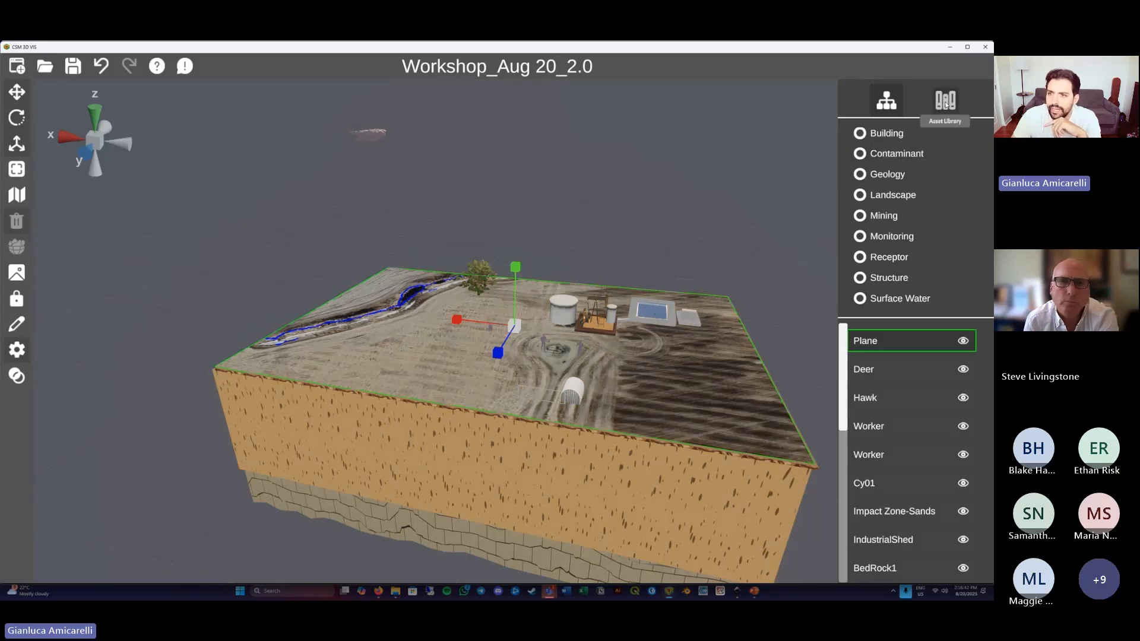
click(861, 136)
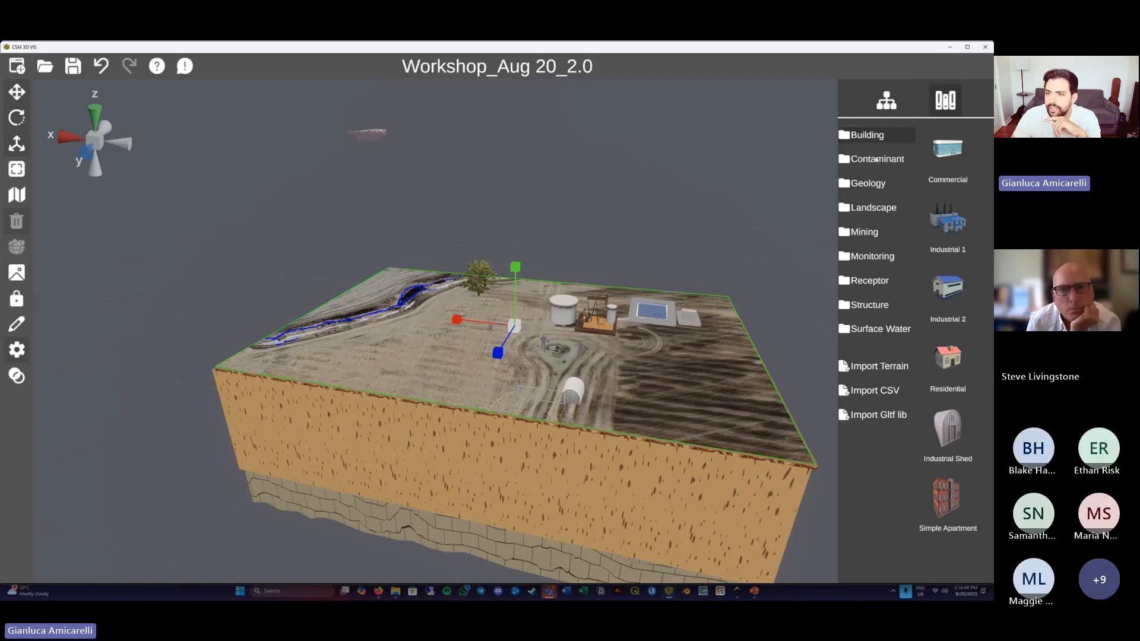
click(873, 159)
click(872, 184)
click(874, 208)
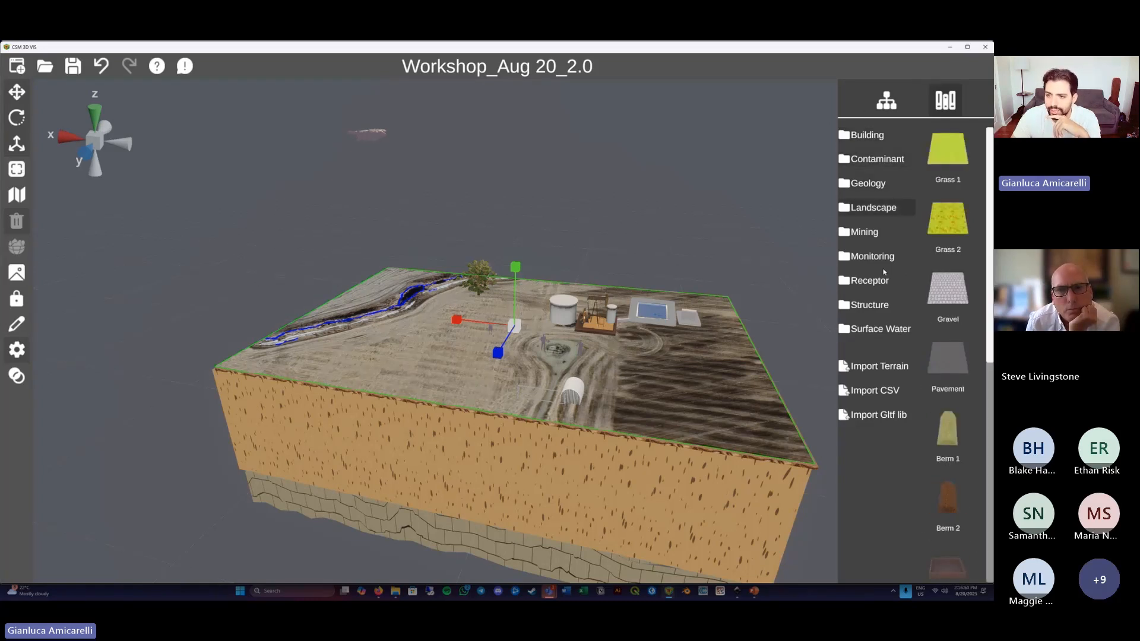
scroll(927, 214, down, 3)
scroll(921, 237, up, 3)
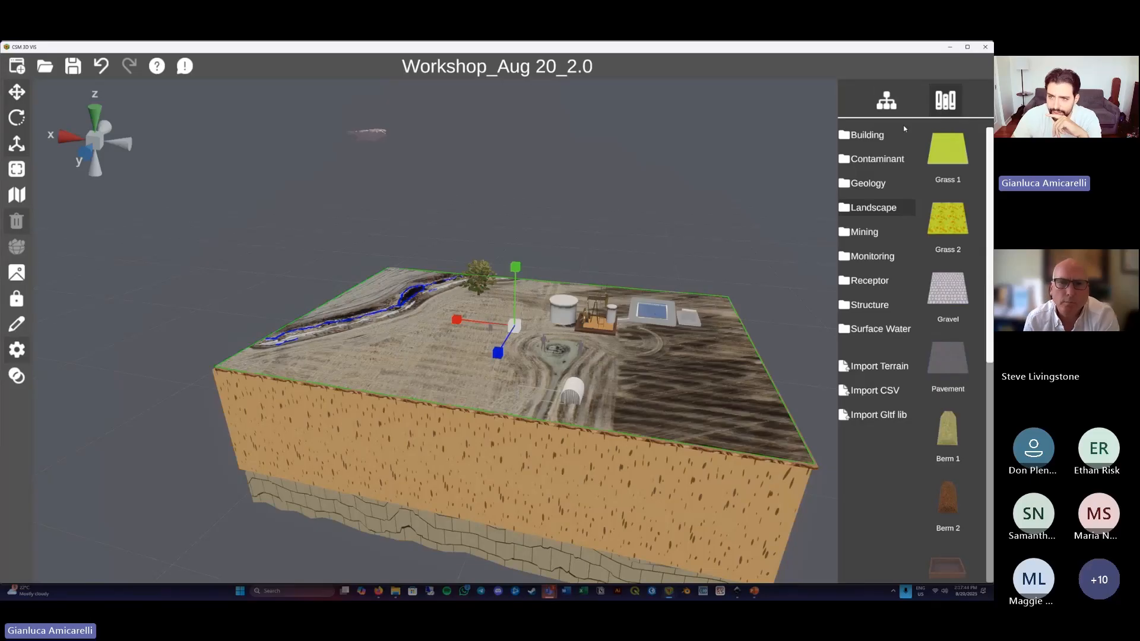
Return to the scene's object list and deselect the Plane.
click(886, 101)
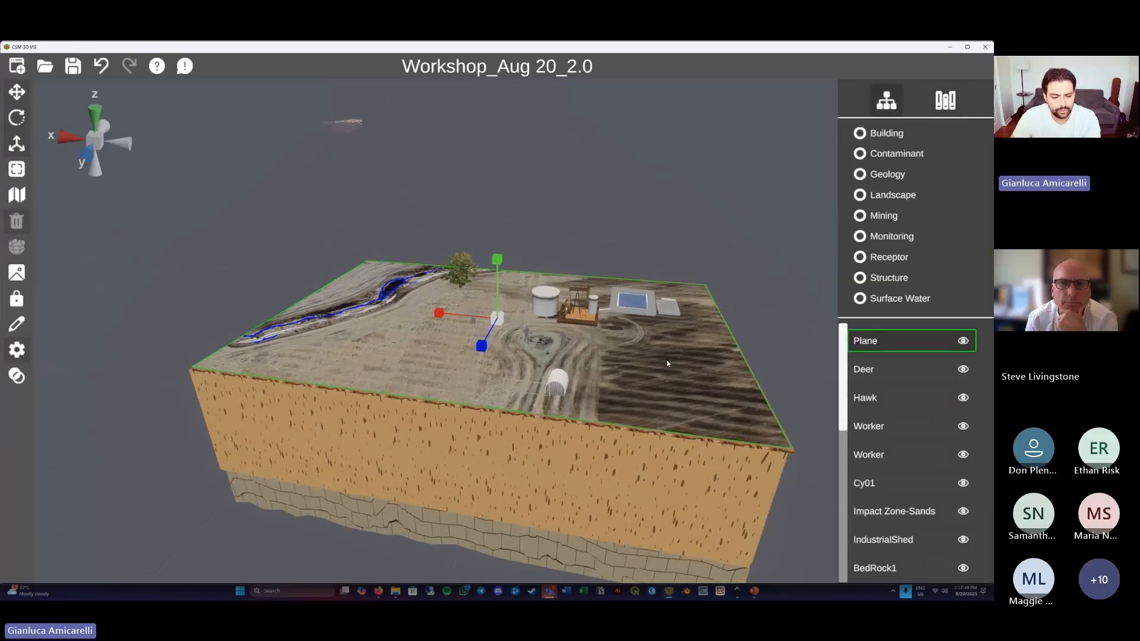
click(666, 359)
middle_drag(667, 360, 669, 366)
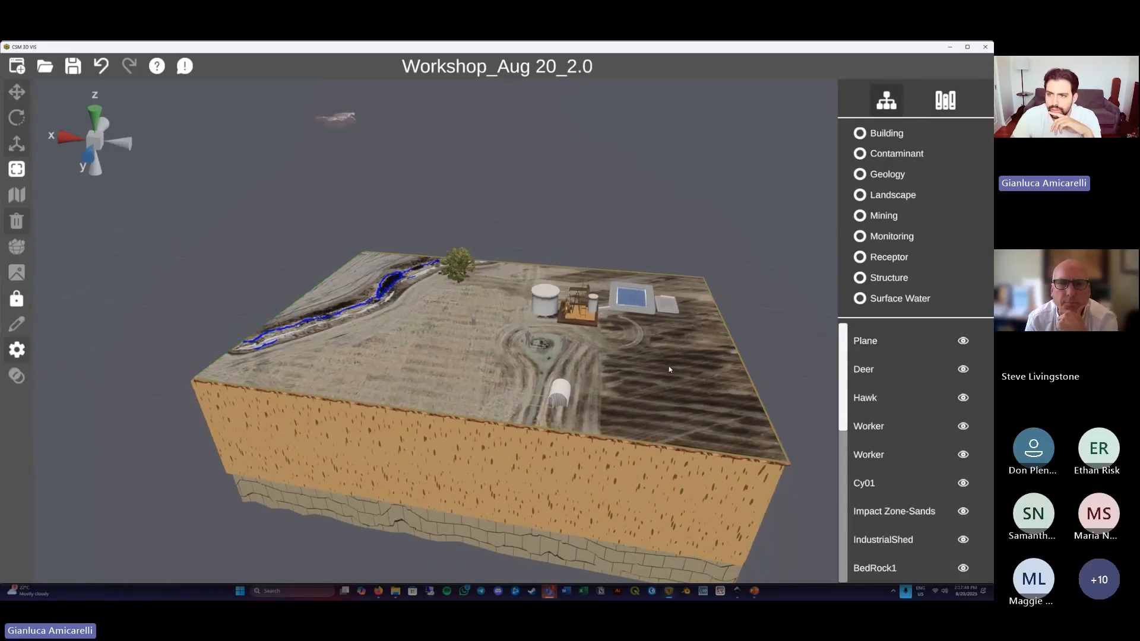
Add the Structure Brown 3 tank from the Structure assets to the scene.
click(945, 100)
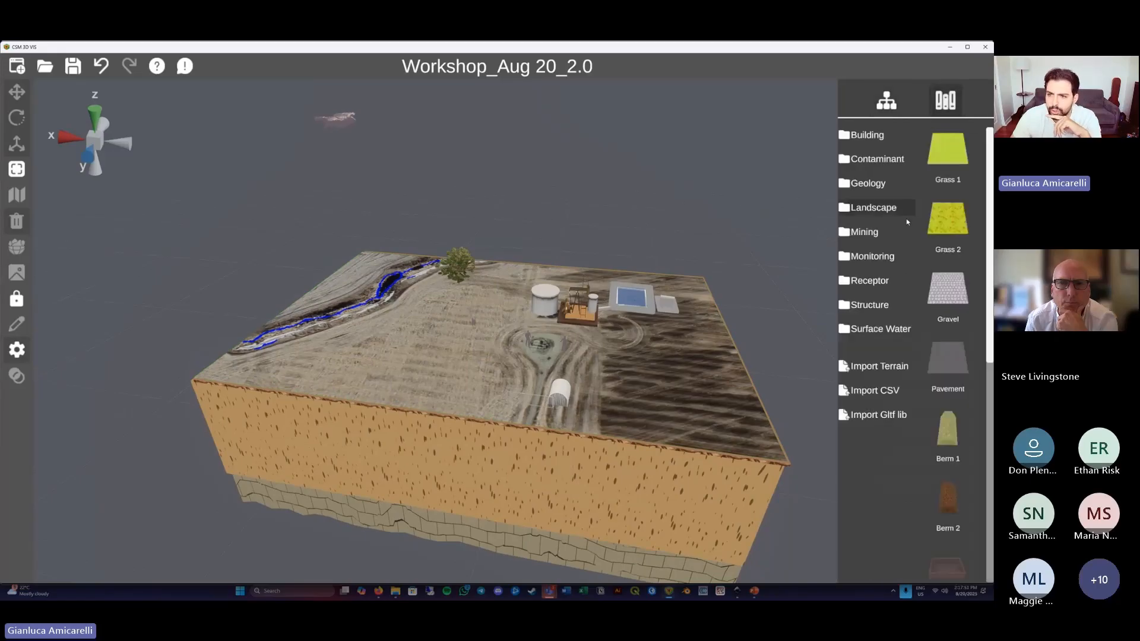
click(871, 305)
scroll(945, 361, down, 1)
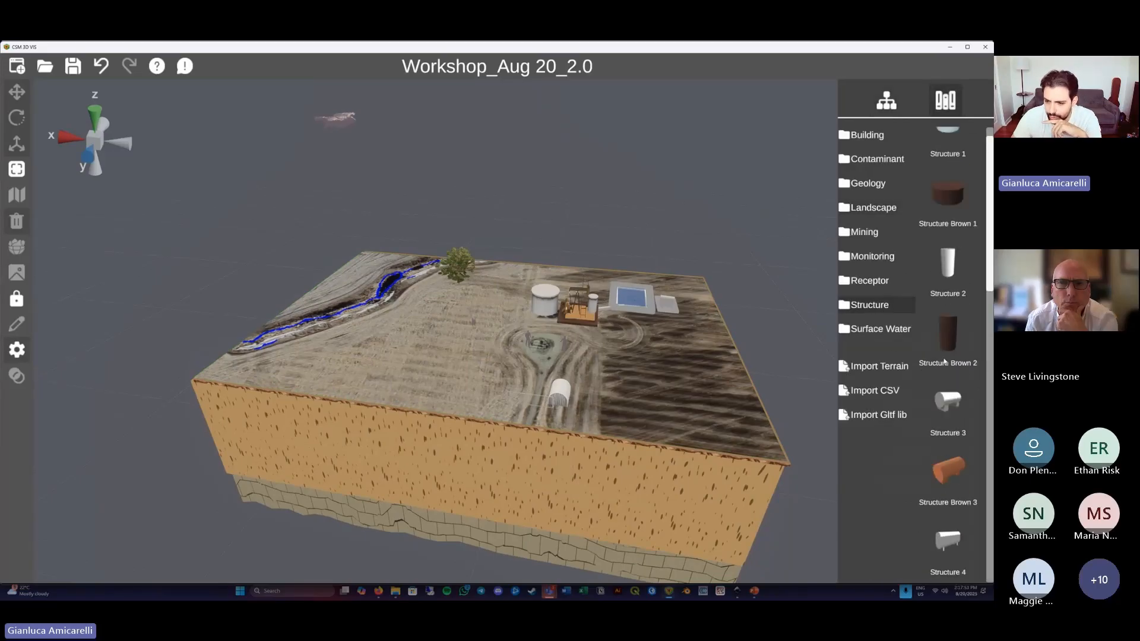
click(947, 478)
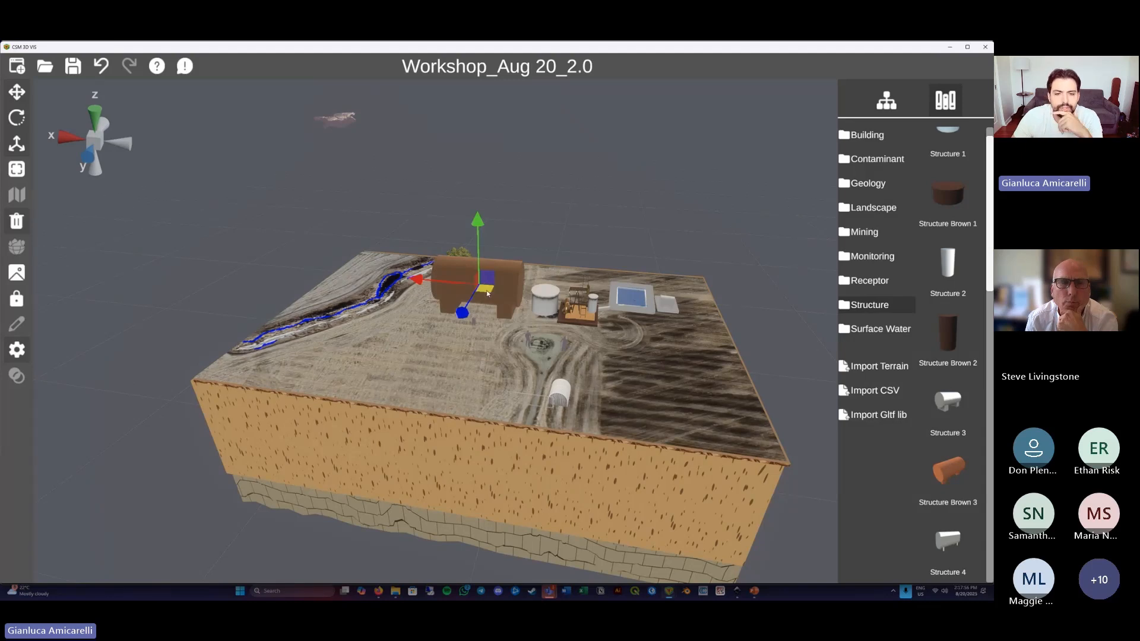
Move the brown tank forward on the terrain and rotate it about a quarter turn around its vertical axis.
drag(488, 294, 491, 322)
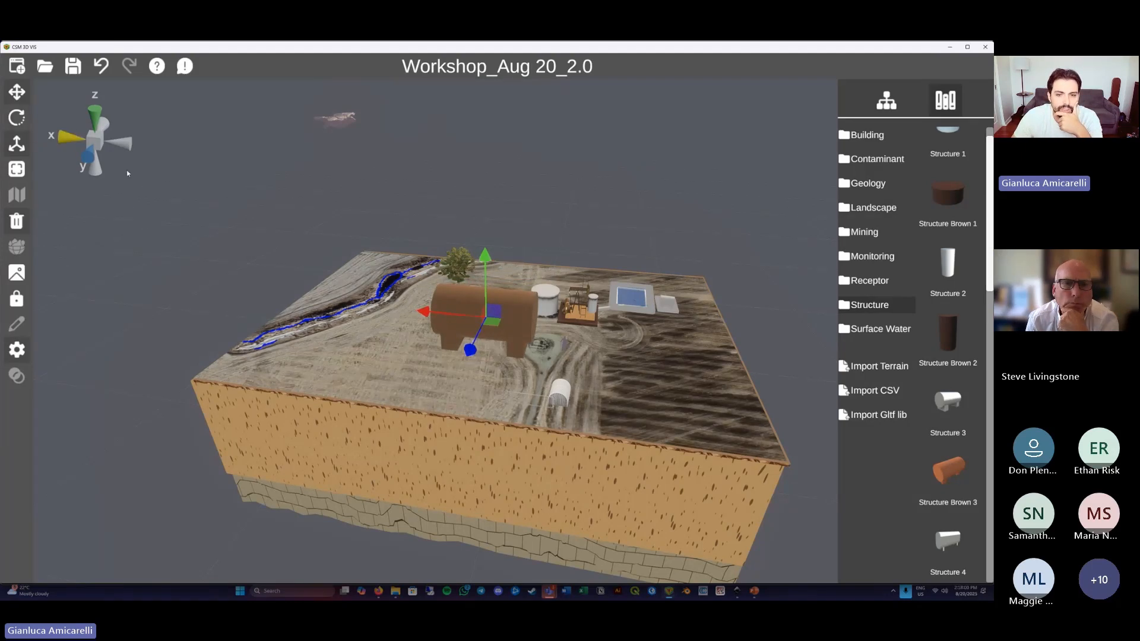
key(e)
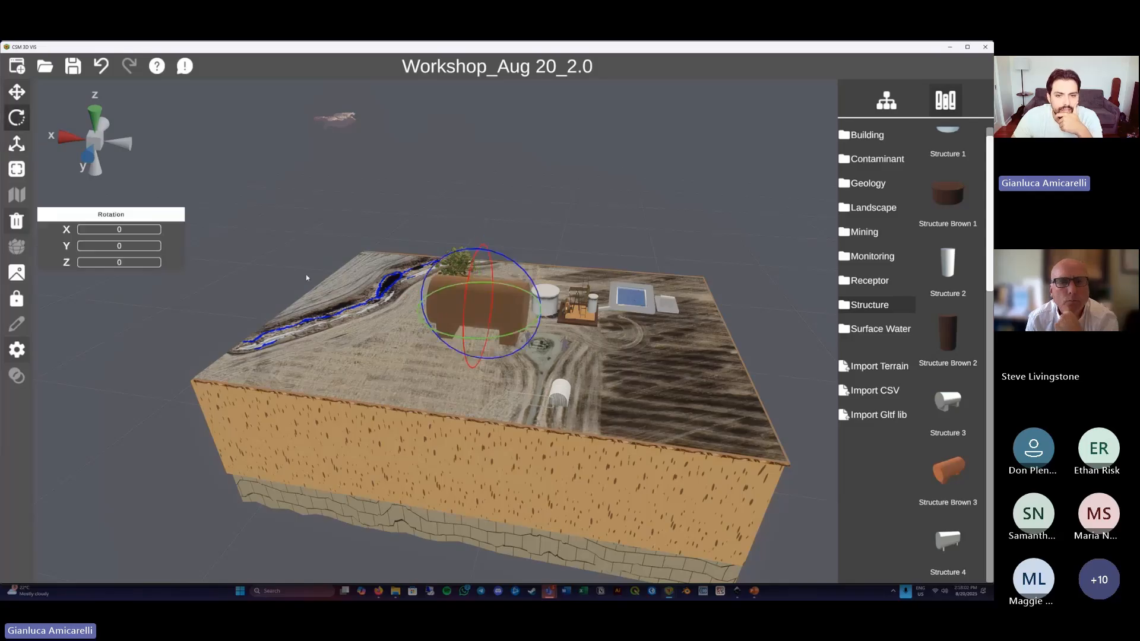
drag(488, 341, 490, 315)
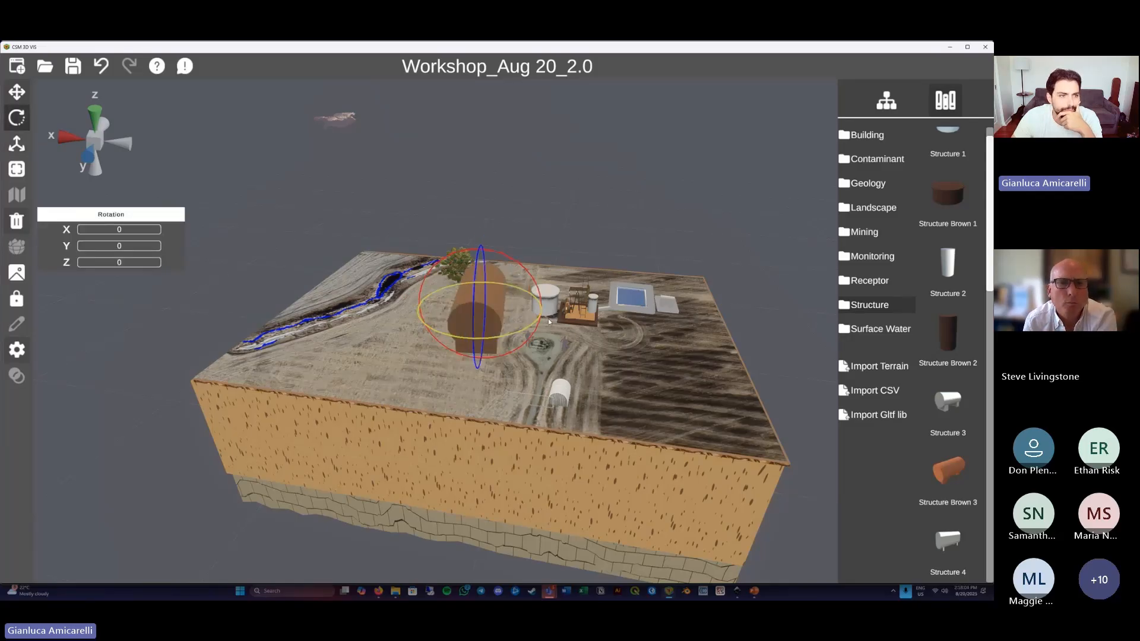
Scale the brown tank to 0.3 on the X, Y and Z axes.
click(16, 144)
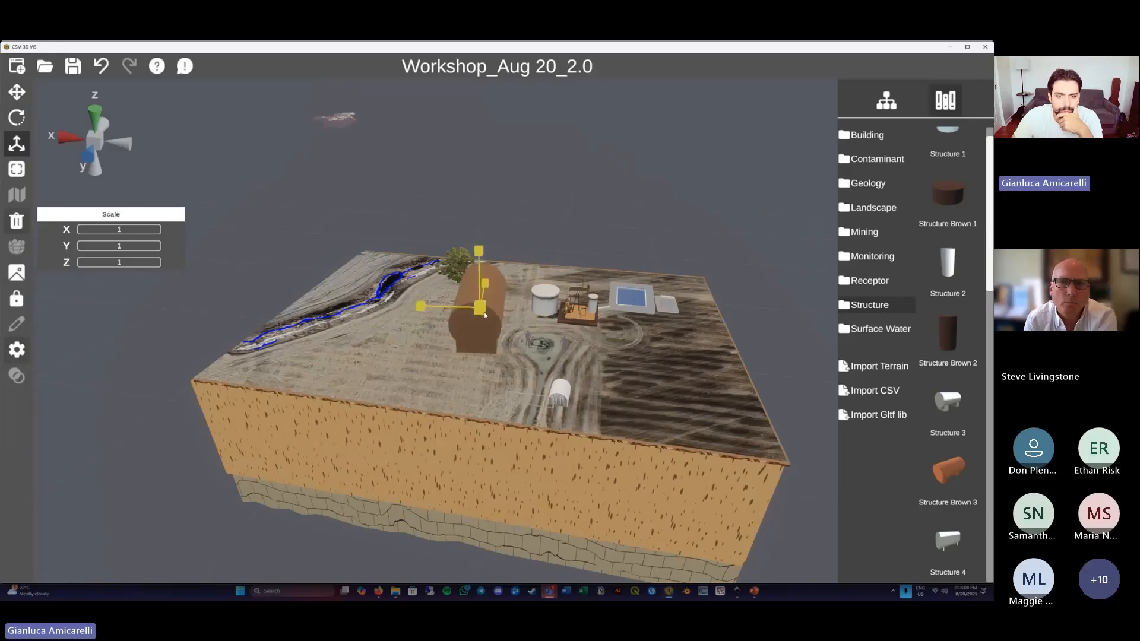
click(143, 231)
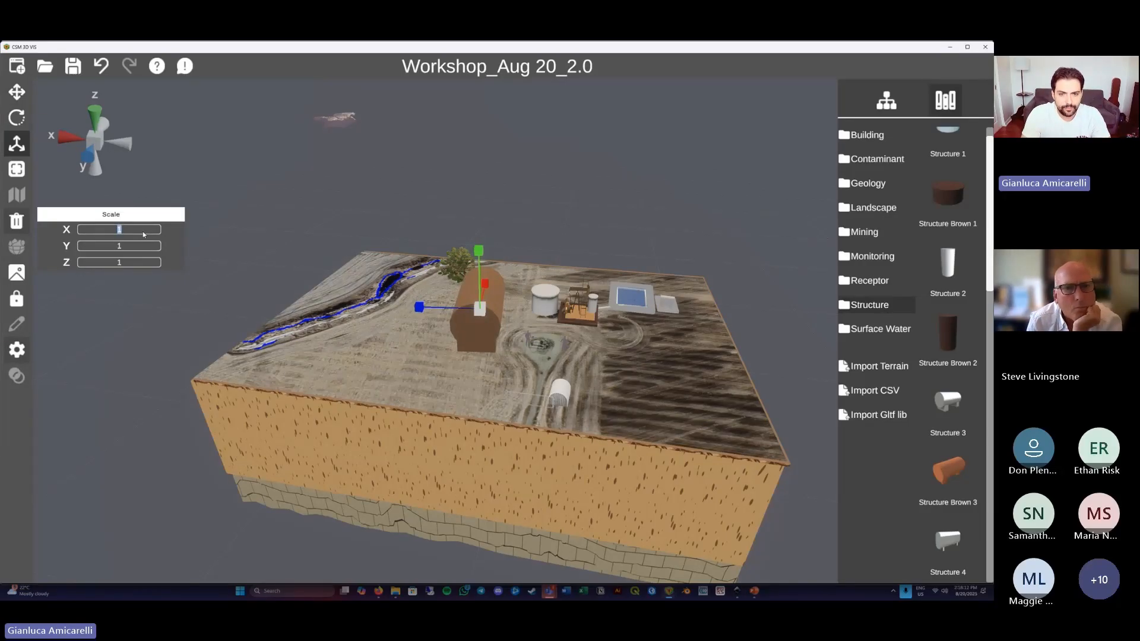
text(0.3)
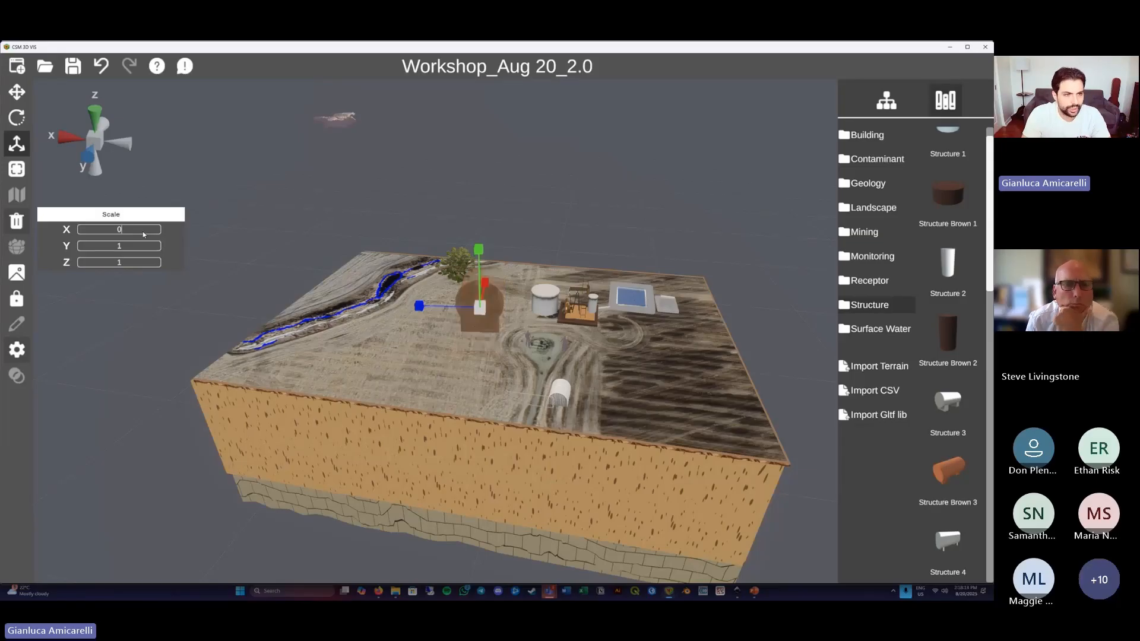
click(142, 246)
text(0.3)
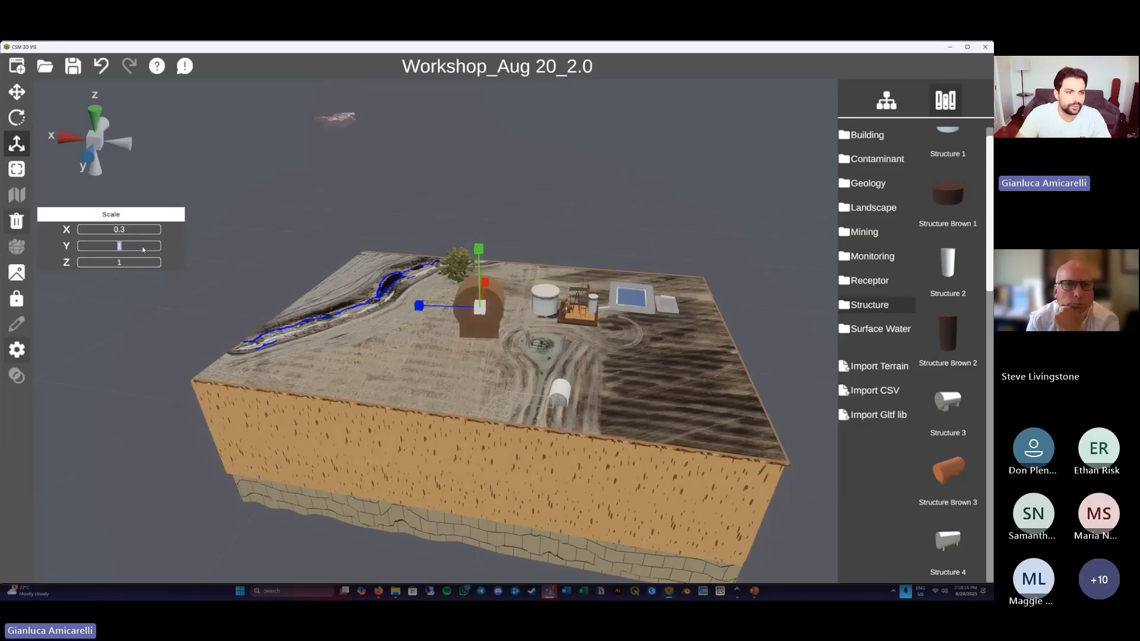
click(140, 262)
text(0.3)
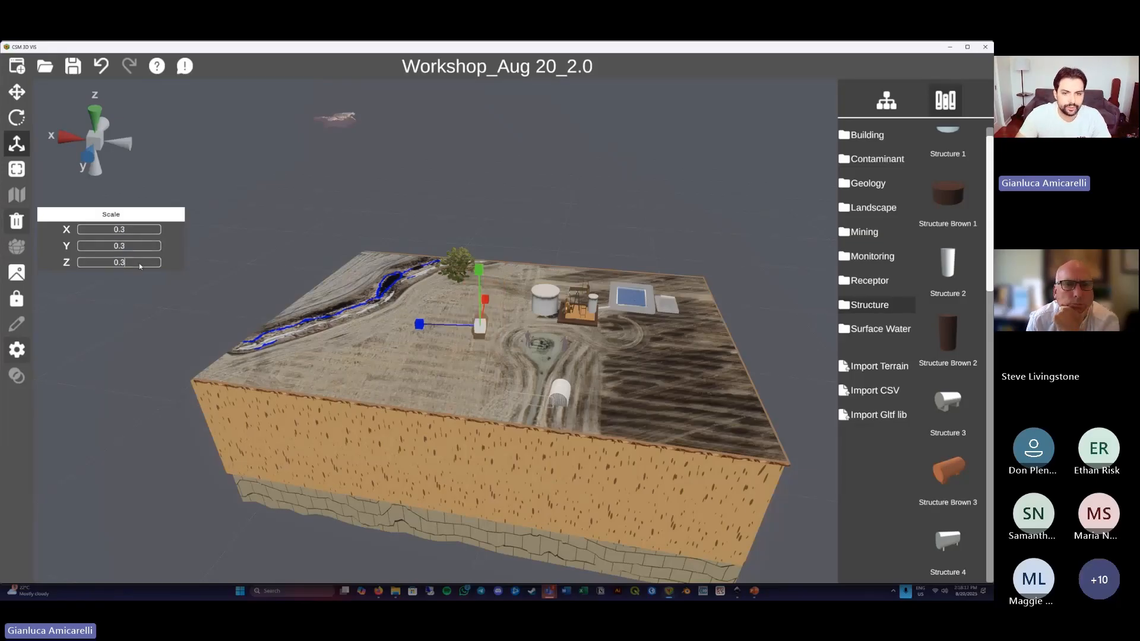
Move the brown tank closer to the site's central pad and enlarge it slightly and uniformly.
click(17, 93)
drag(504, 341, 509, 337)
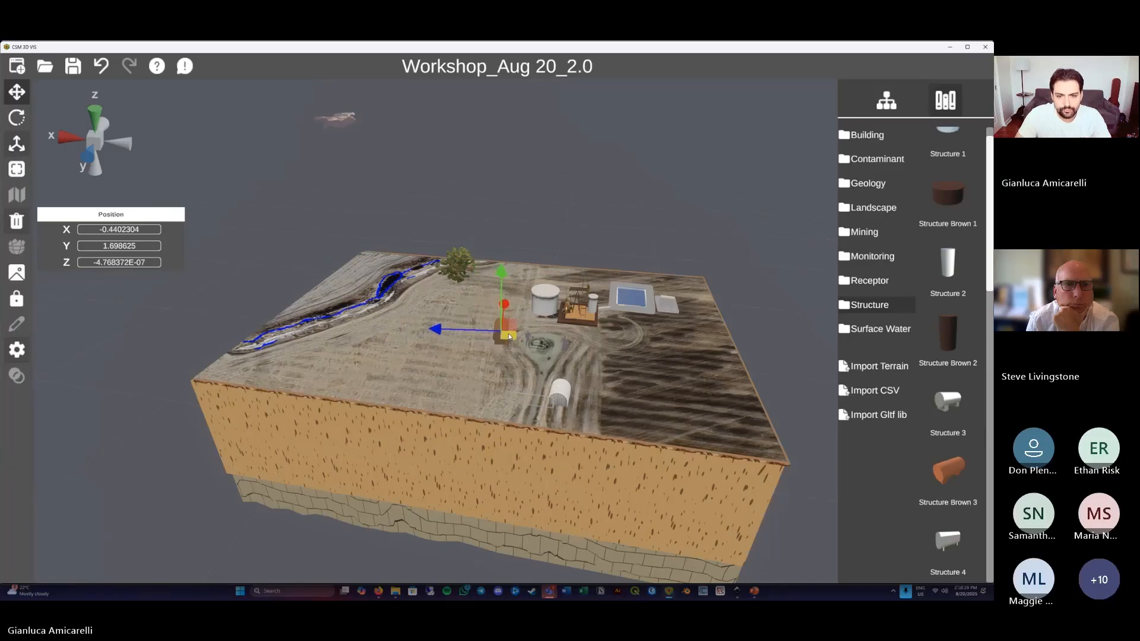
click(17, 144)
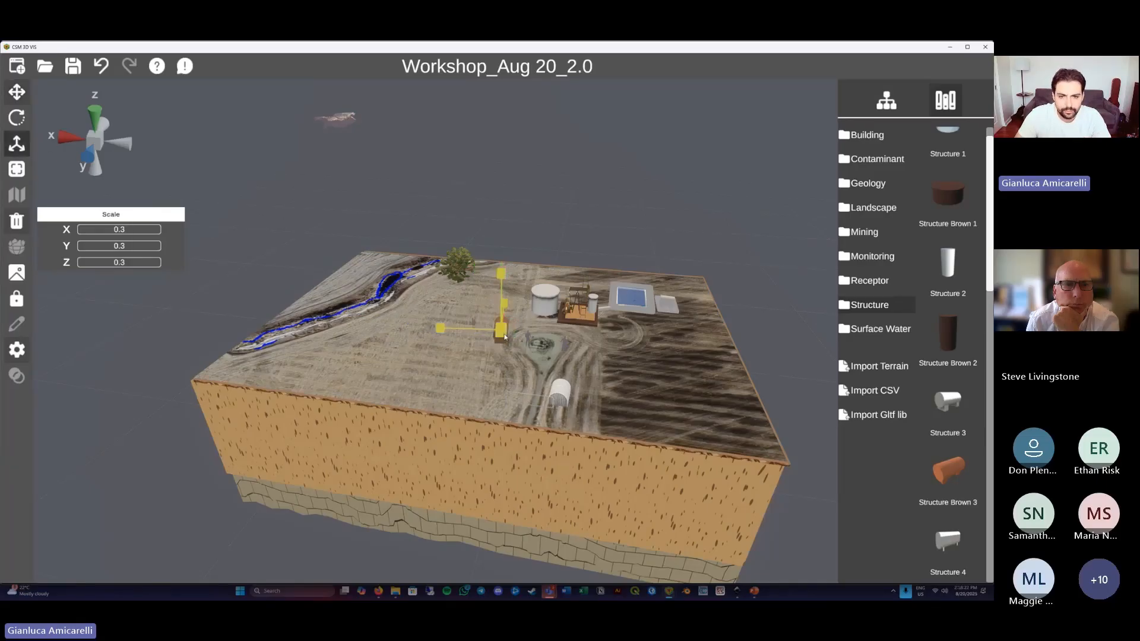
click(17, 92)
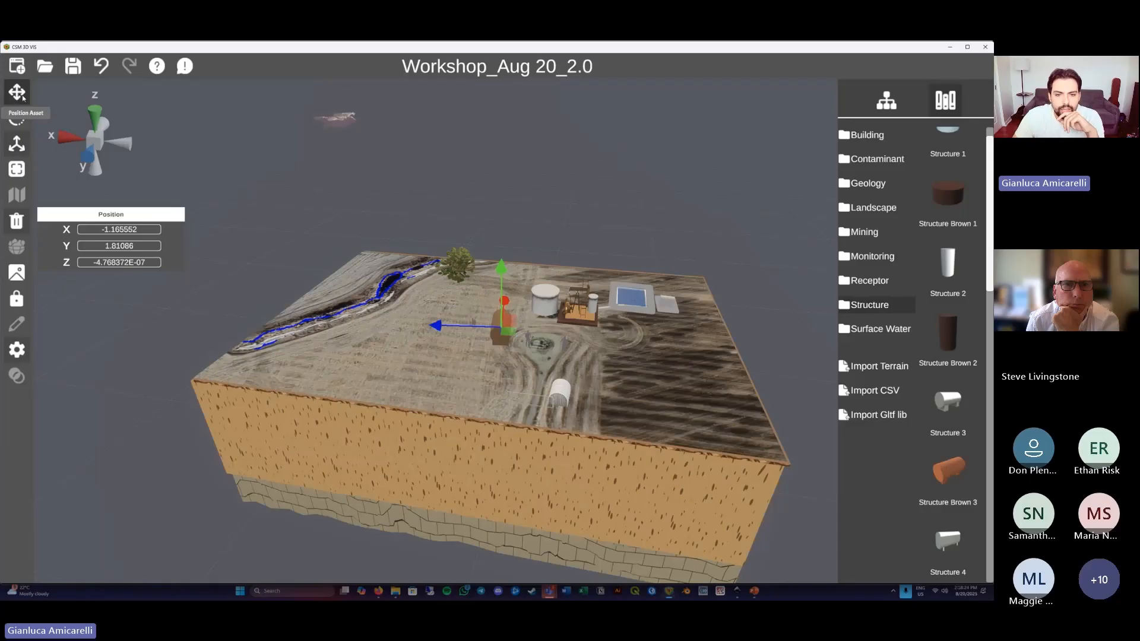
Add the Industrial Shed from the Building assets and place it on the terrain in front of the blue pond.
click(875, 158)
click(874, 136)
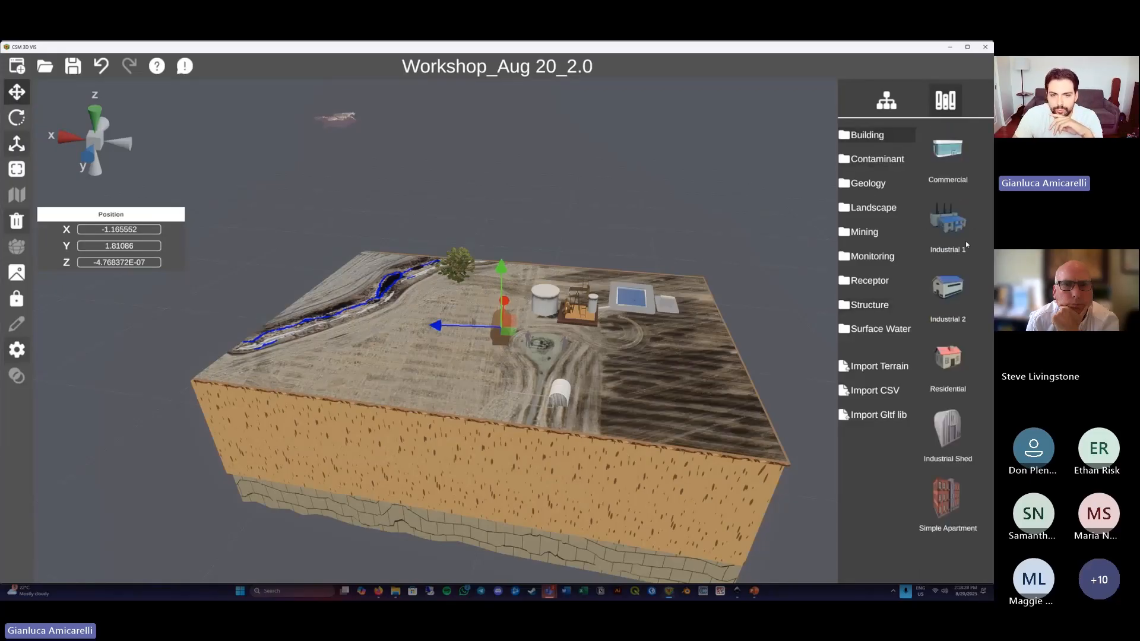
click(948, 433)
drag(480, 296, 756, 346)
Rotate the industrial shed diagonally and shrink it uniformly, keeping it on the ground in front of the blue pond.
click(17, 118)
click(17, 144)
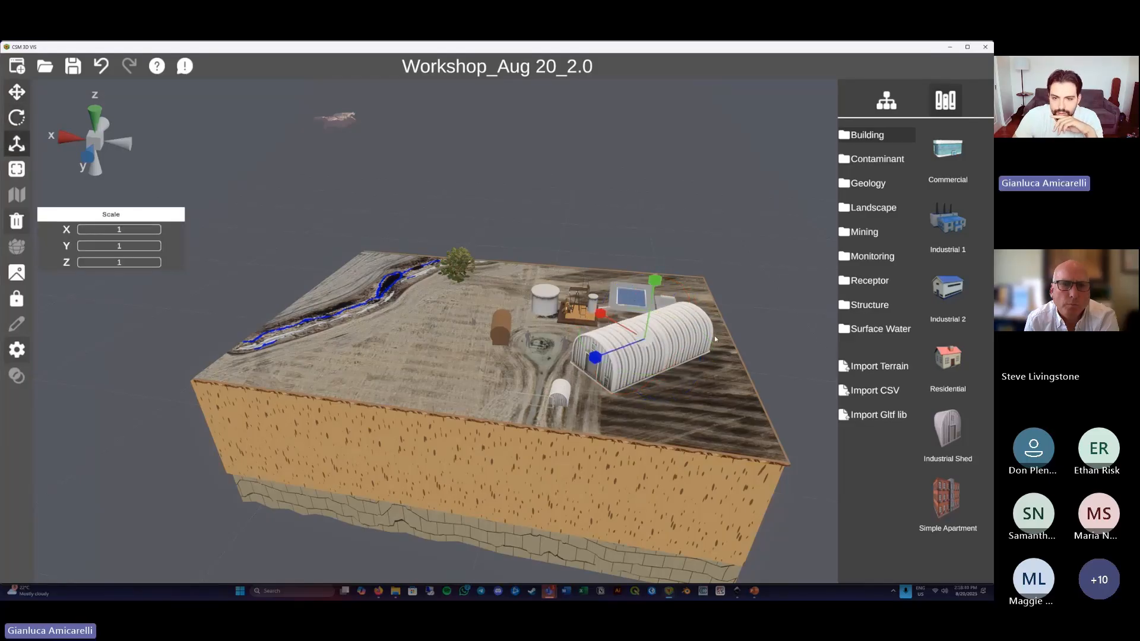
drag(645, 342, 642, 356)
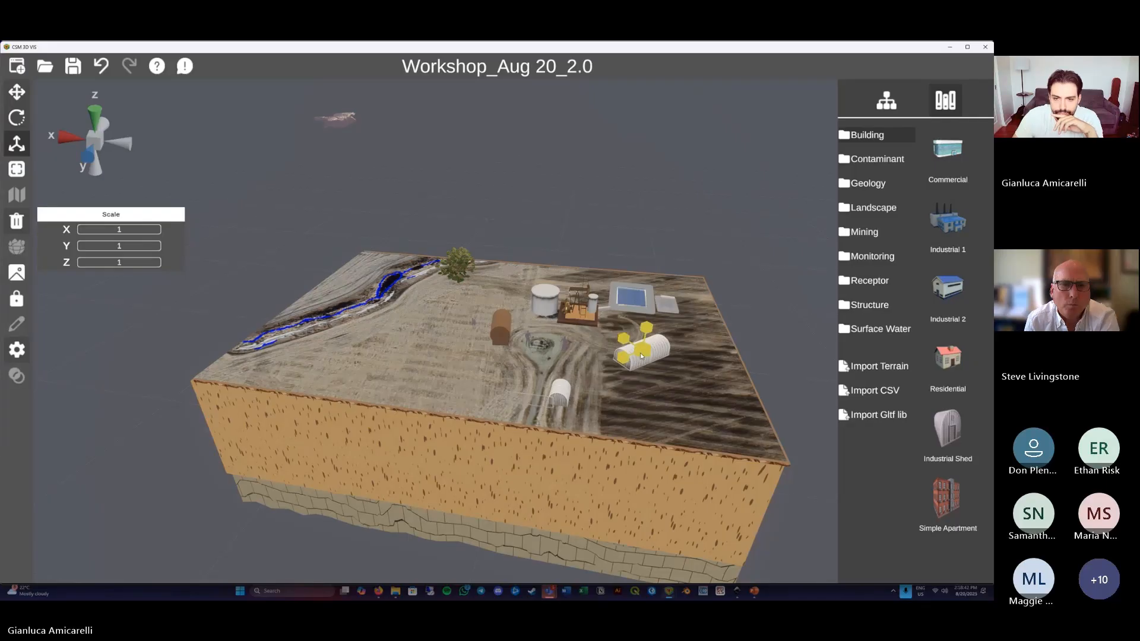
click(16, 92)
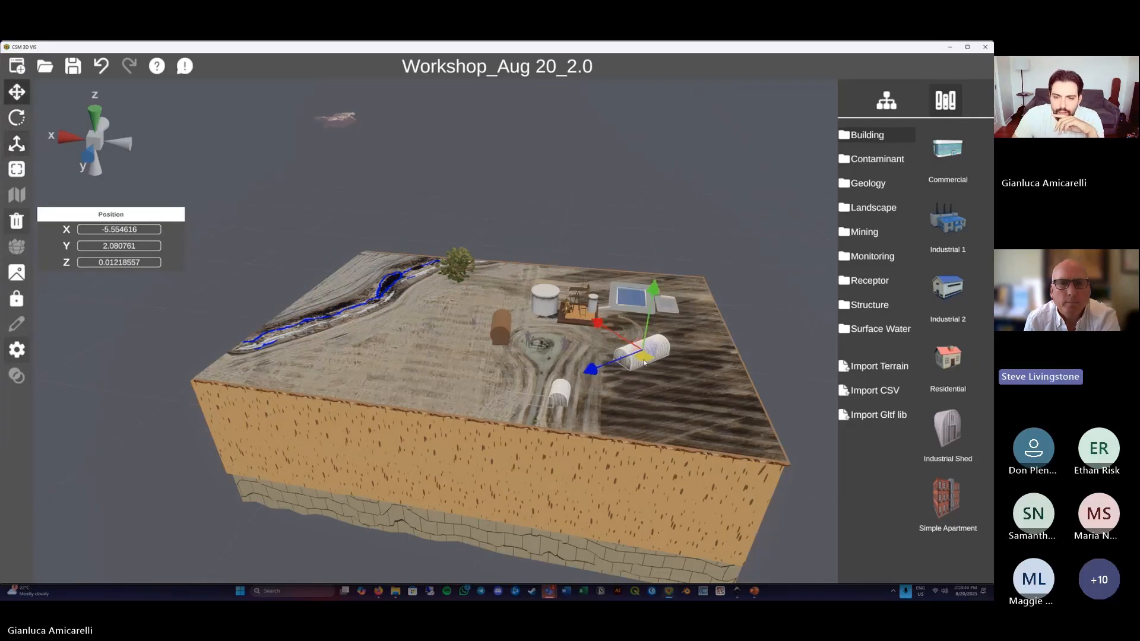
drag(644, 363, 648, 354)
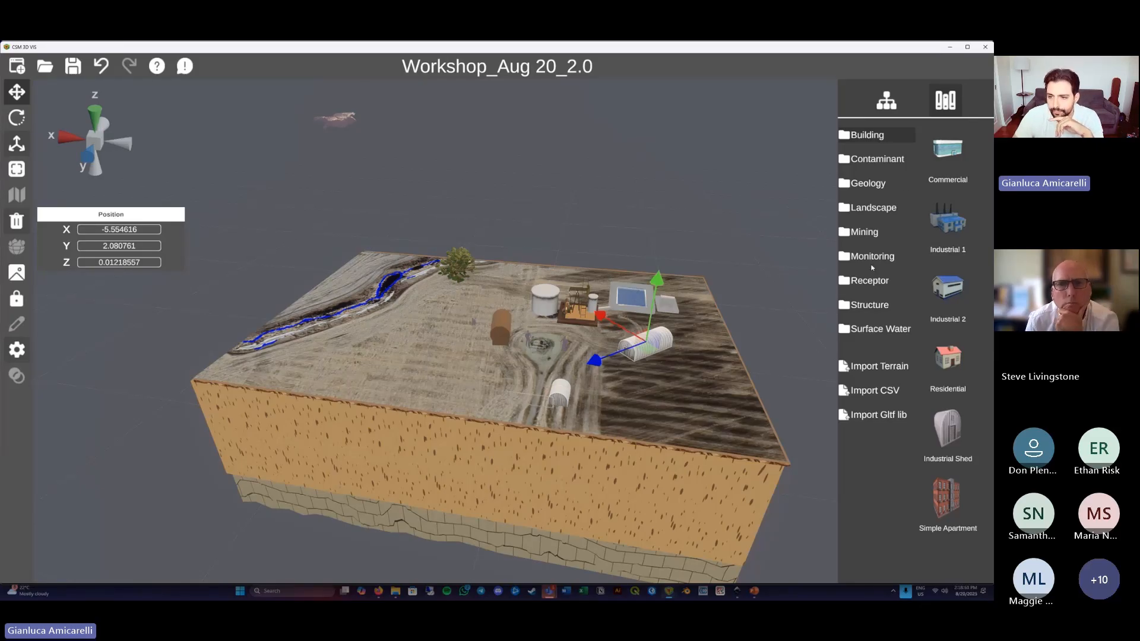
Add the Red spill from the Contaminant assets beside the brown tank and shorten it along its X axis.
click(873, 160)
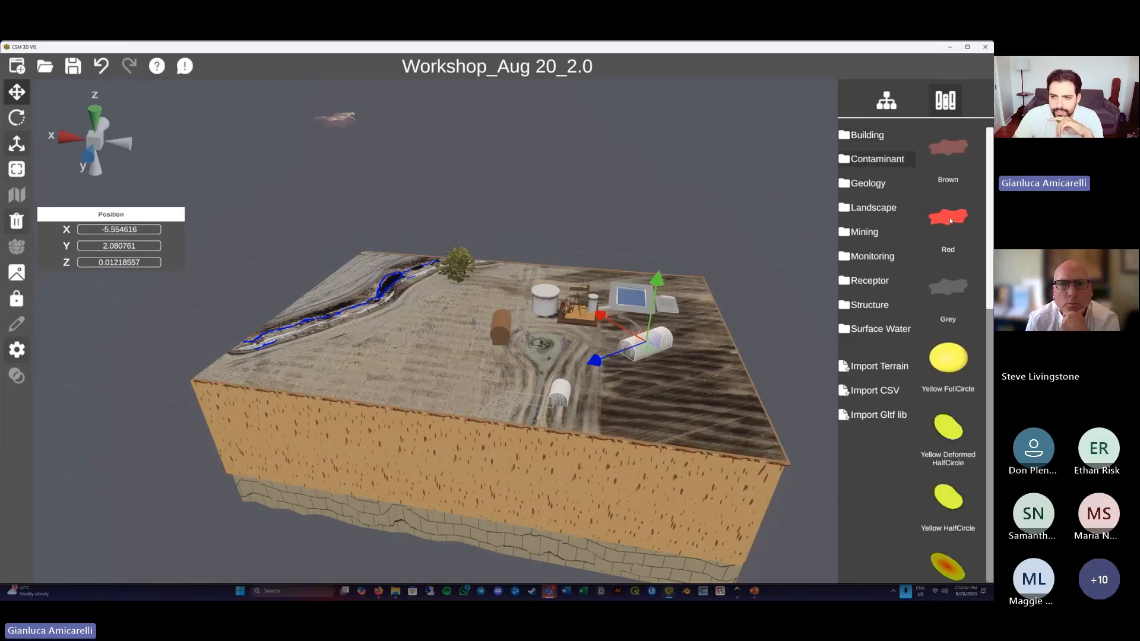
drag(950, 221, 466, 339)
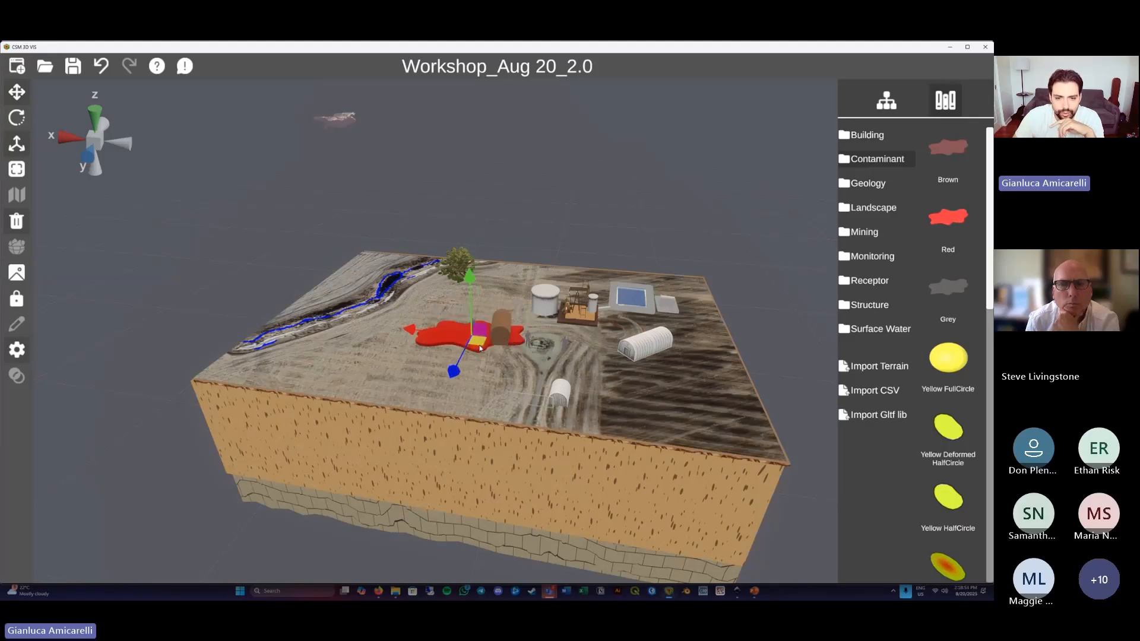
click(17, 143)
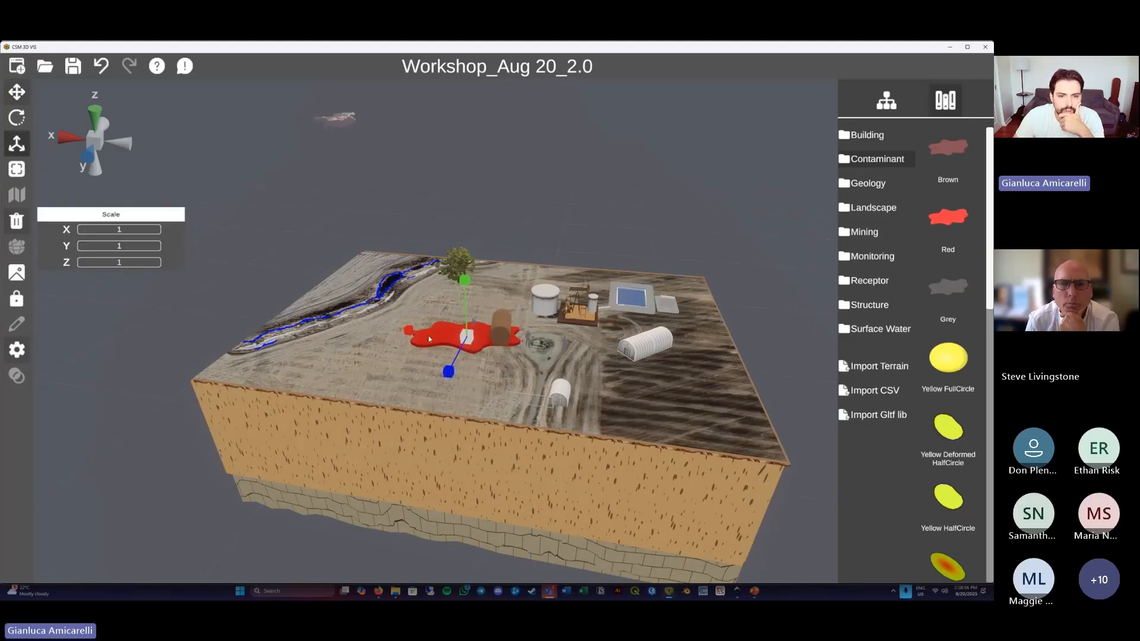
drag(410, 332, 424, 334)
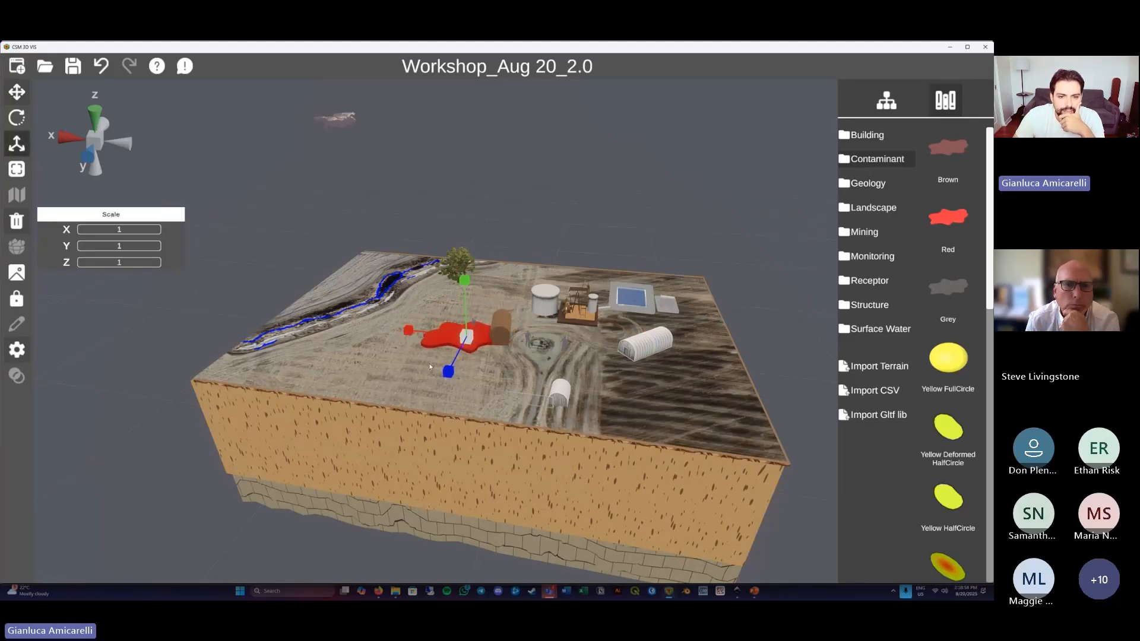
click(16, 118)
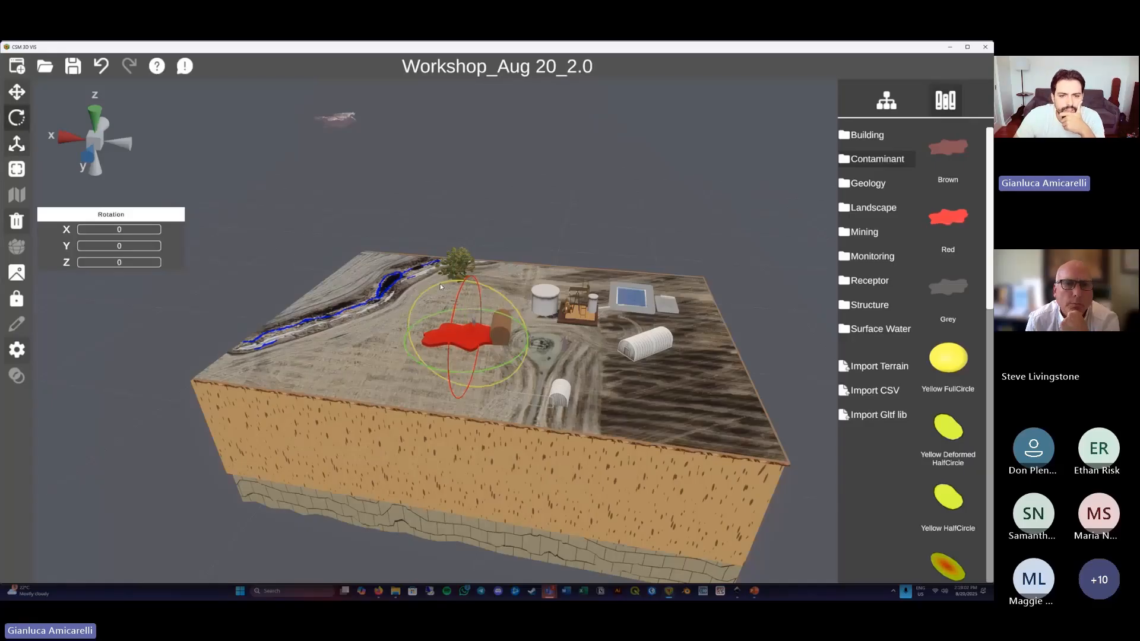
drag(448, 284, 470, 260)
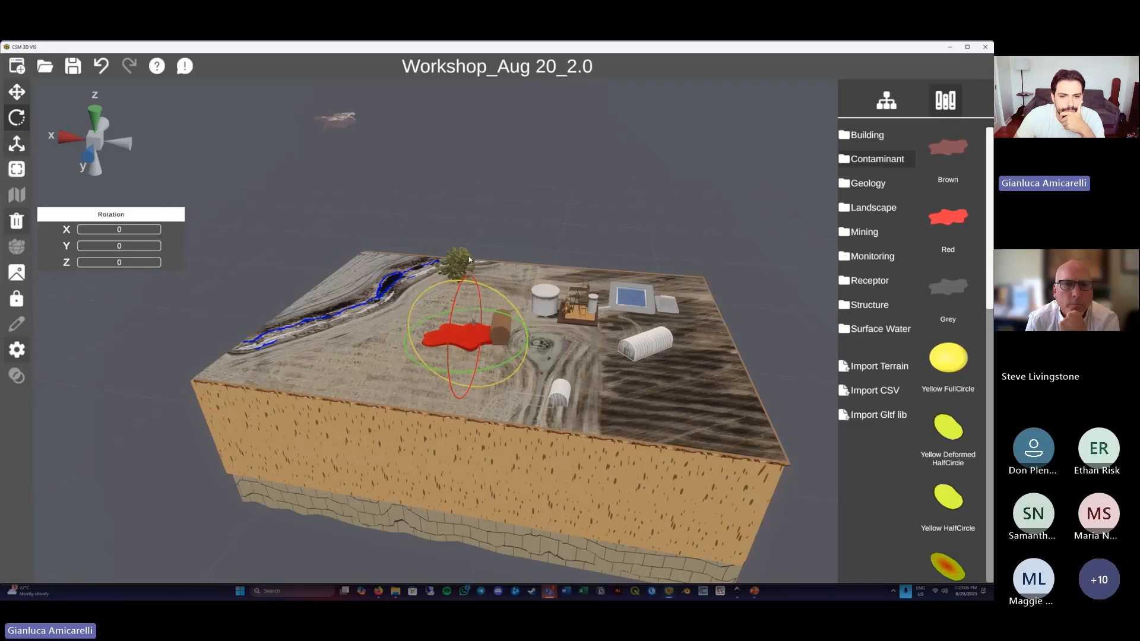
click(474, 304)
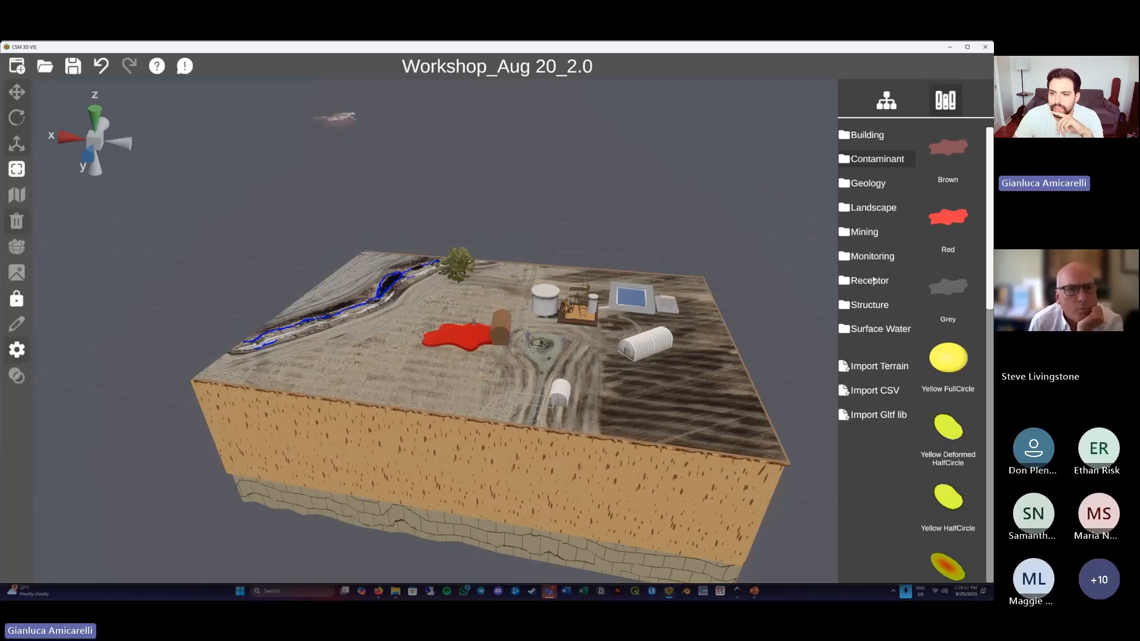
Place three Monitoring 2 Red wells from the Monitoring assets on the red spill.
click(873, 257)
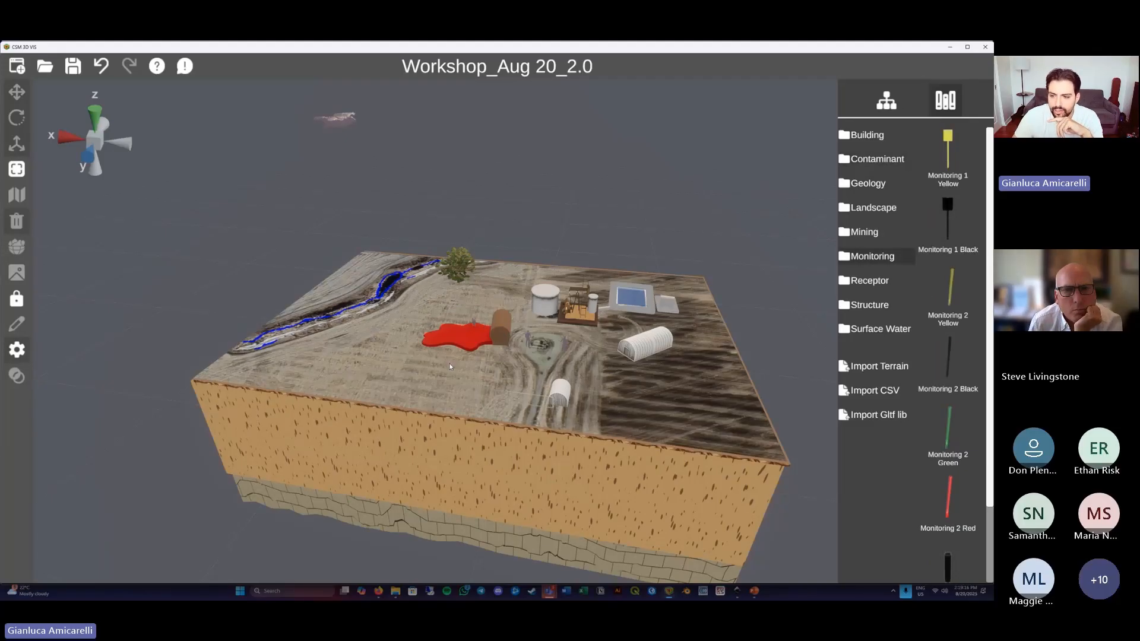
click(473, 337)
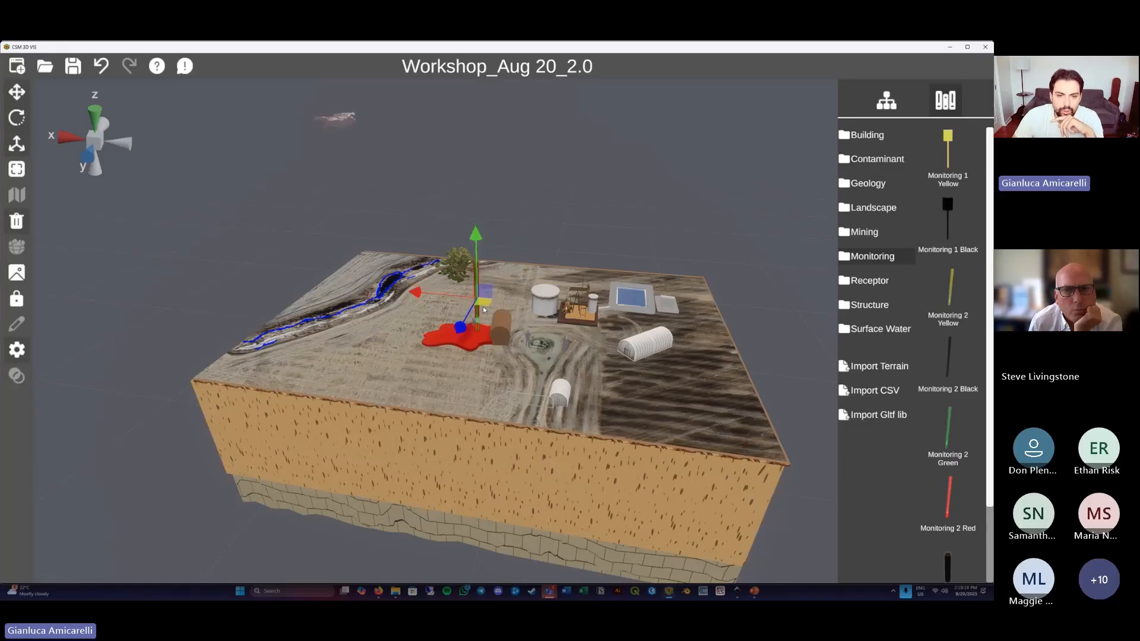
drag(475, 339, 477, 358)
click(948, 492)
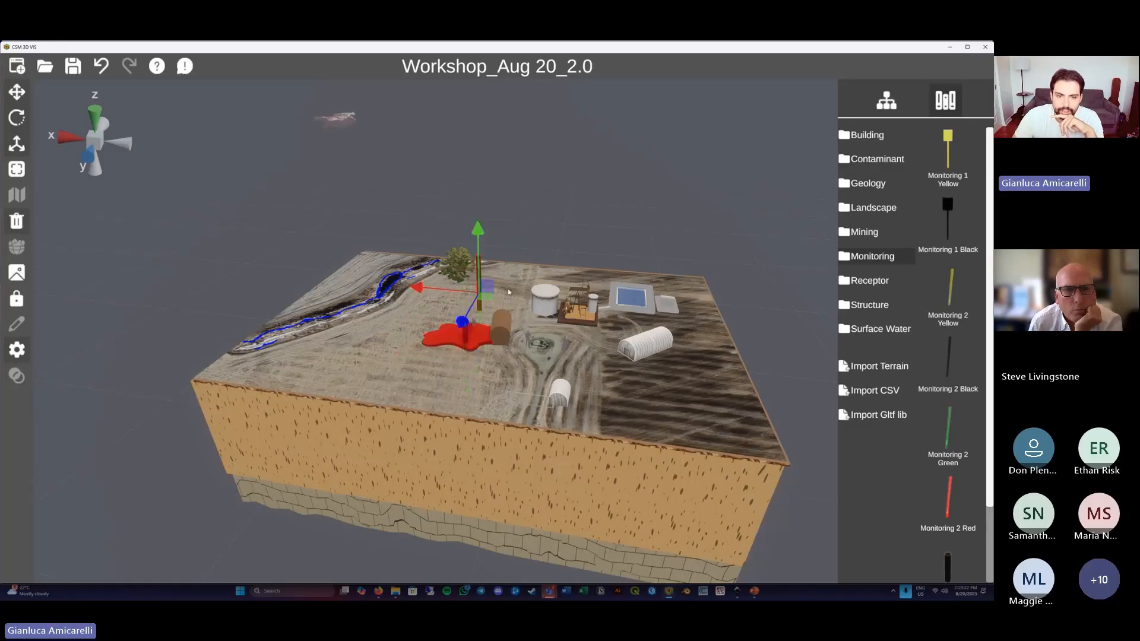
drag(486, 300, 463, 347)
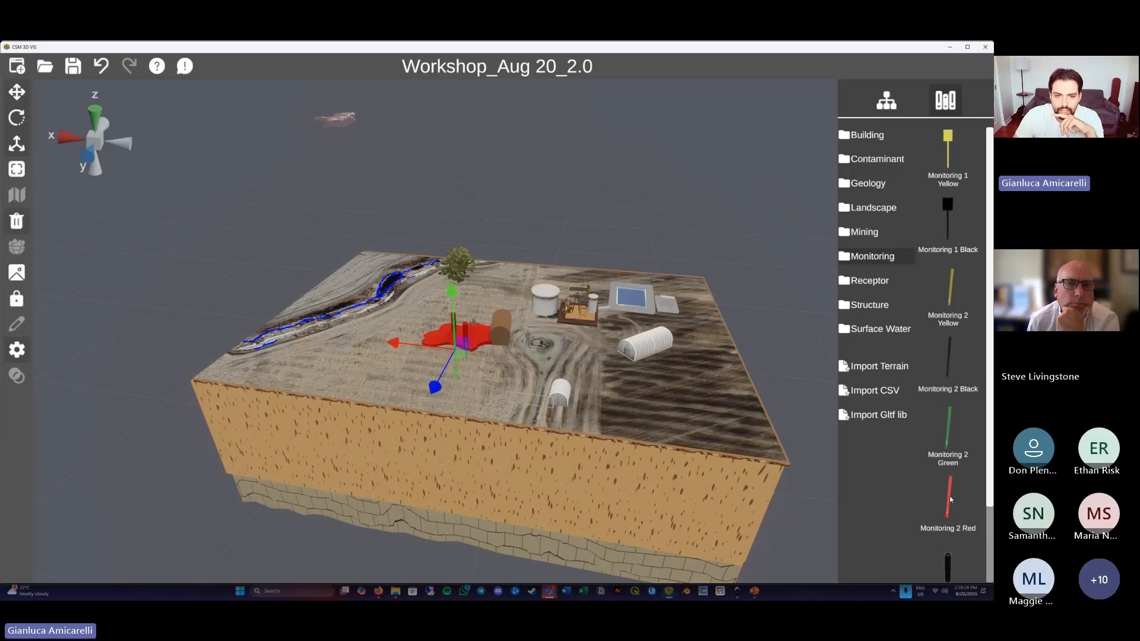
drag(951, 500, 443, 357)
Place a Monitoring 2 Yellow well between the spill and the river, and Monitoring 2 Green wells near the river and beside the shed.
click(945, 292)
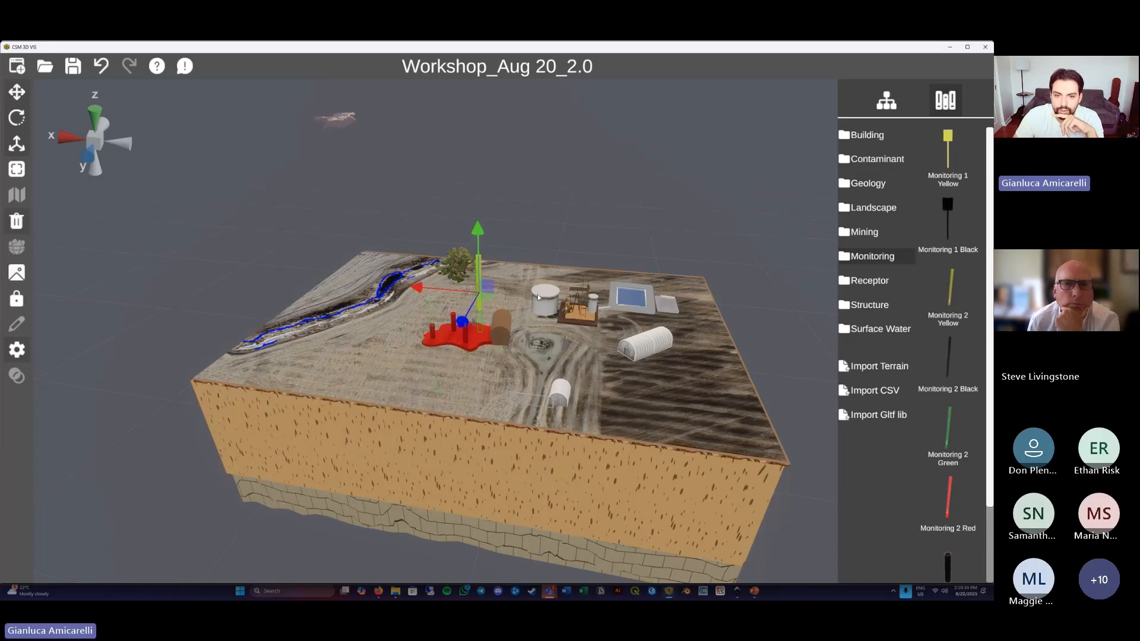
drag(488, 304, 386, 364)
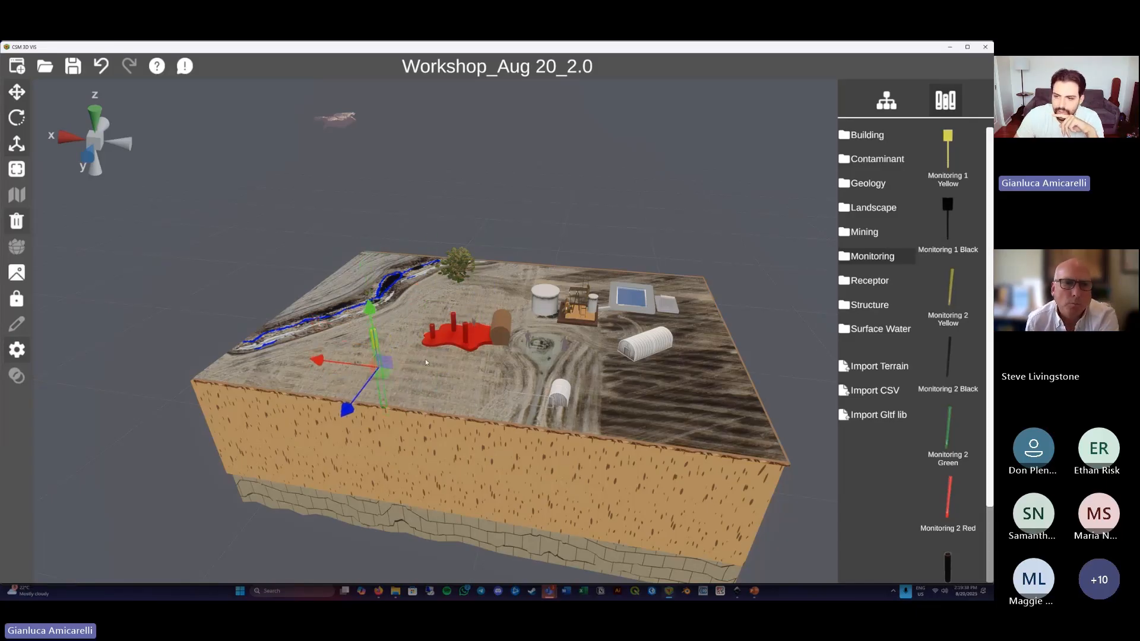
click(939, 442)
drag(488, 302, 313, 373)
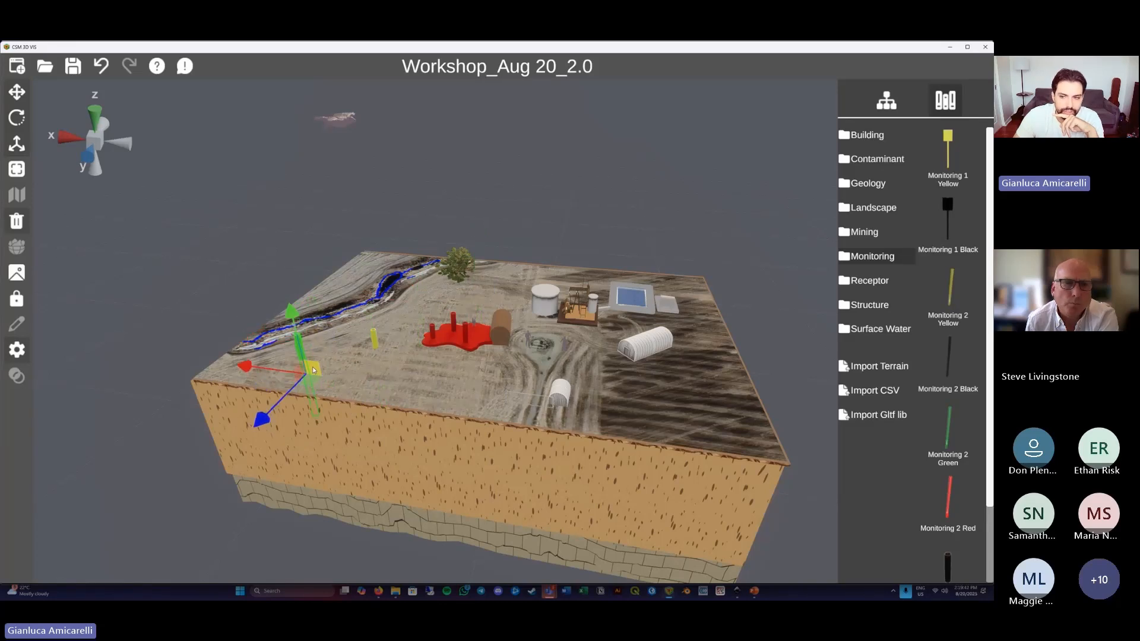
click(956, 447)
drag(488, 302, 608, 373)
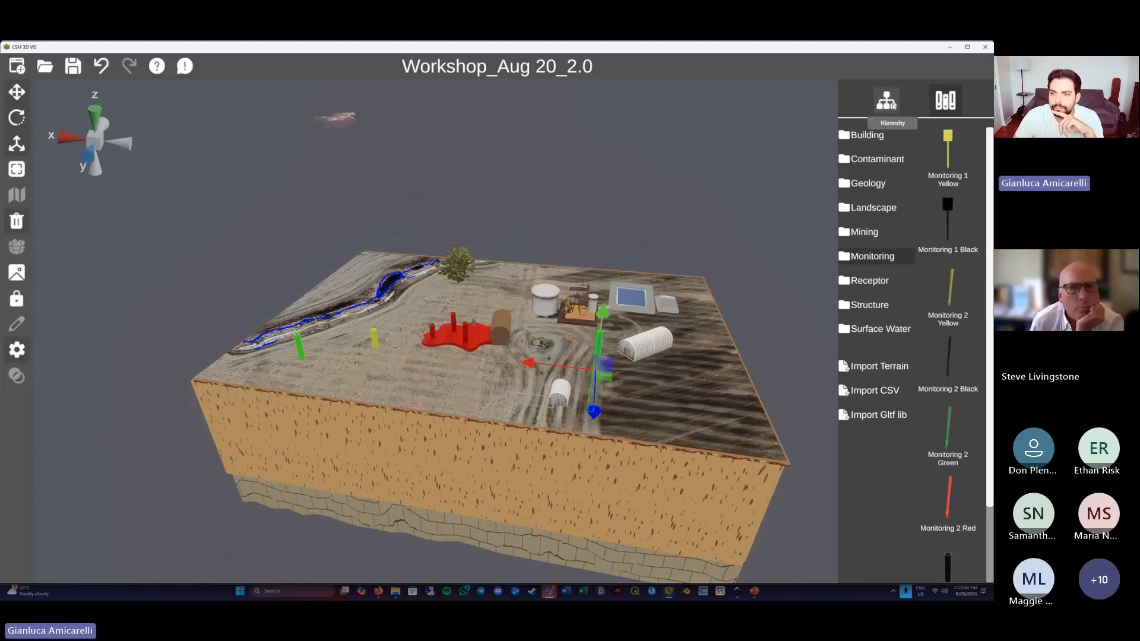
Add the Full Red plume from the Contaminant assets and position it over the red spill.
click(878, 159)
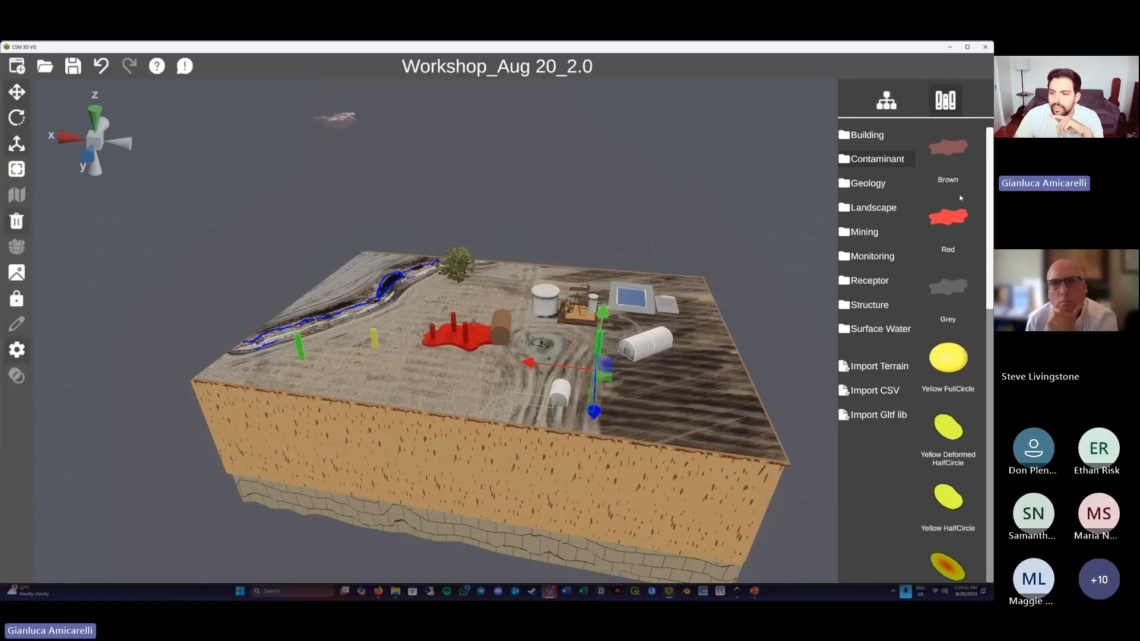
scroll(957, 530, down, 10)
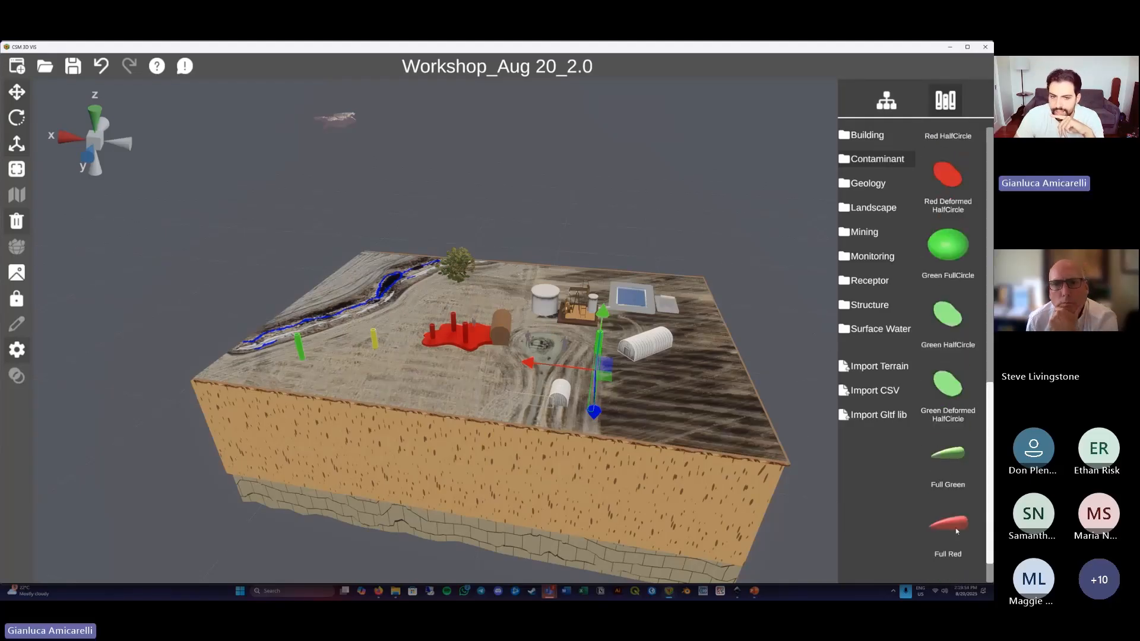
click(957, 530)
drag(494, 295, 437, 311)
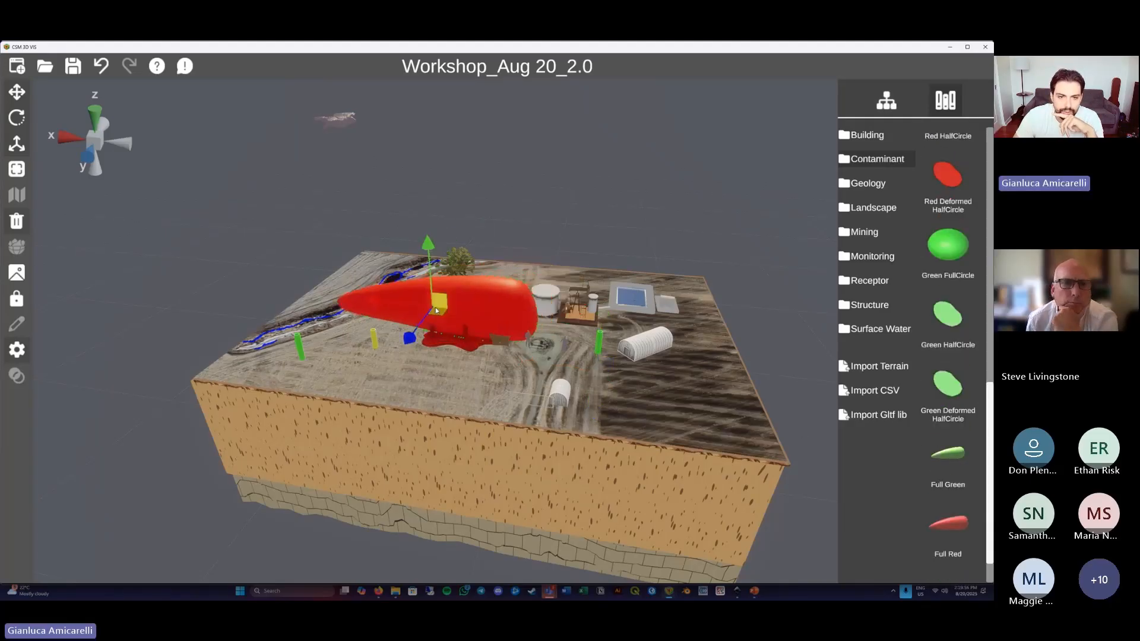
Rotate the red plume slightly around its vertical axis and move it forward so its tip reaches the green well near the river.
key(e)
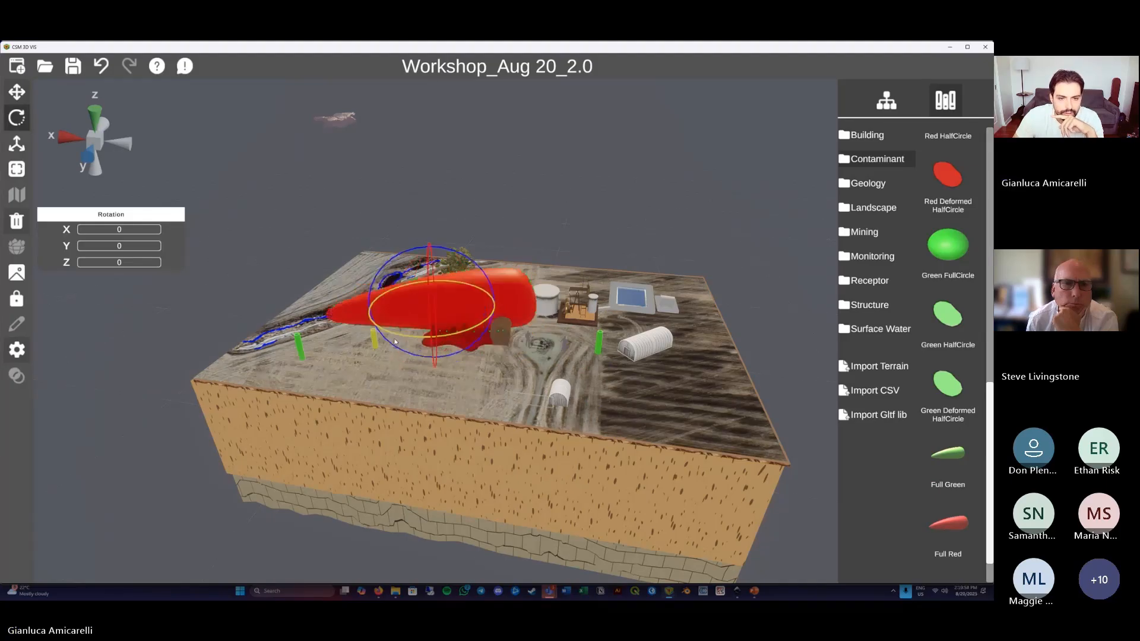
drag(396, 343, 386, 343)
key(w)
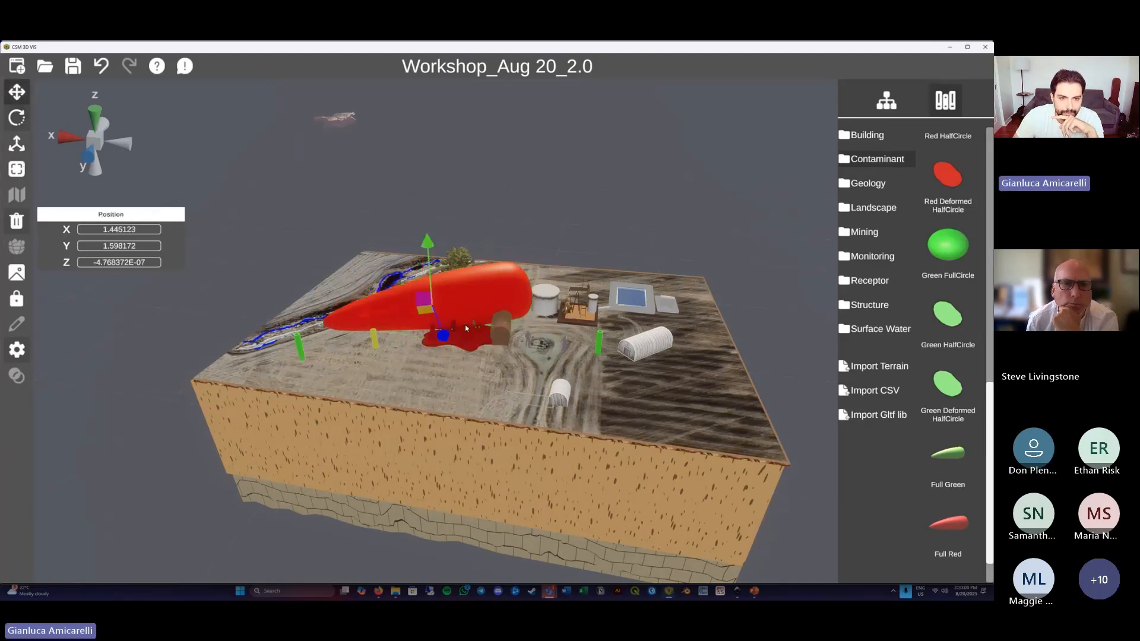
drag(425, 310, 410, 333)
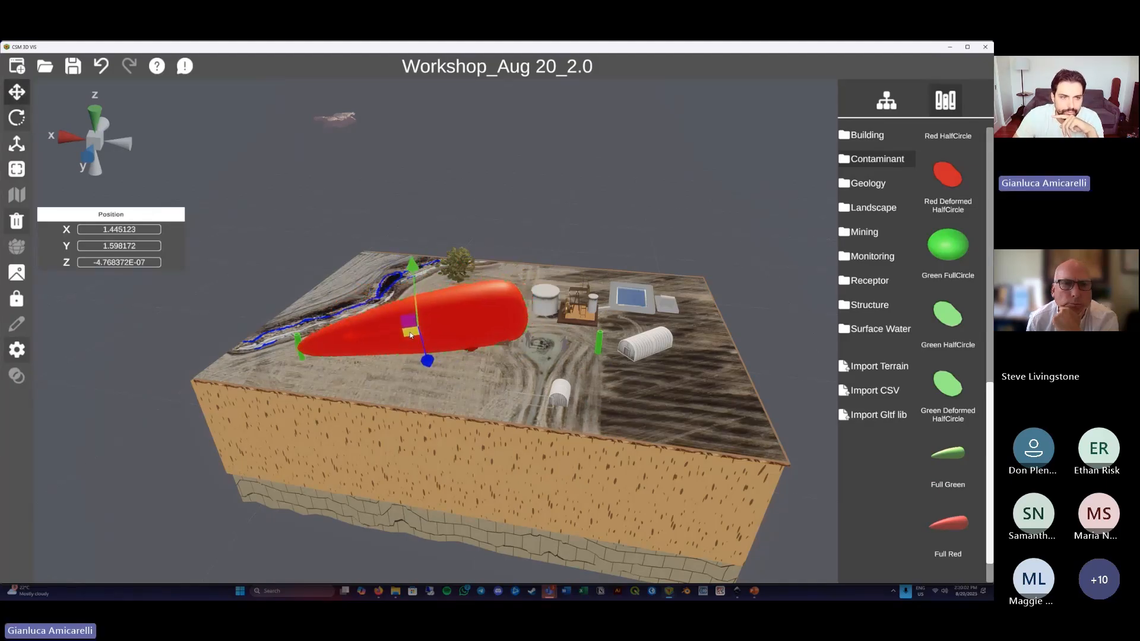
Scale the red plume down uniformly and lower it until it sits just below the ground surface under the red spill.
click(26, 143)
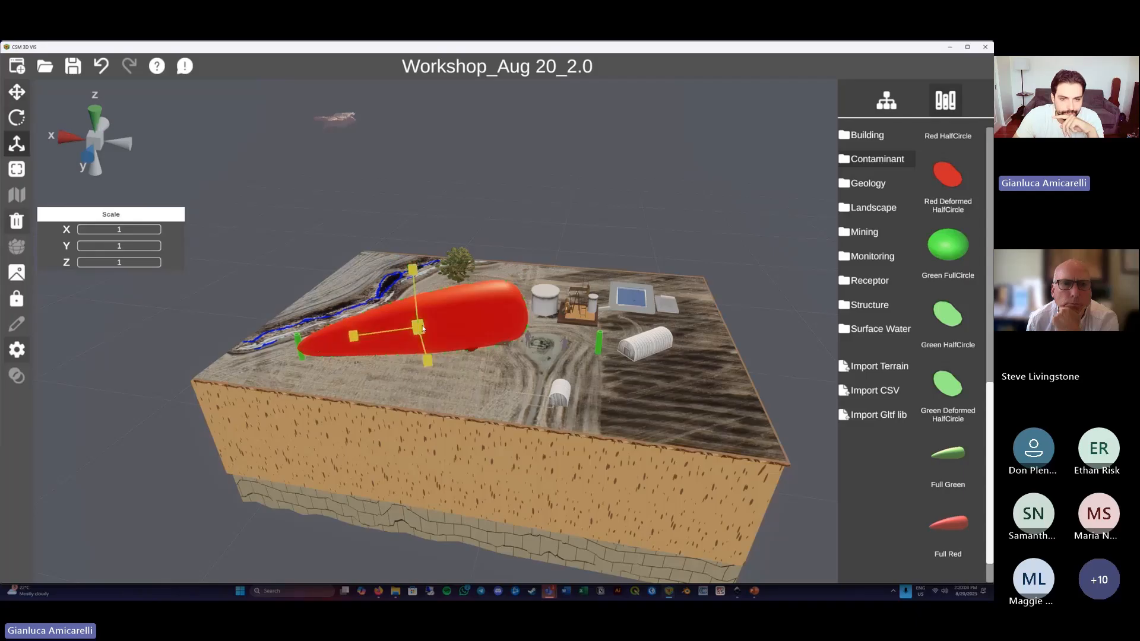
drag(424, 329, 475, 470)
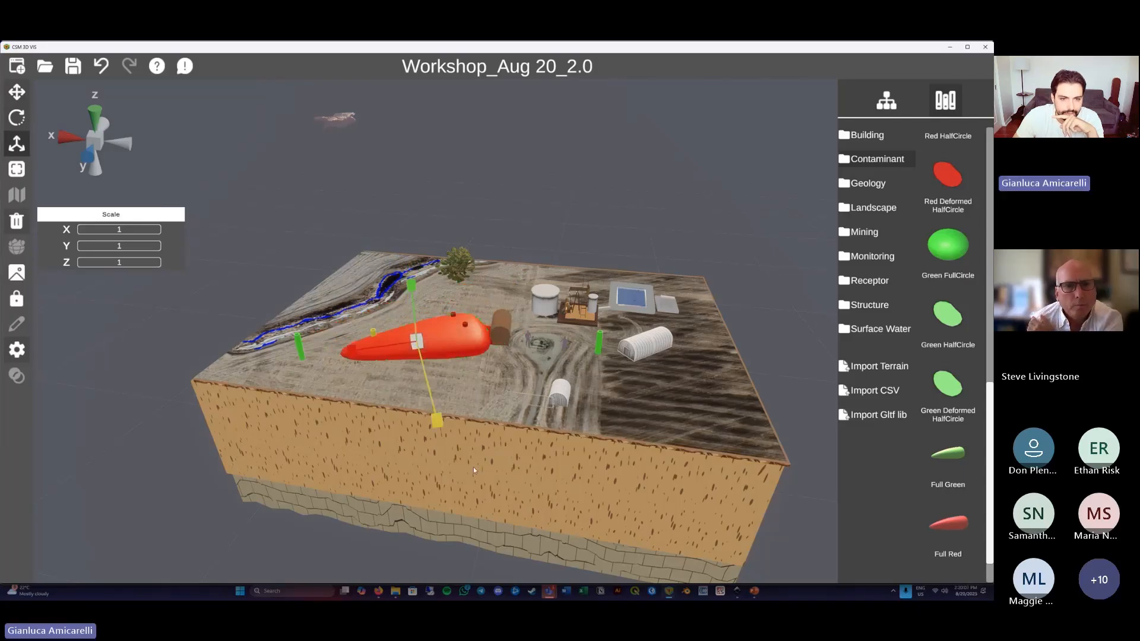
click(16, 92)
drag(411, 283, 416, 367)
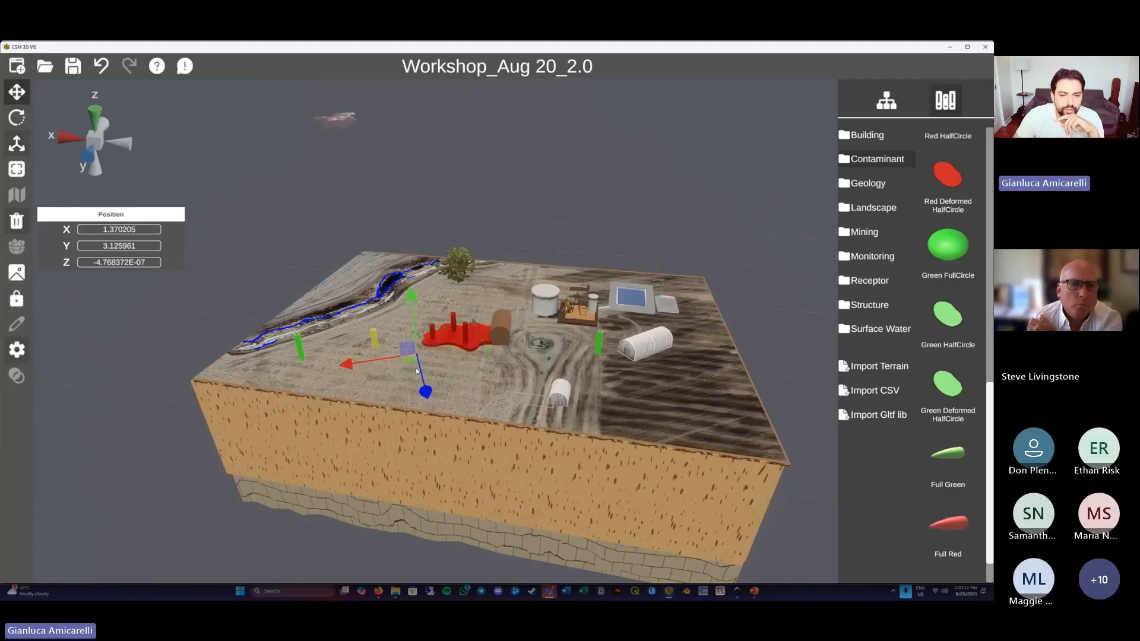
Filter the scene objects to Geology and reduce the opacity of the Impact Zone-Sands layer to about one third.
right_drag(493, 392, 537, 371)
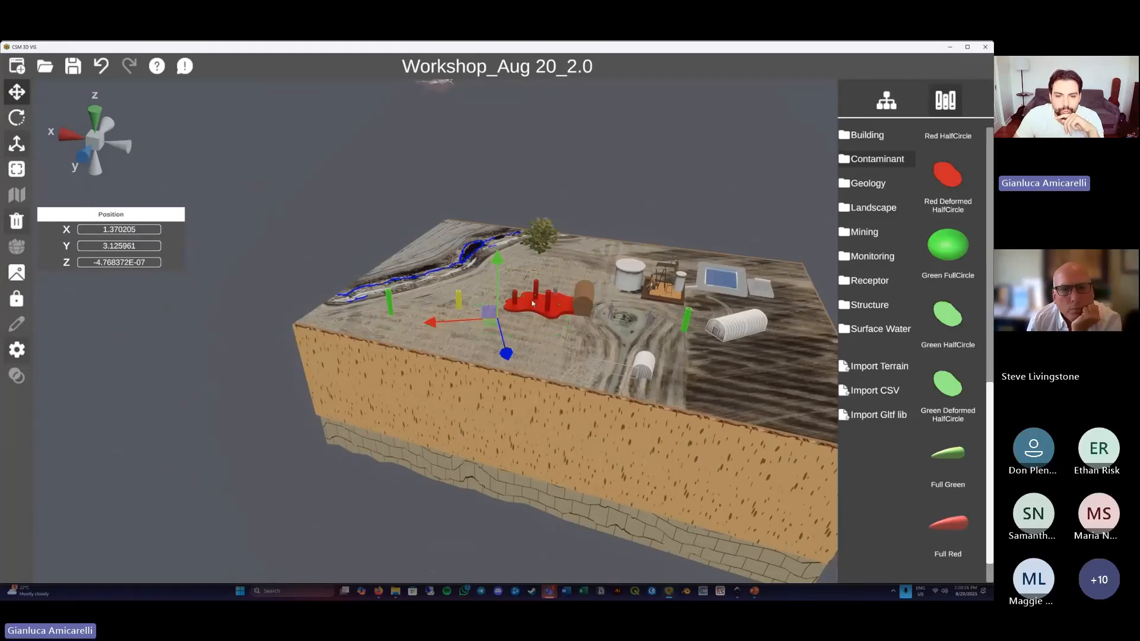
right_drag(532, 301, 589, 271)
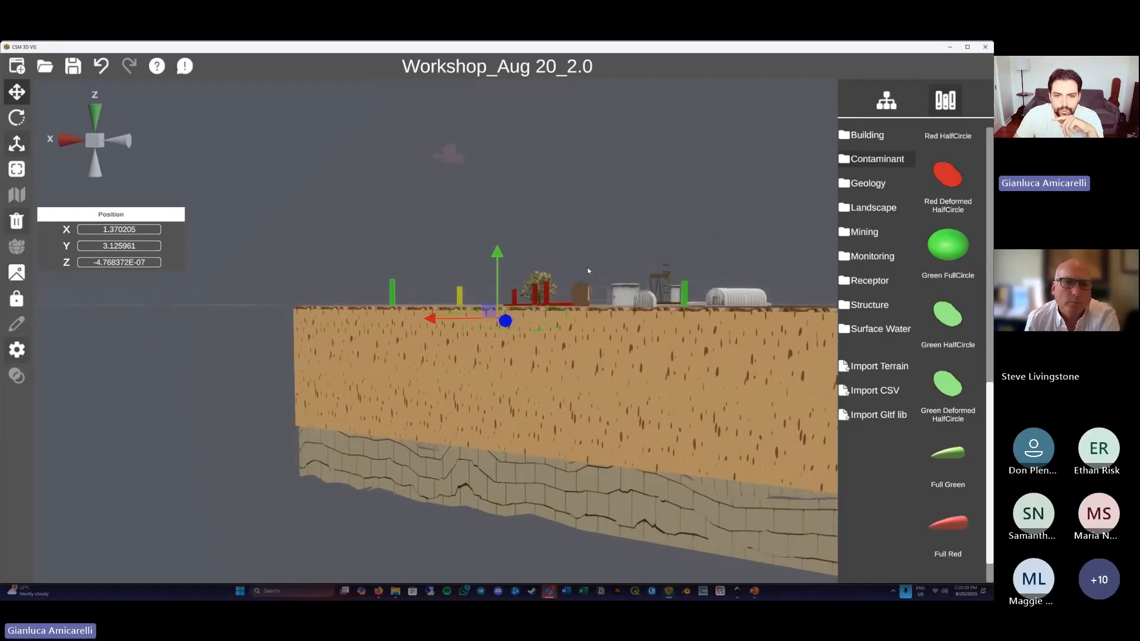
click(887, 99)
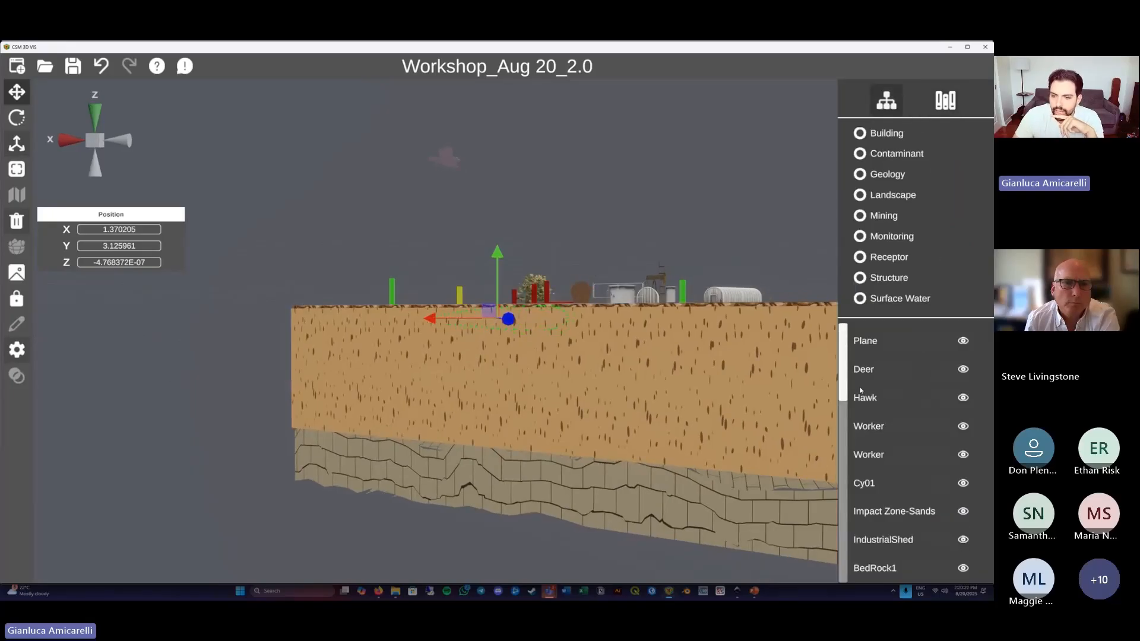
click(860, 174)
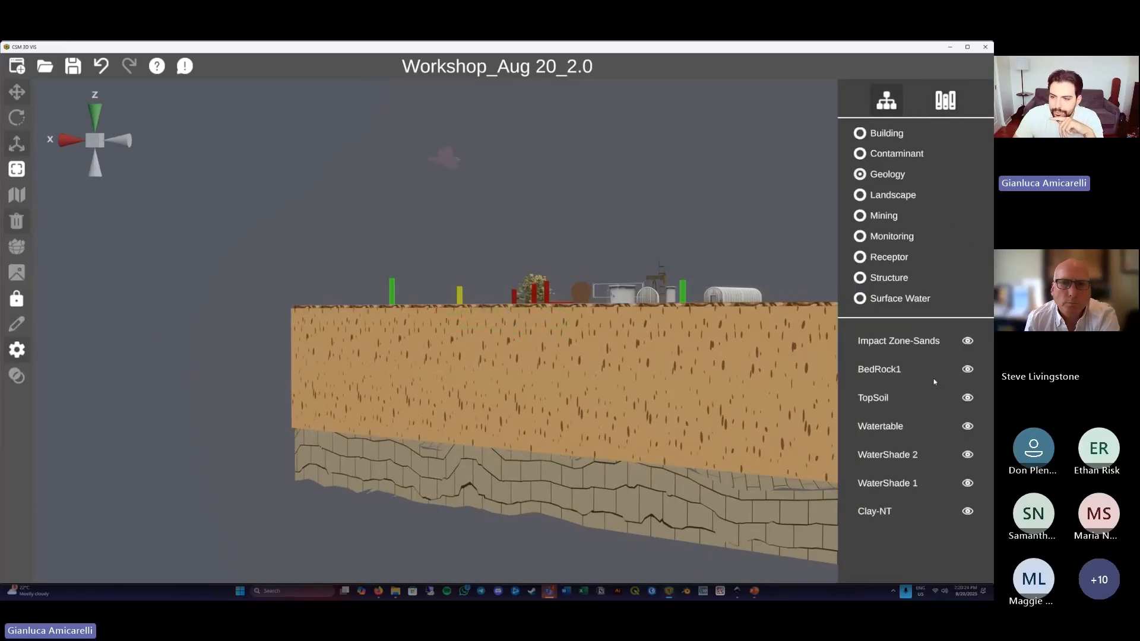
click(898, 341)
click(17, 375)
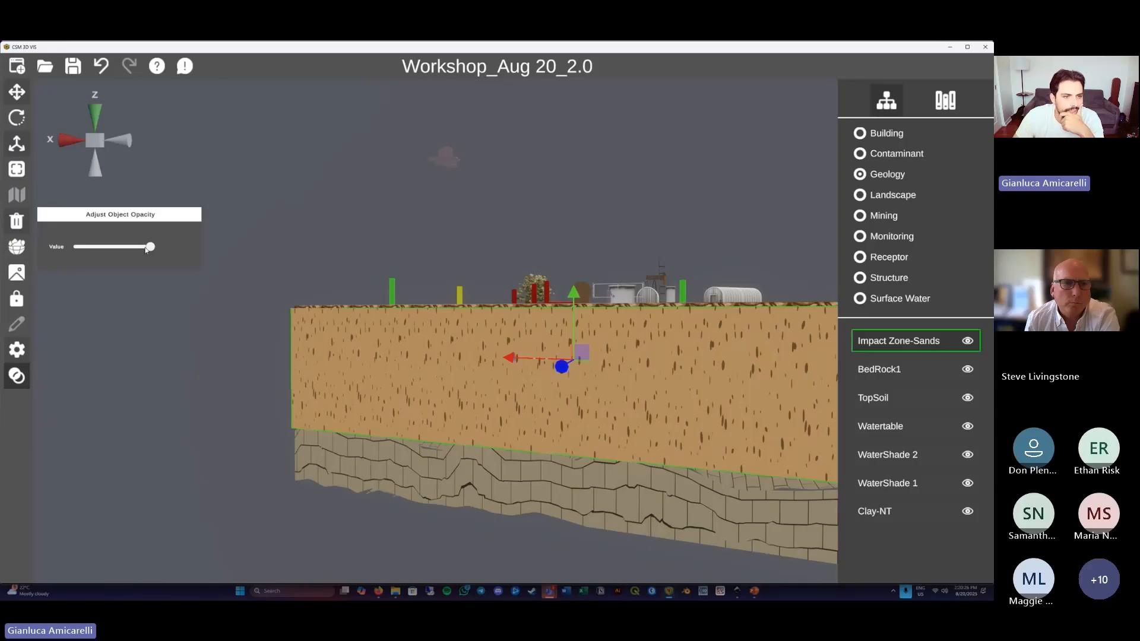
drag(149, 247, 107, 249)
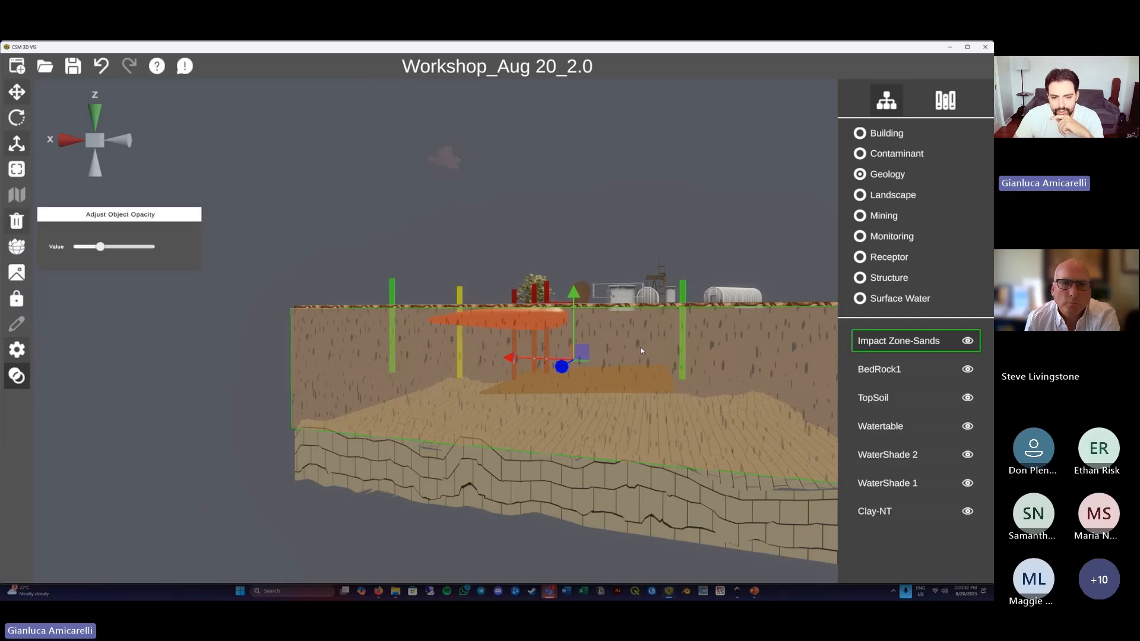
Clear the Geology filter and reduce the opacity of the Plane ground surface to a little under half.
drag(638, 347, 633, 388)
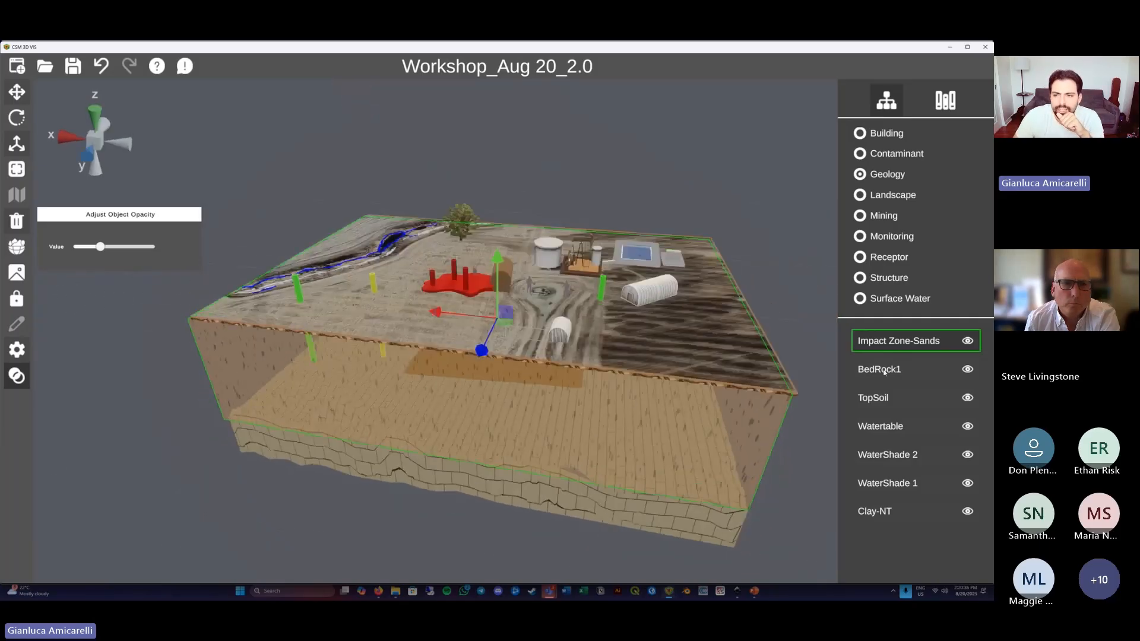
click(860, 174)
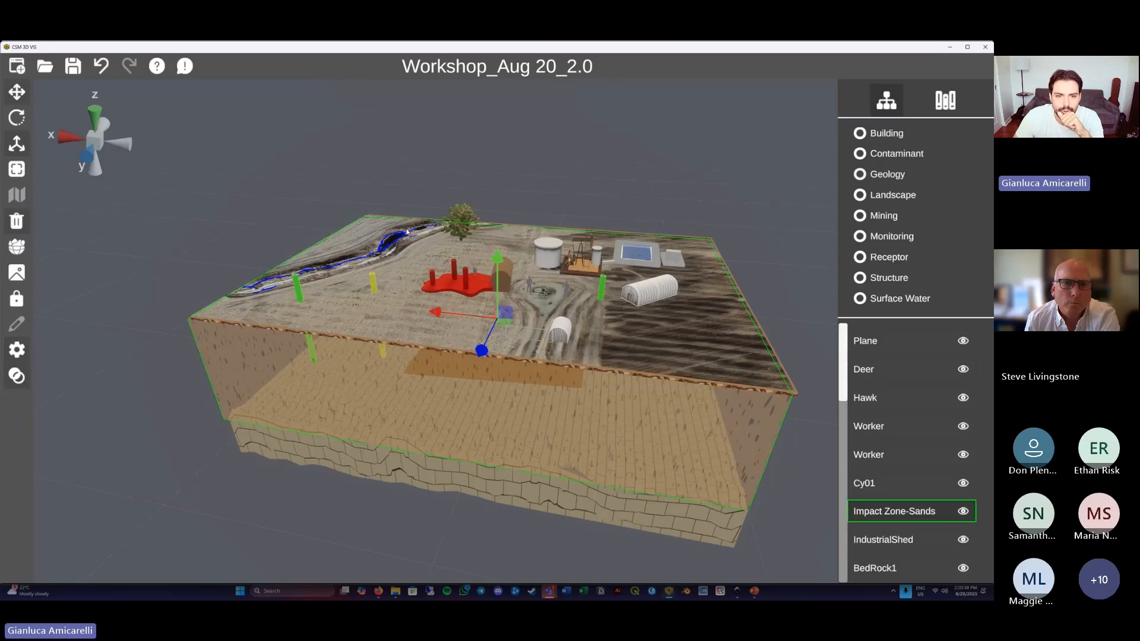
drag(473, 312, 414, 330)
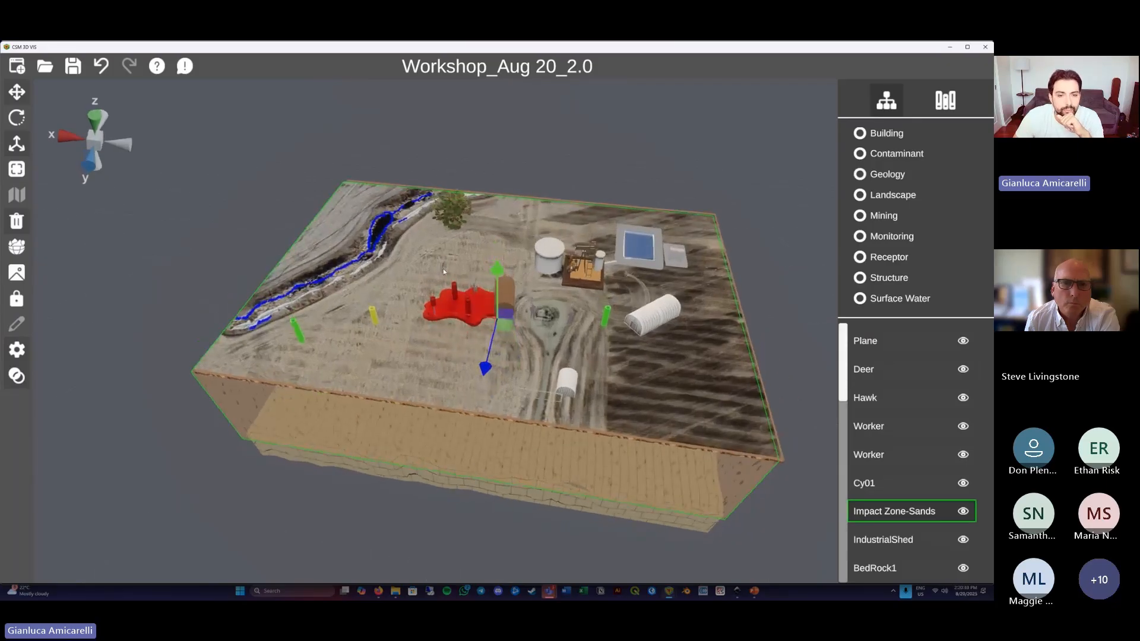
click(888, 341)
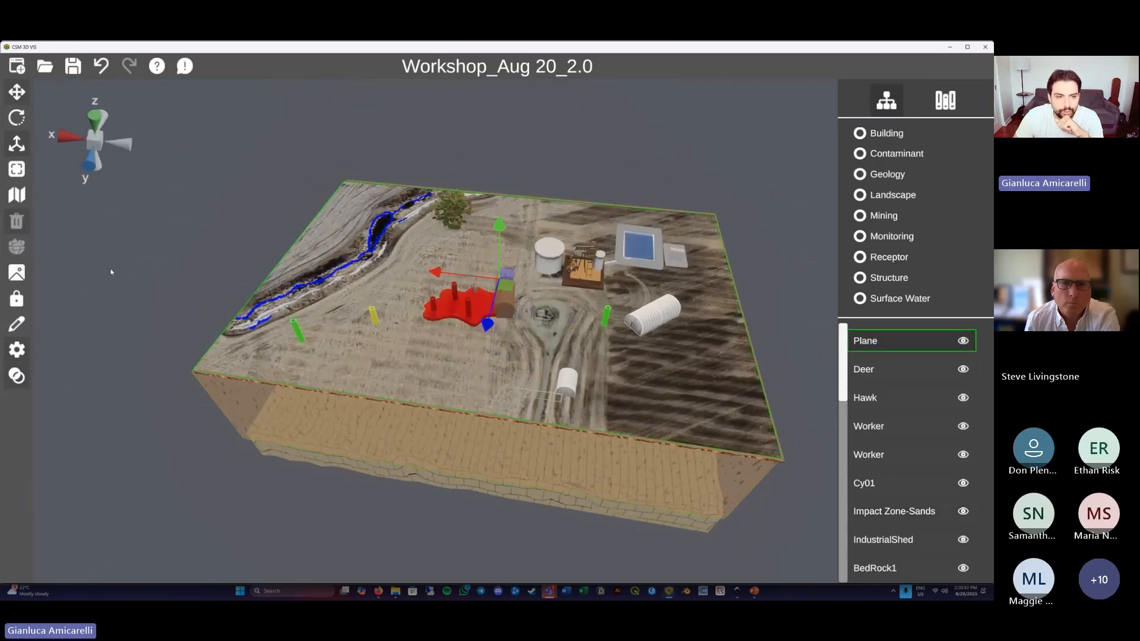
click(17, 375)
drag(149, 247, 110, 251)
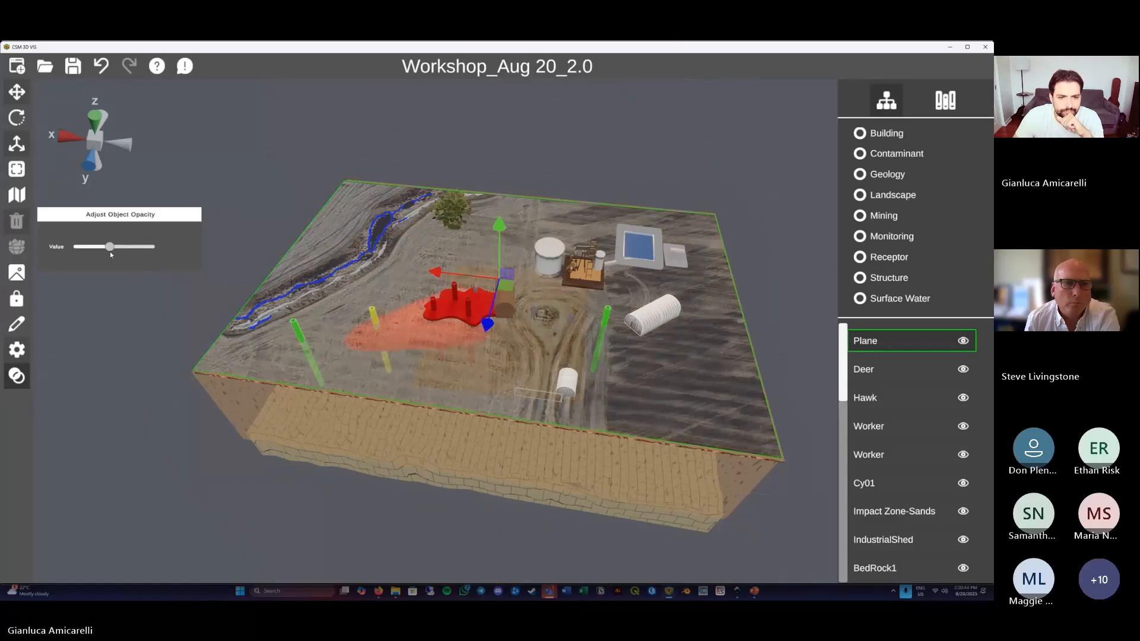
Filter the objects to Geology and toggle the visibility of Impact Zone-Sands off and on to examine the plume and wells underground.
drag(174, 336, 183, 287)
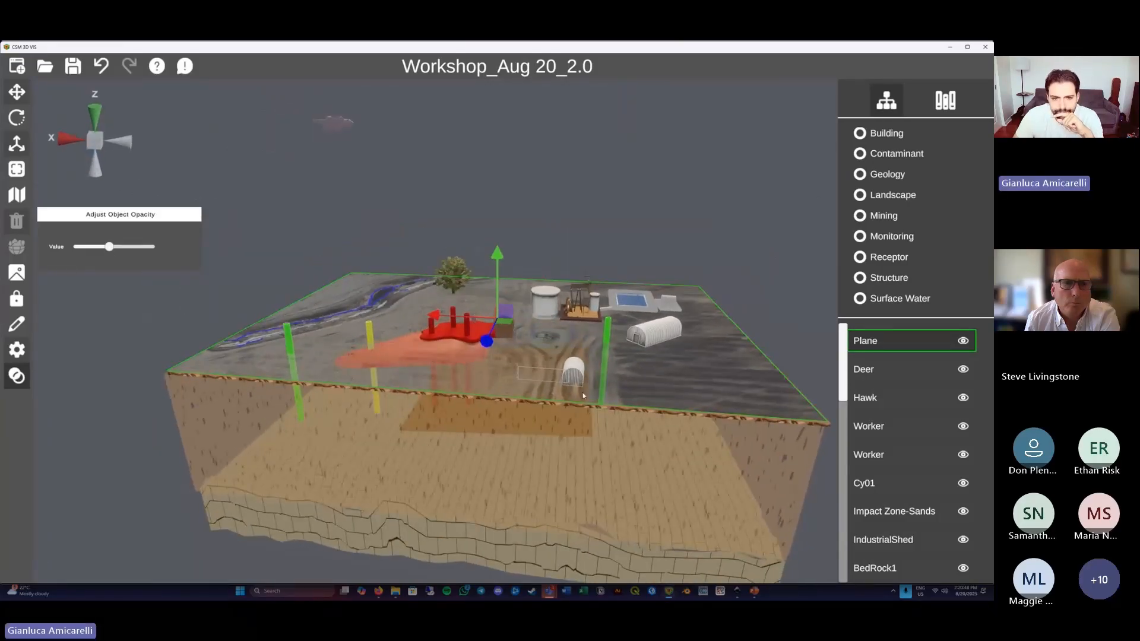
drag(618, 389, 717, 419)
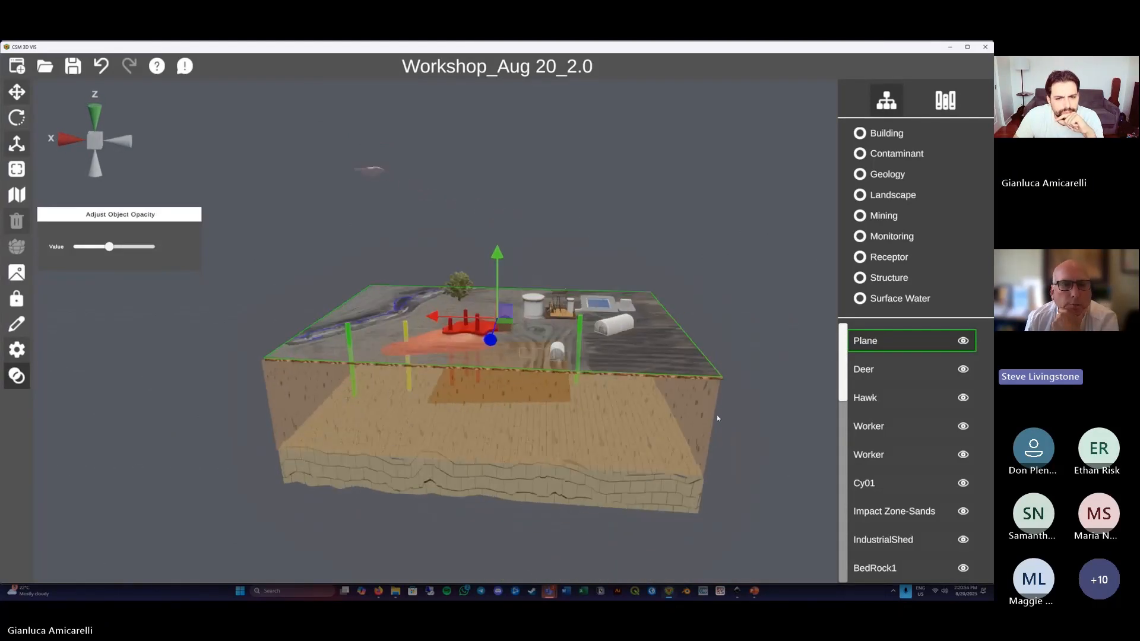
click(860, 174)
click(968, 340)
drag(701, 415, 844, 348)
click(968, 341)
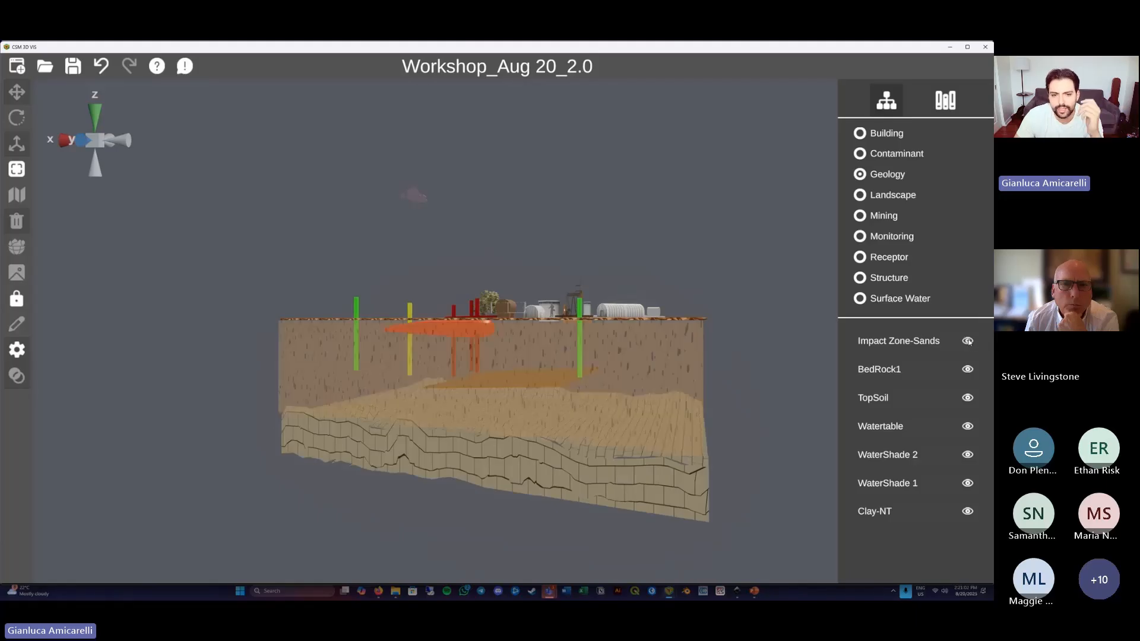
click(968, 341)
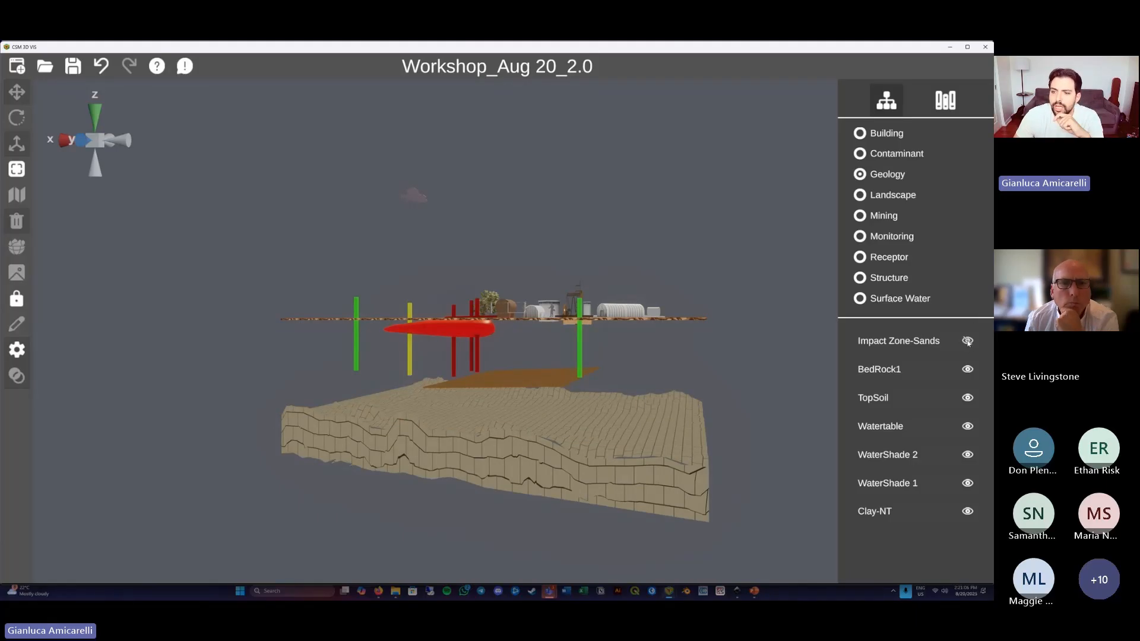
click(969, 341)
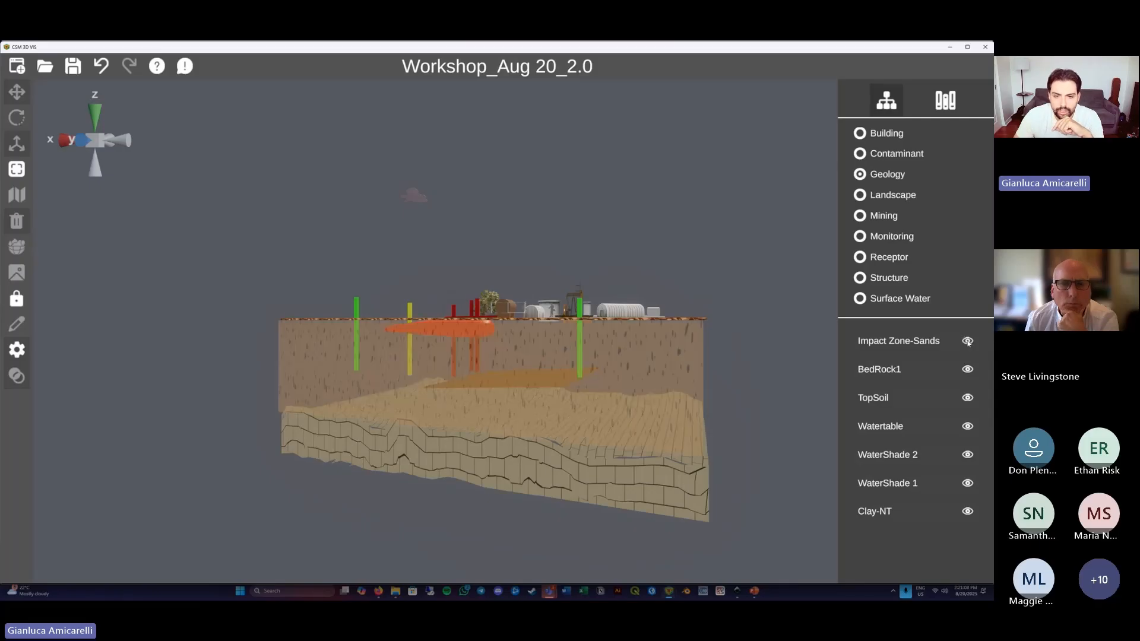
Inspect the semi-transparent site model from above, and clear the Geology filter to list all scene objects.
drag(427, 337, 487, 441)
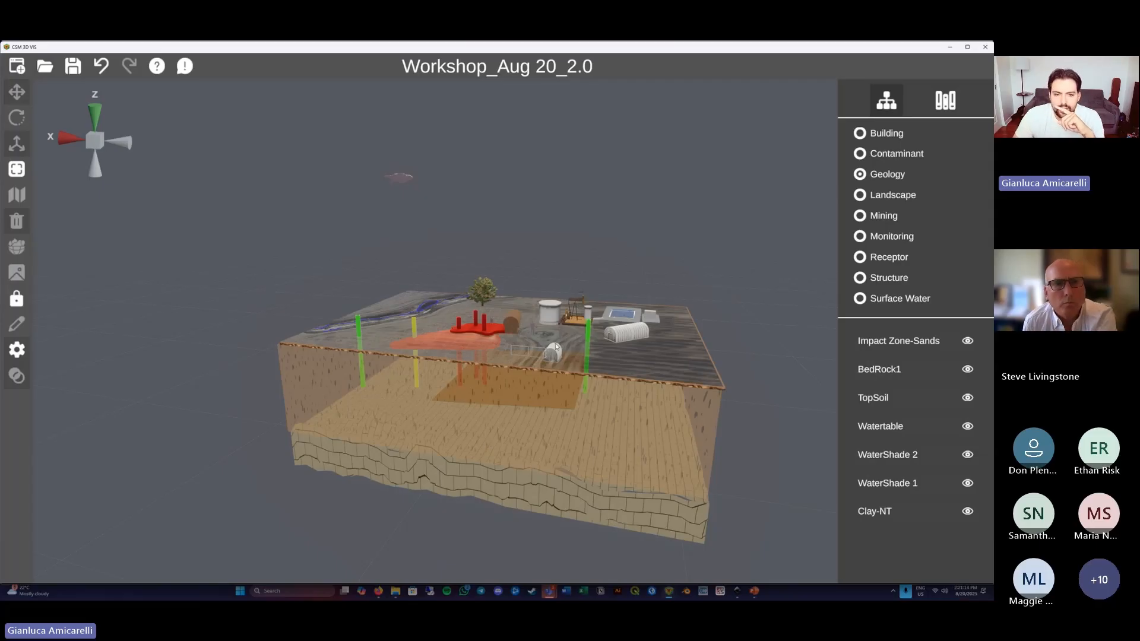
mouse_move(555, 349)
mouse_down()
mouse_move(556, 335)
mouse_move(552, 354)
mouse_up()
scroll(555, 348, up, 2)
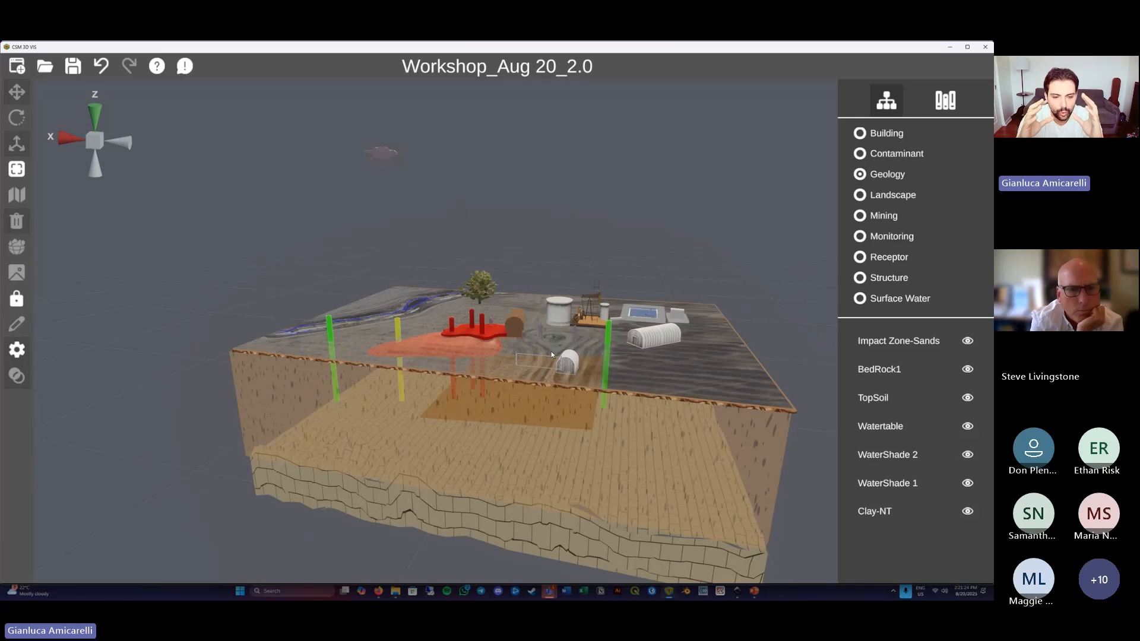
drag(551, 352, 517, 345)
scroll(519, 307, down, 3)
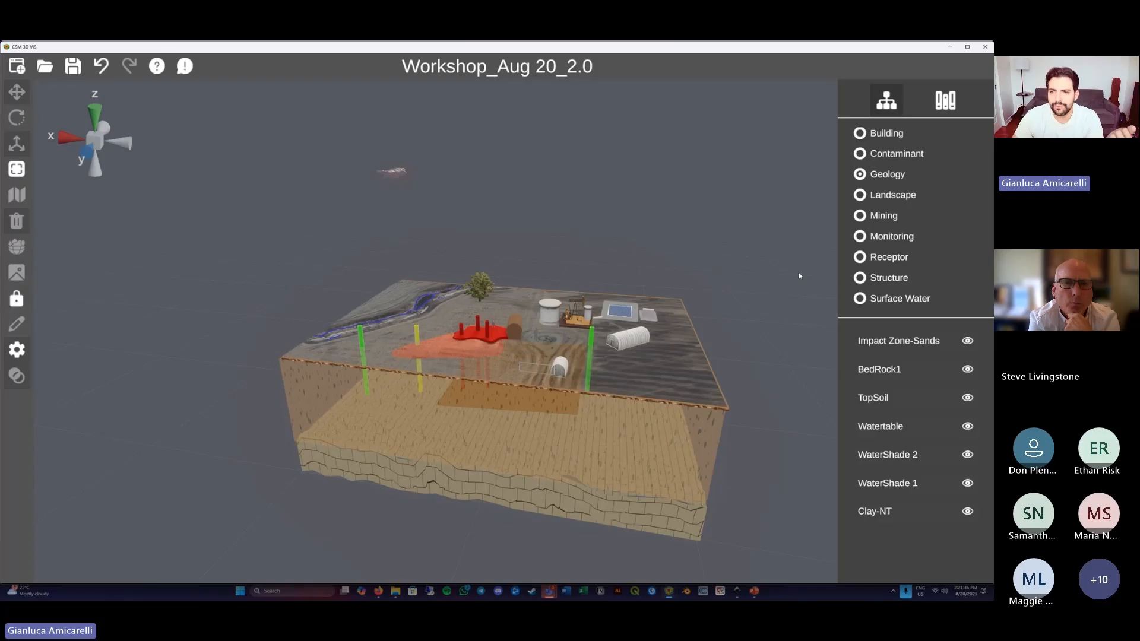
click(860, 174)
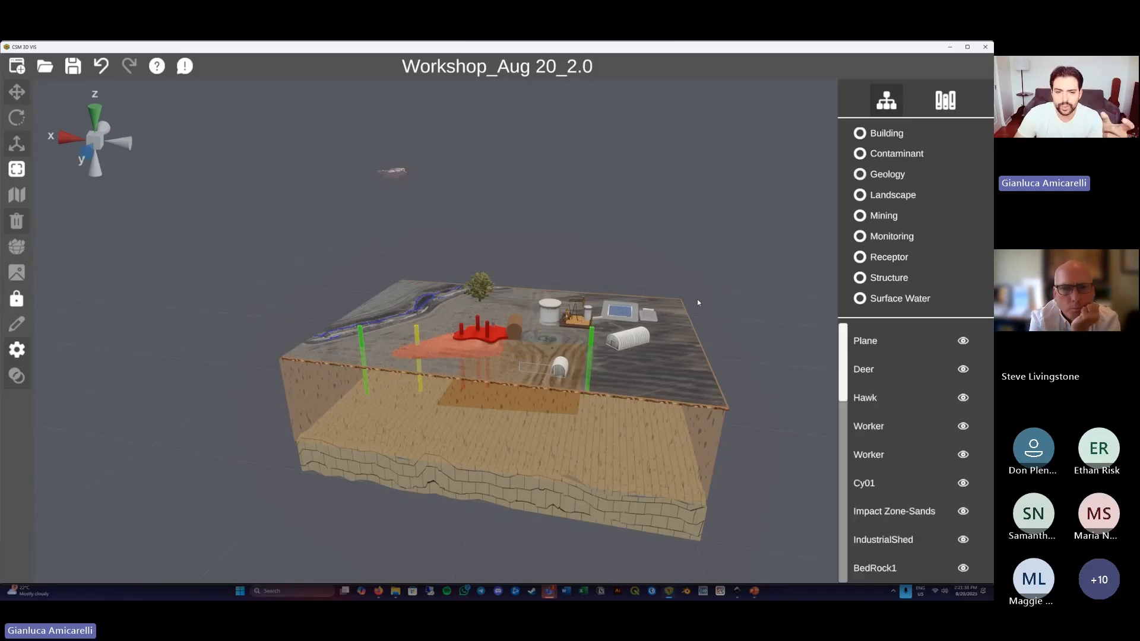
Import the plume data file Plume_WS.csv from the folder that also holds 3D CSMs, Advanced models and Models.
click(945, 101)
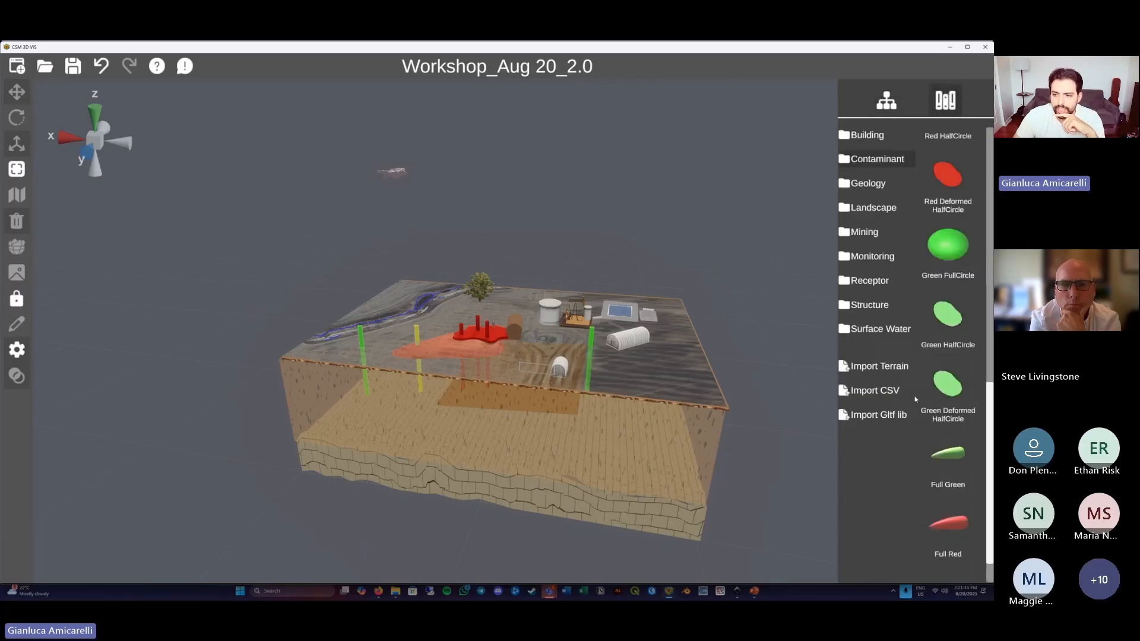
click(885, 391)
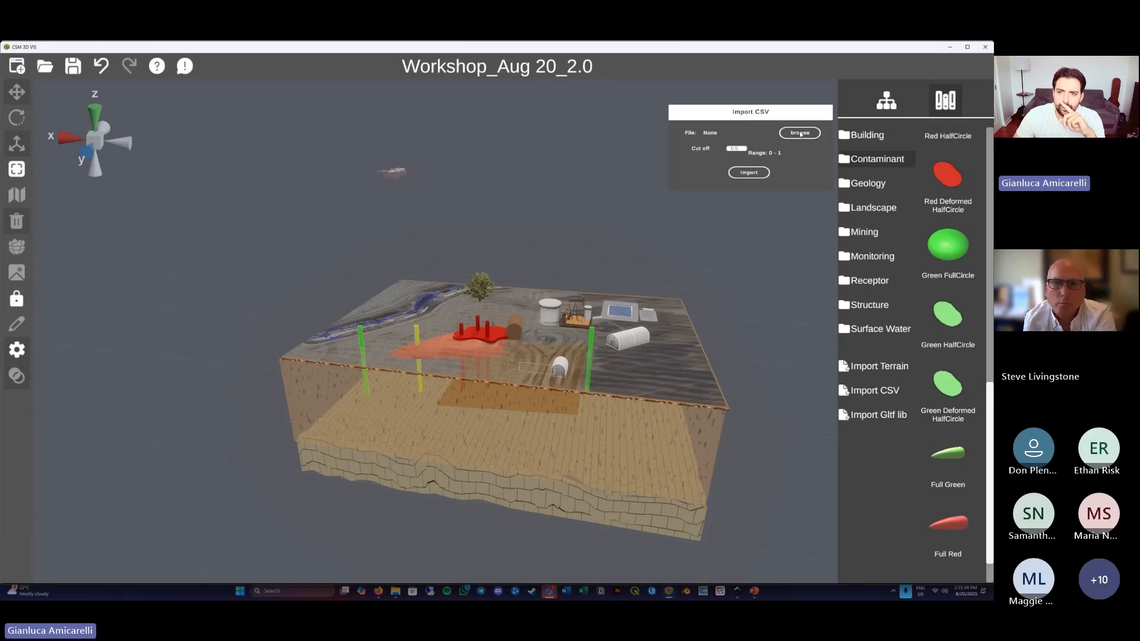
click(800, 133)
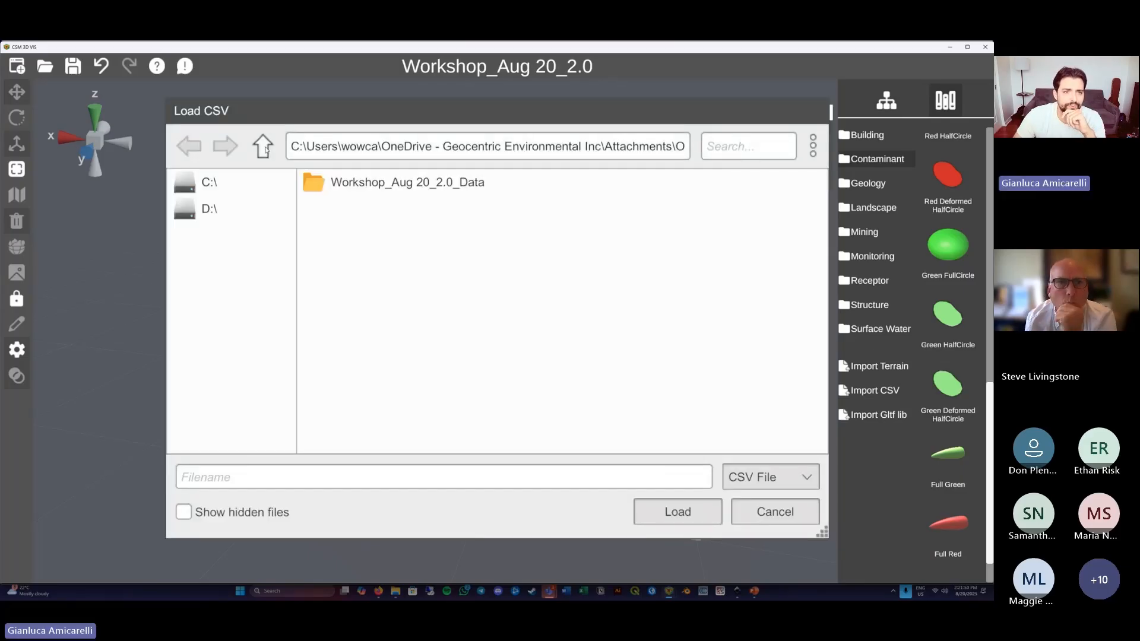
double_click(306, 183)
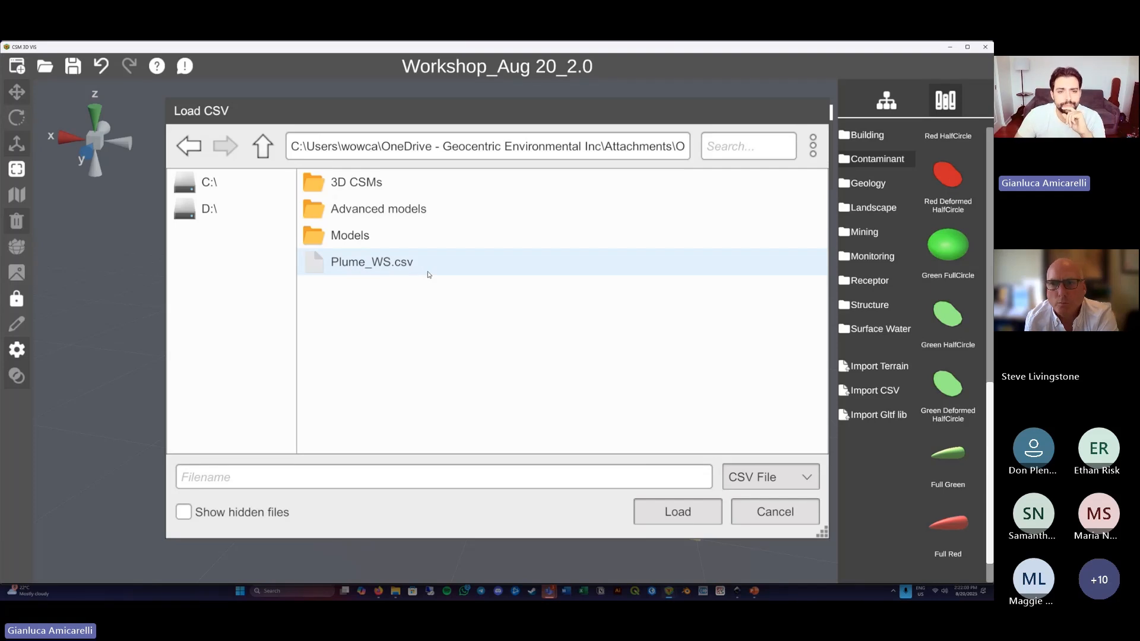
click(429, 273)
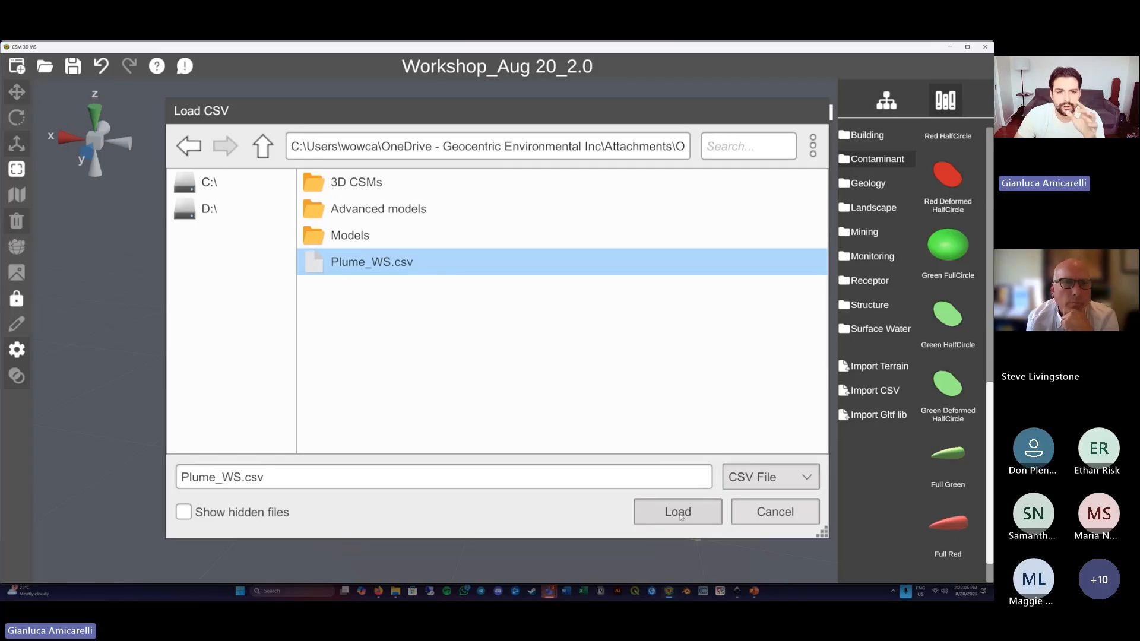
click(681, 514)
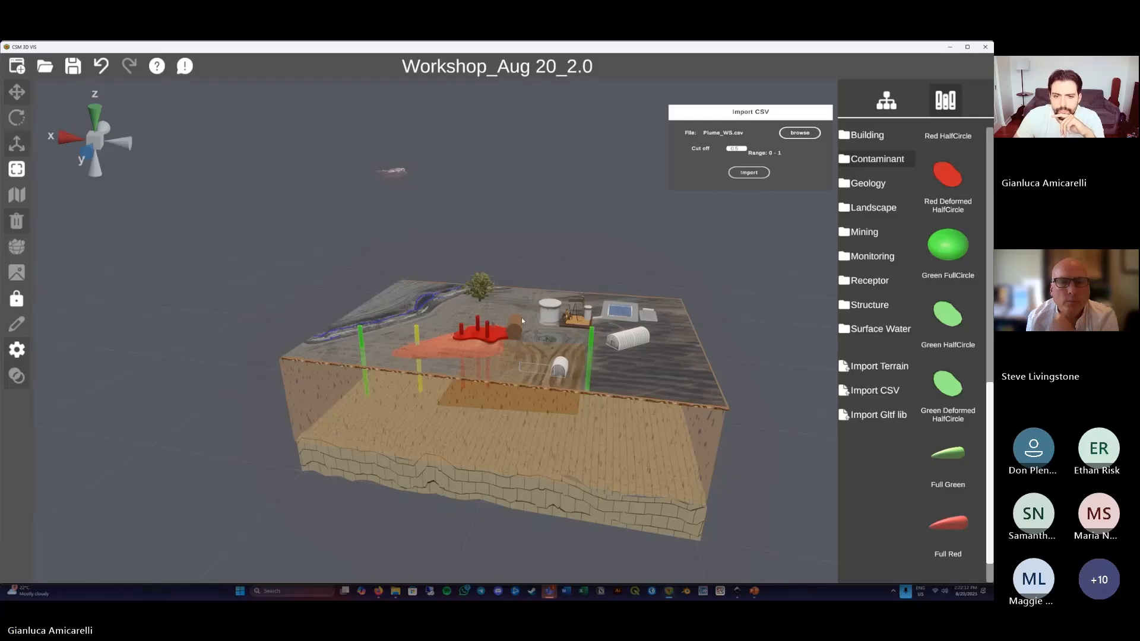
click(749, 173)
Scale the imported CSV plume up uniformly and lower it below the ground surface into the sand layer.
click(16, 143)
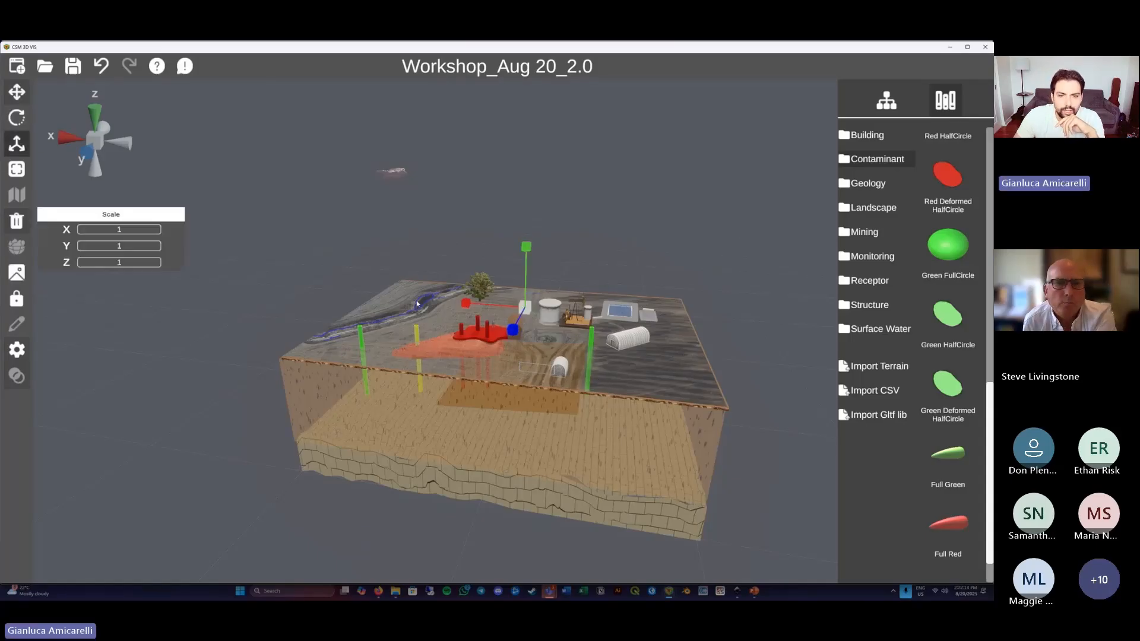
drag(526, 307, 600, 267)
click(17, 92)
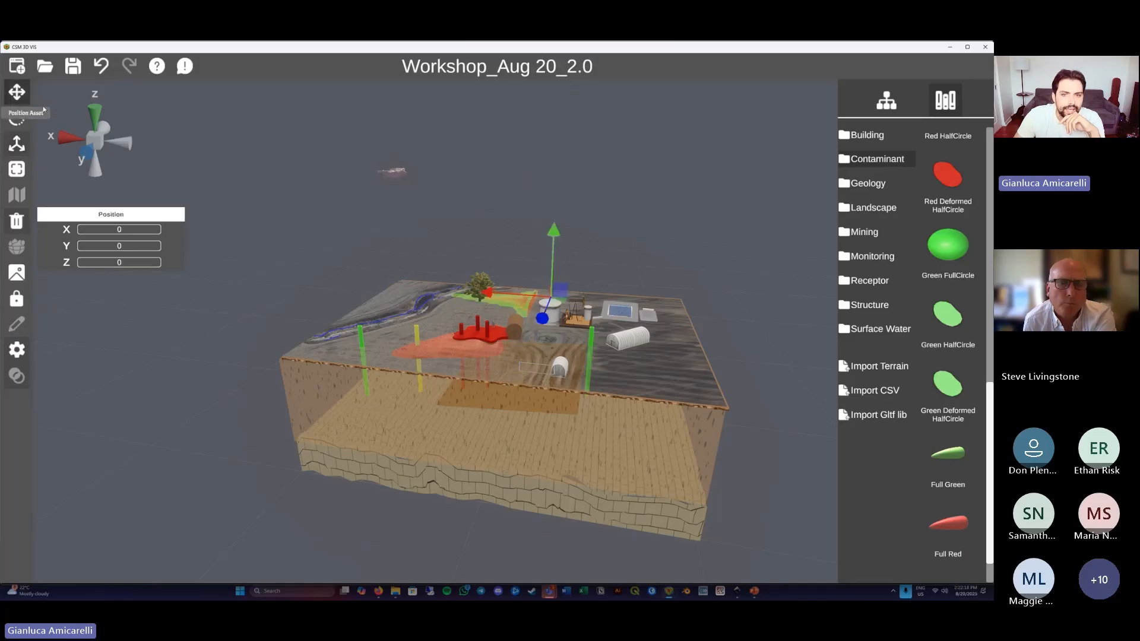
drag(541, 392, 547, 205)
middle_drag(558, 424, 505, 226)
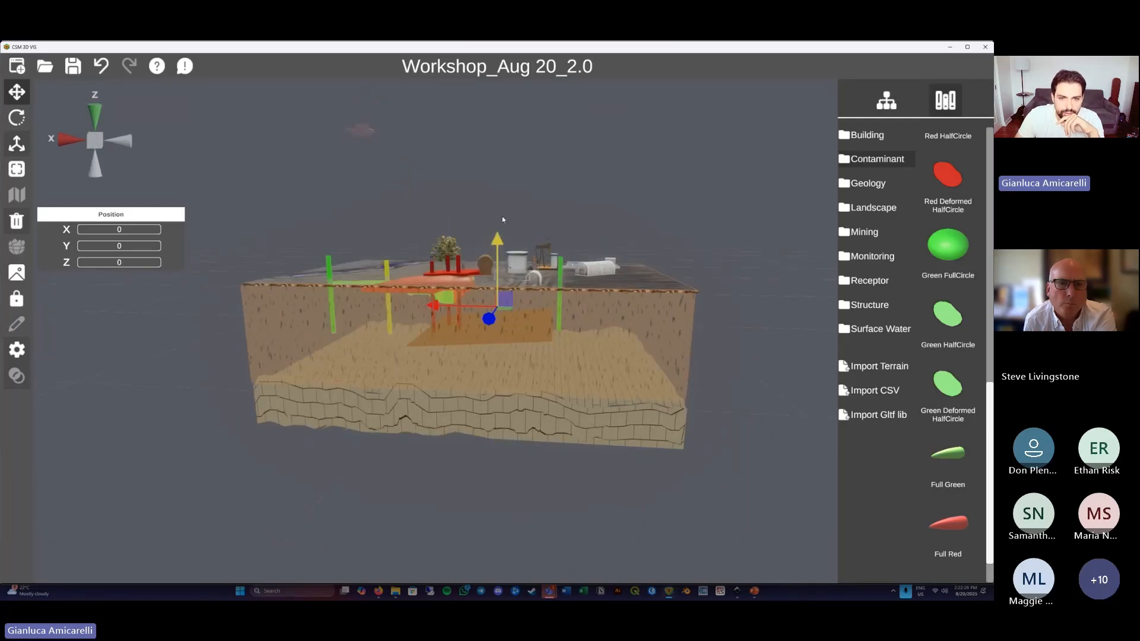
middle_drag(458, 330, 461, 505)
Rotate the imported plume about the vertical axis so it tapers towards the river, and move its wide end beneath the red spill.
click(16, 118)
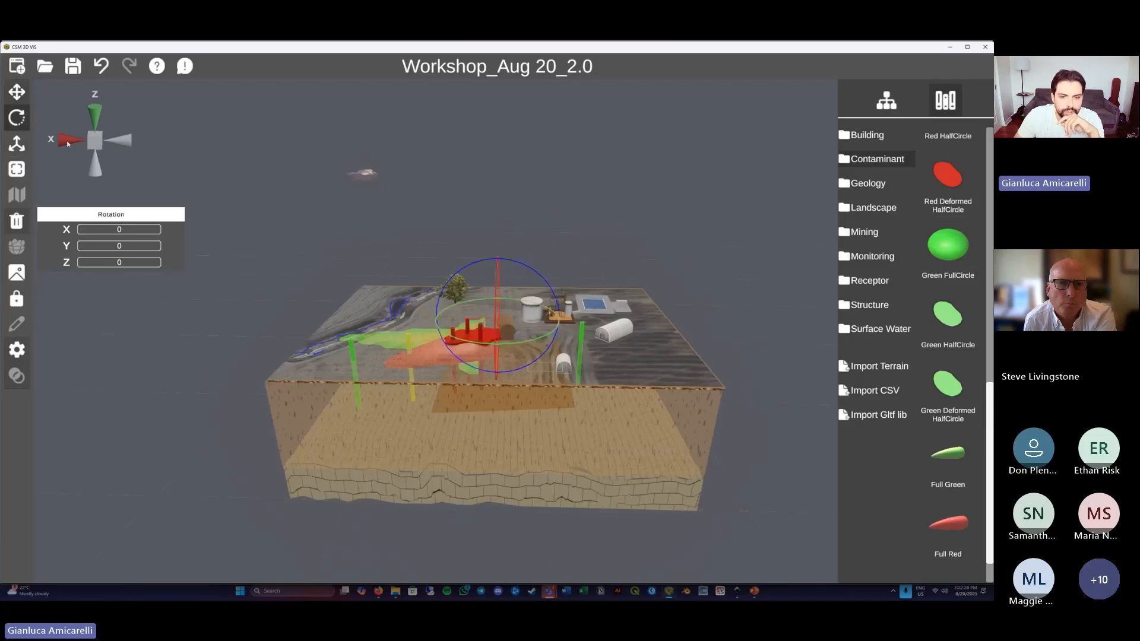
drag(521, 353, 415, 358)
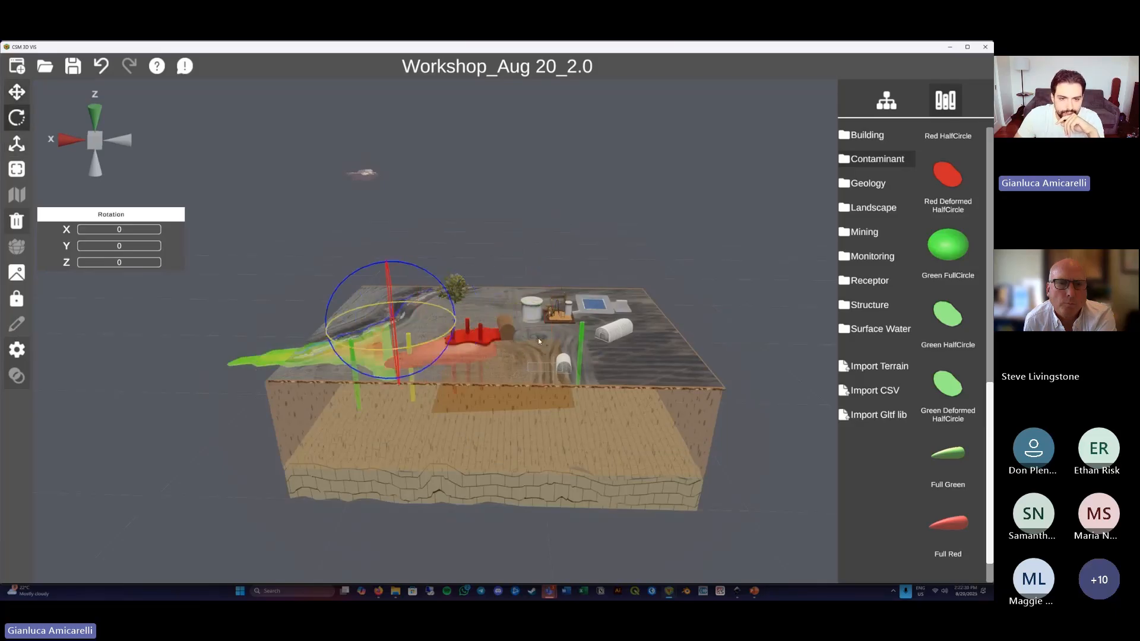
click(17, 92)
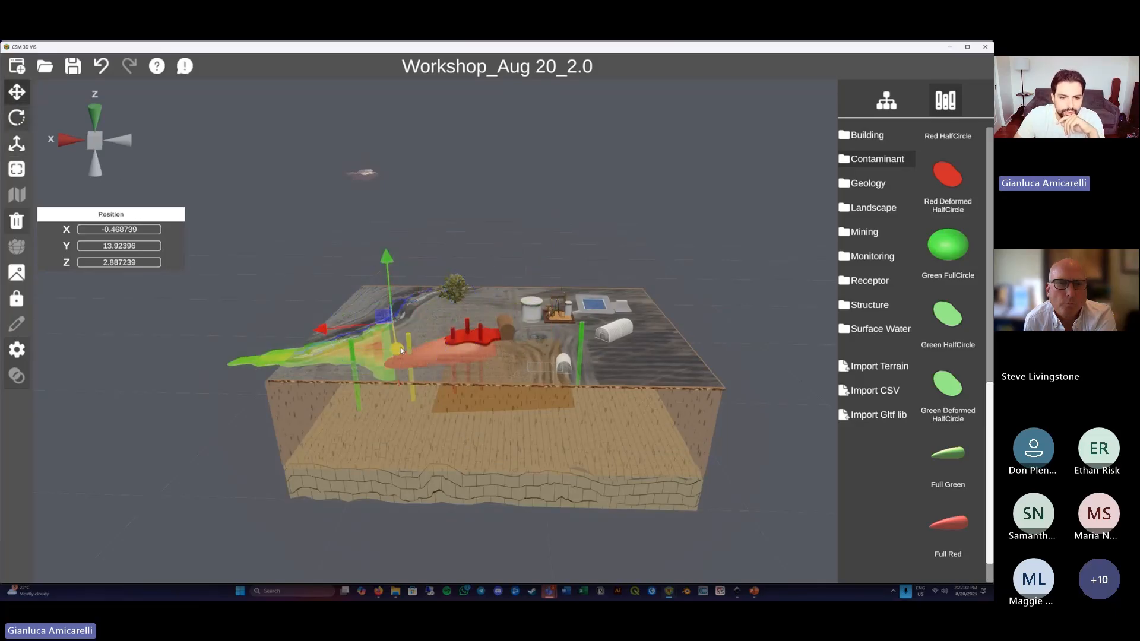
drag(383, 330, 457, 332)
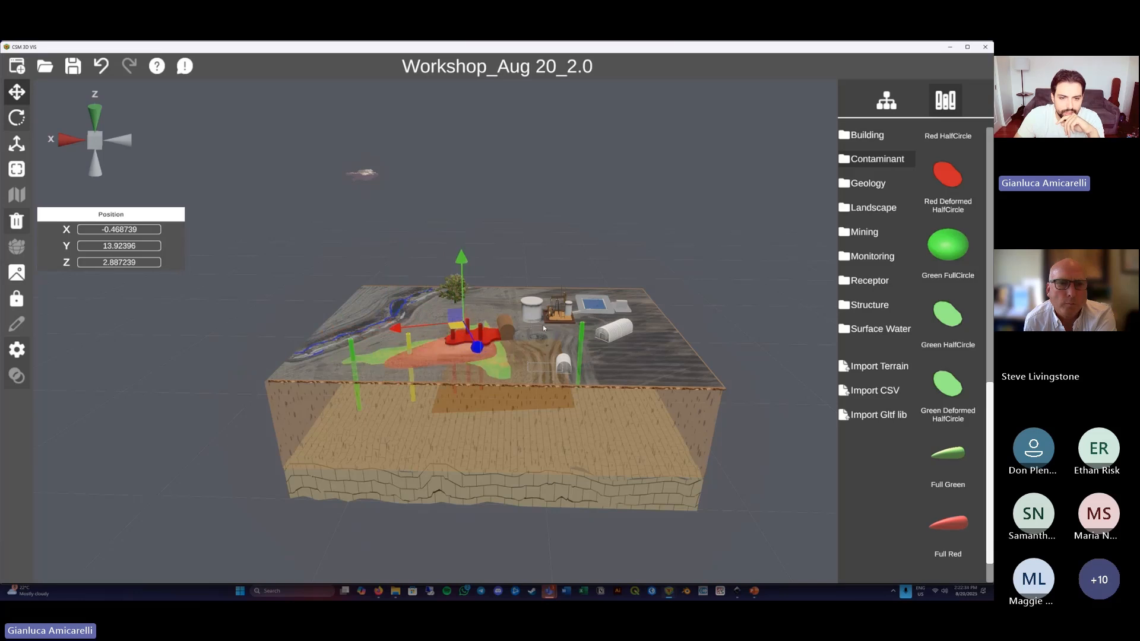
Hide the full red plume in the scene object list and inspect the imported CSV plume from above and from the side.
click(886, 99)
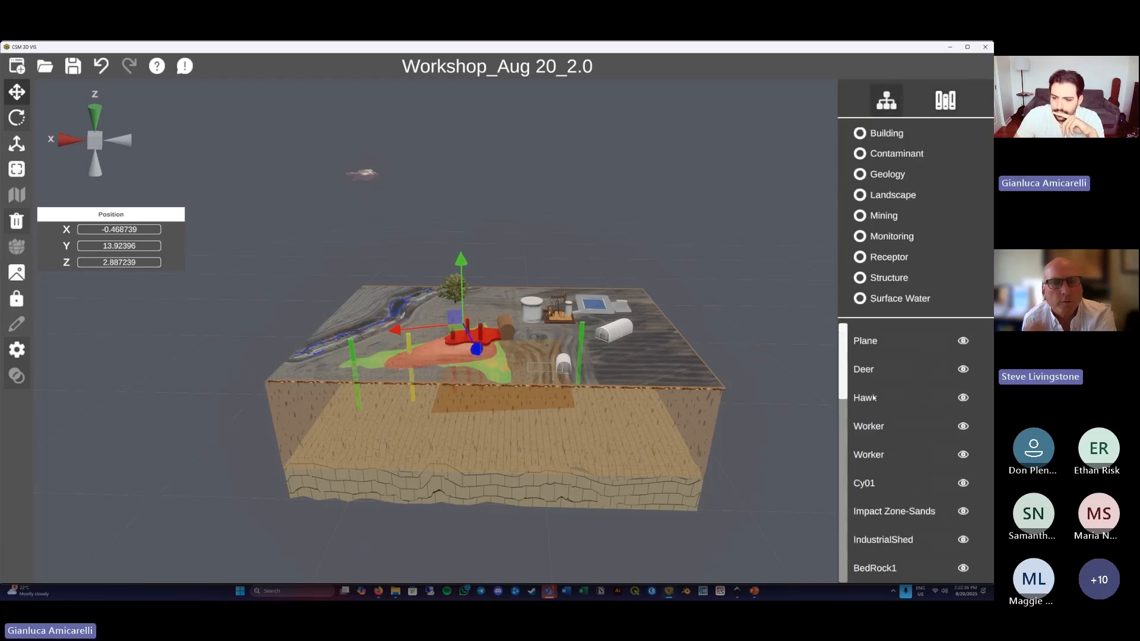
scroll(876, 410, down, 8)
mouse_move(601, 415)
middle_down()
mouse_move(606, 373)
mouse_move(613, 384)
middle_up()
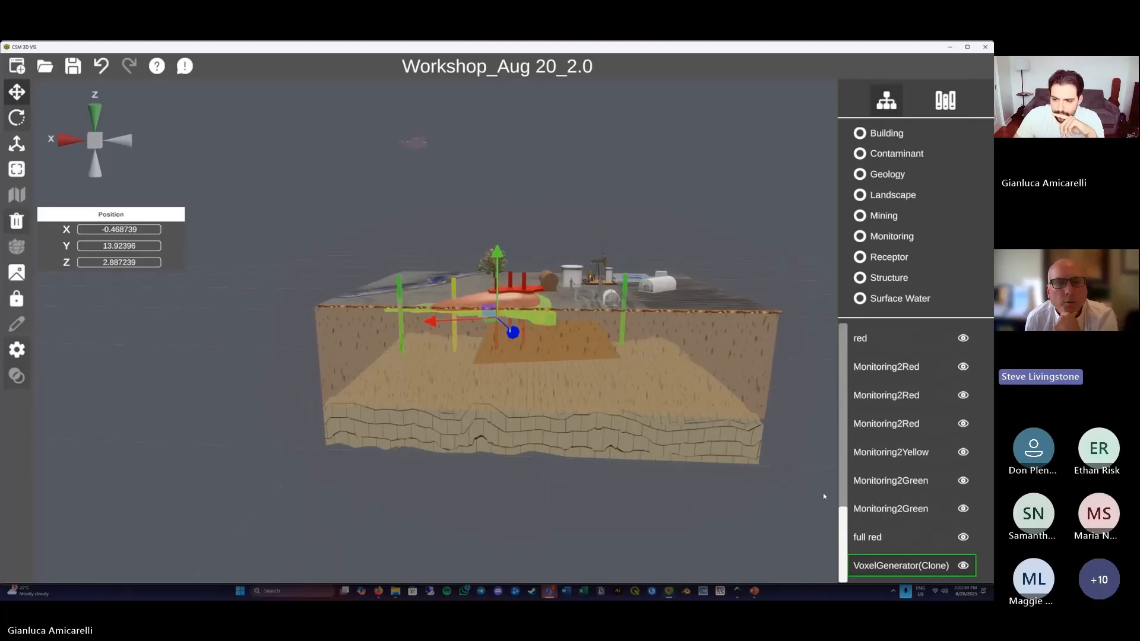
click(963, 537)
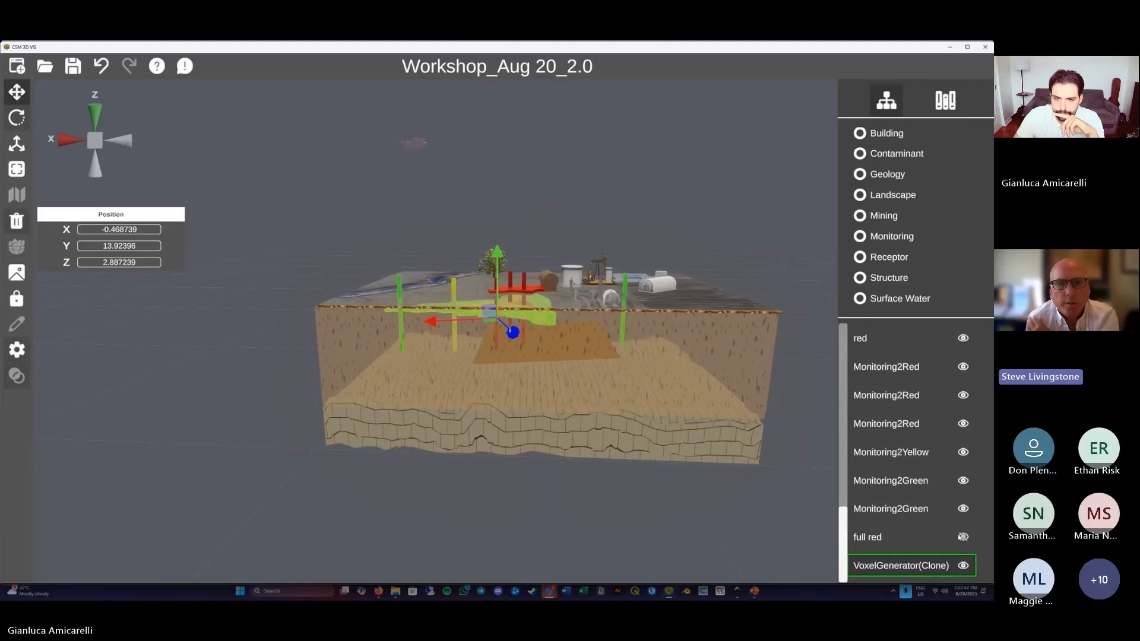
middle_drag(746, 403, 743, 413)
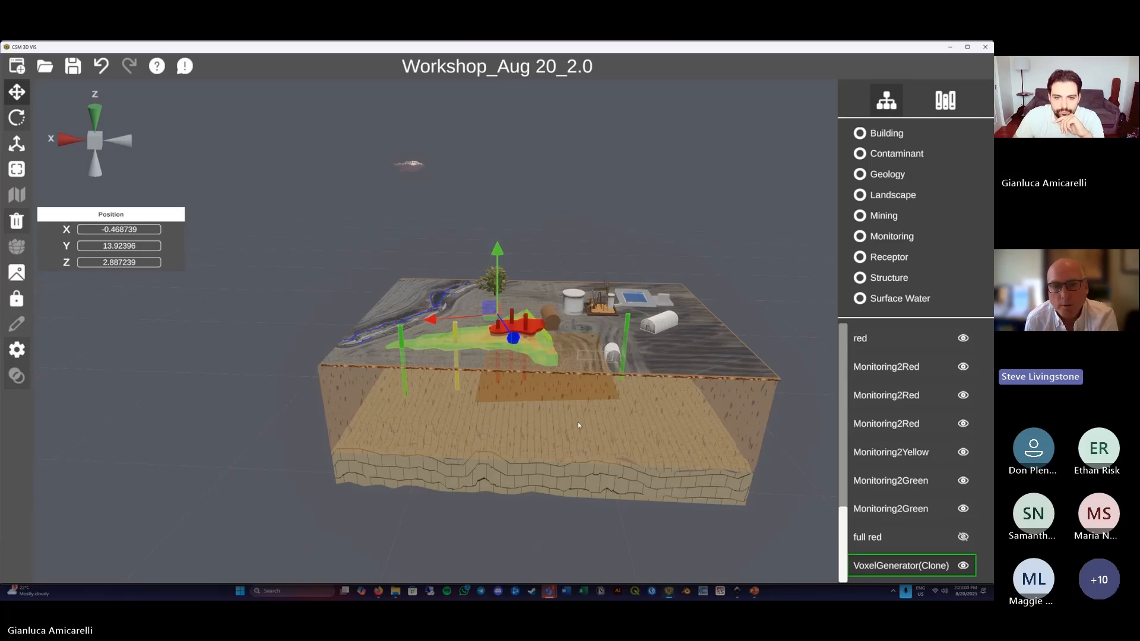
middle_drag(578, 423, 578, 430)
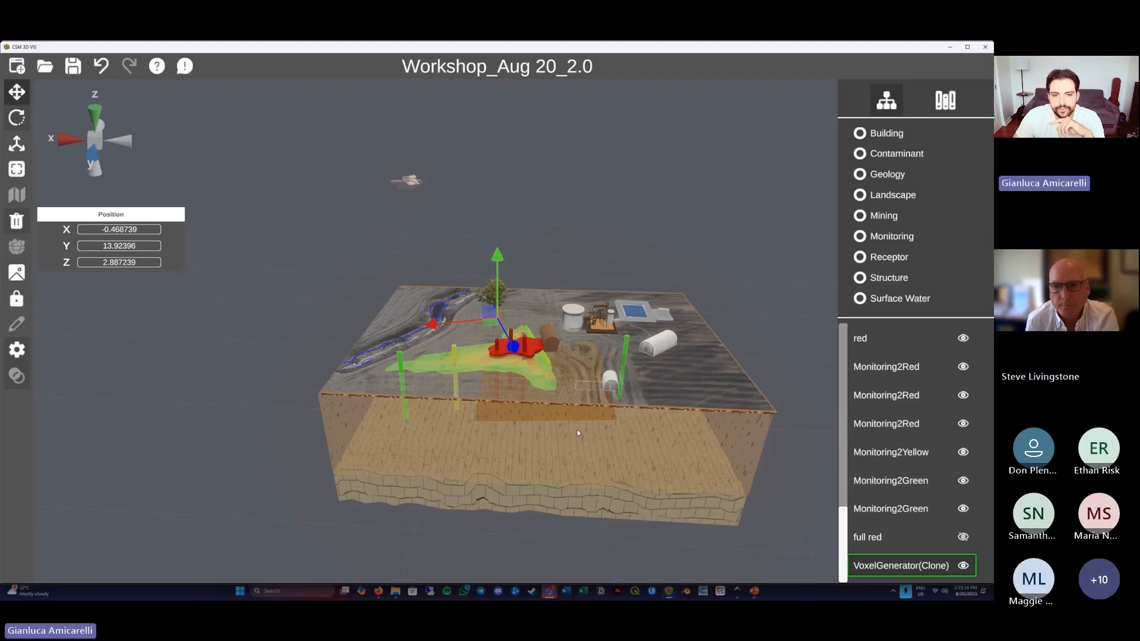
middle_drag(577, 430, 648, 387)
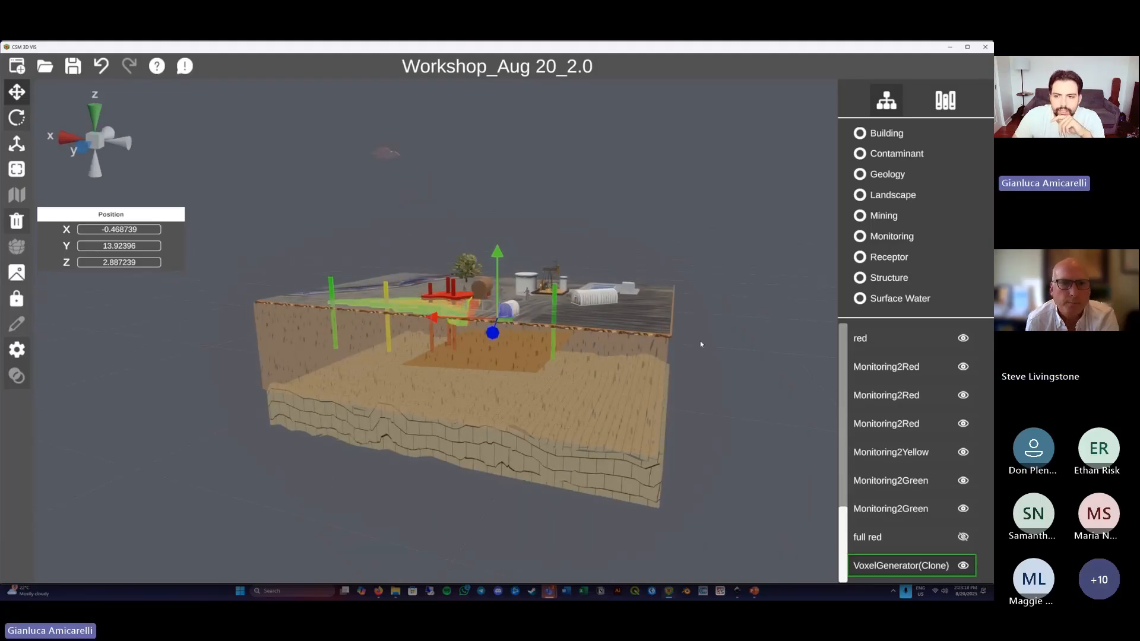
Raise hills along the front edge of the BedRock1 geology layer using the Hill topography tool with amount 0.5 and radius 1.
click(861, 175)
click(900, 343)
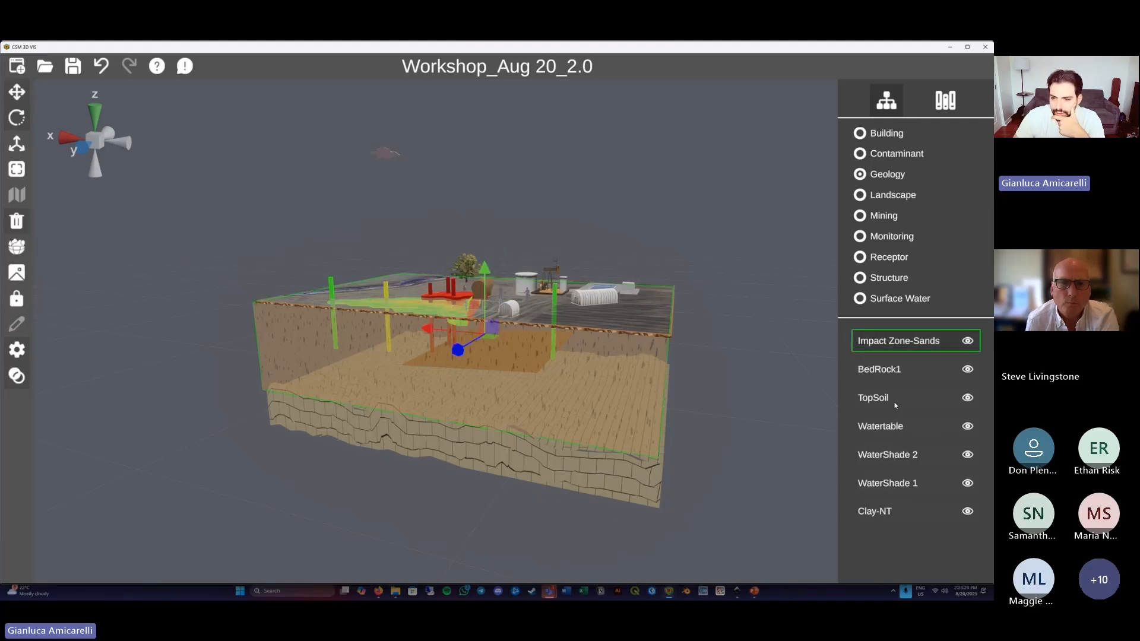
click(891, 370)
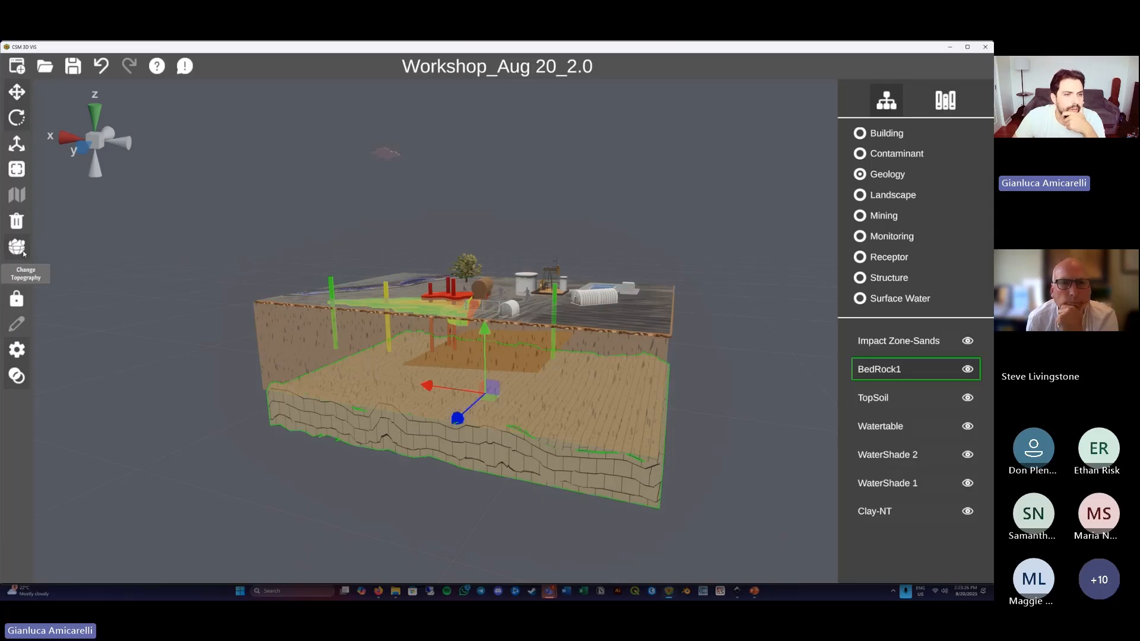
click(23, 253)
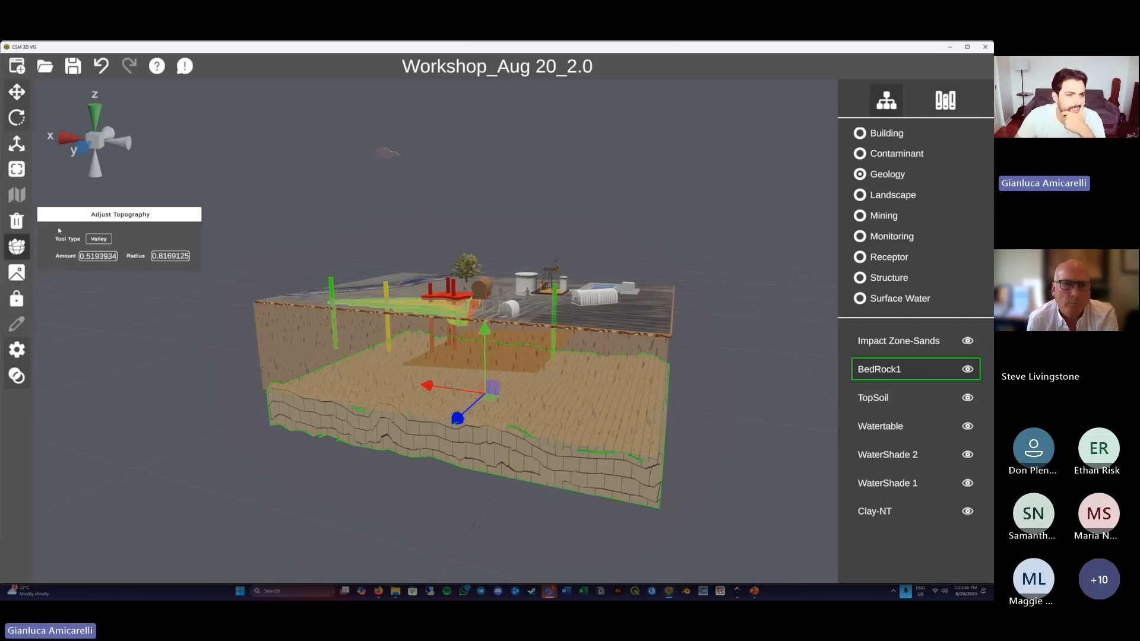
click(109, 242)
click(103, 258)
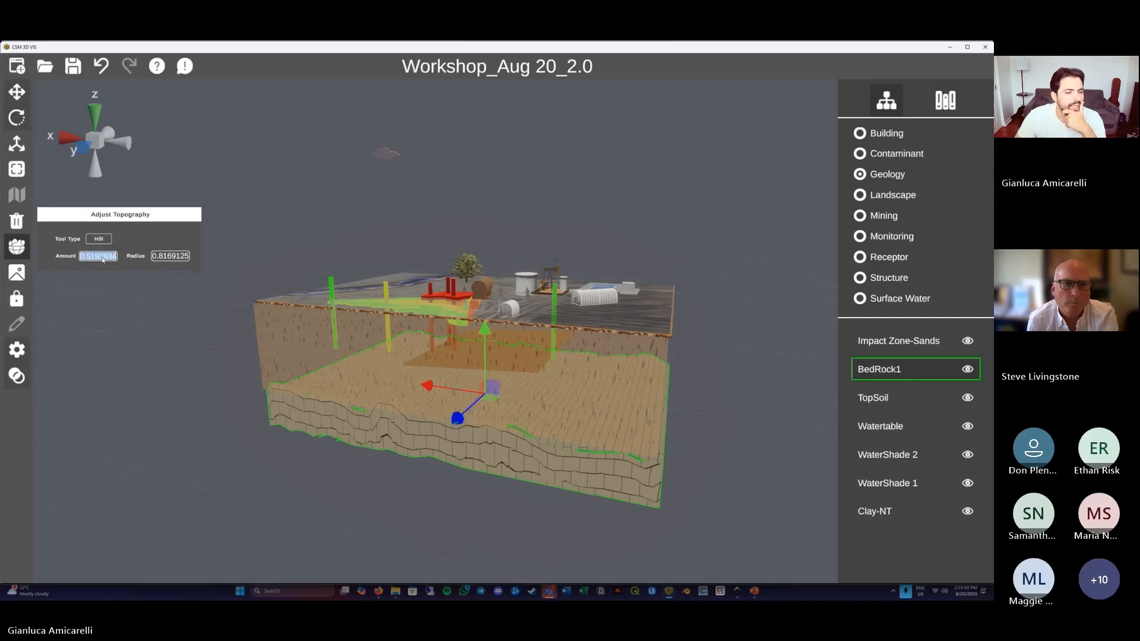
text(0.5)
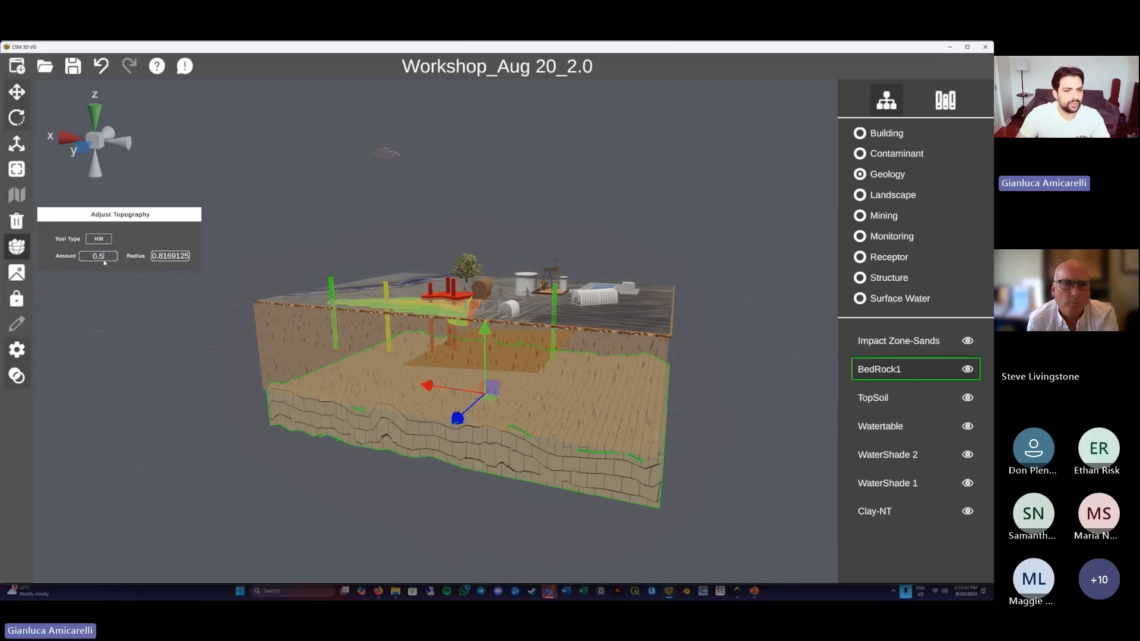
click(171, 257)
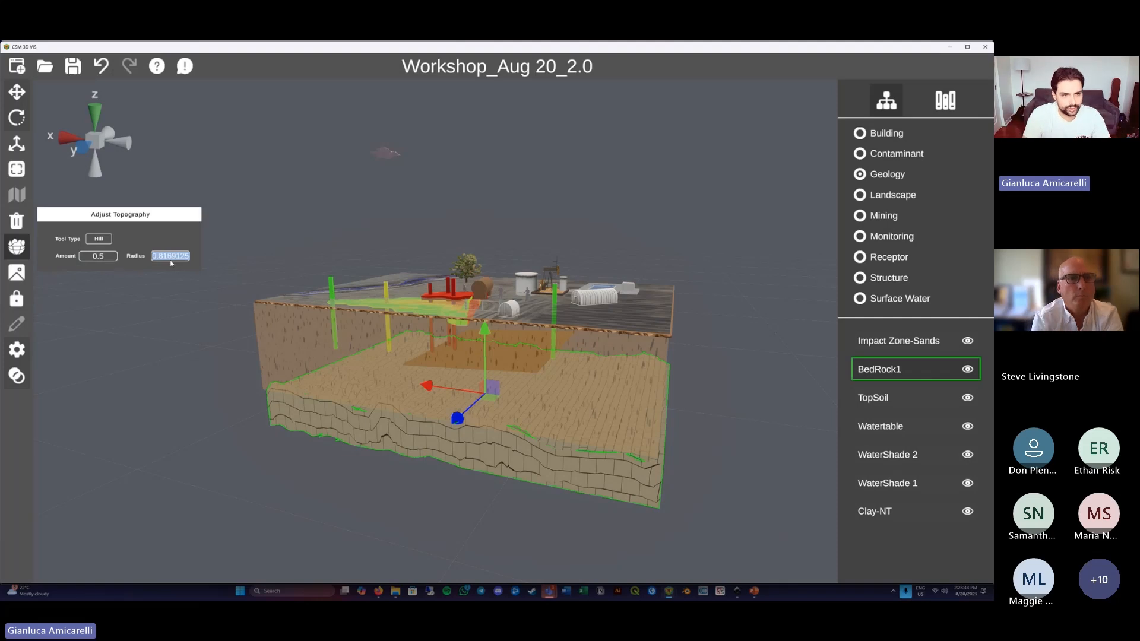
text(1)
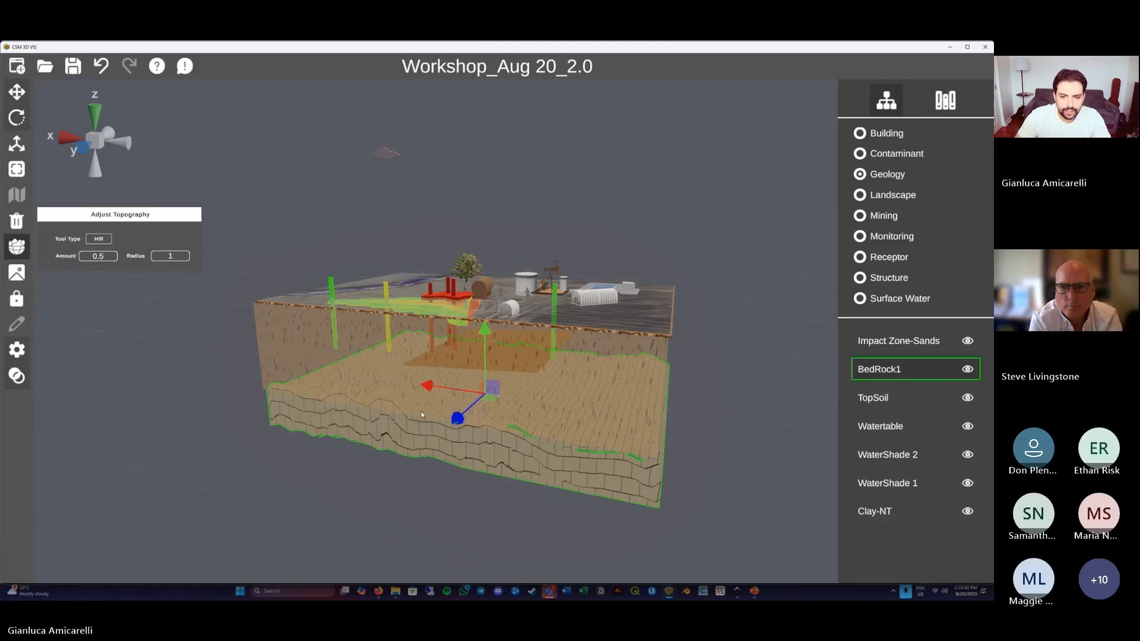
click(516, 450)
click(558, 461)
click(558, 462)
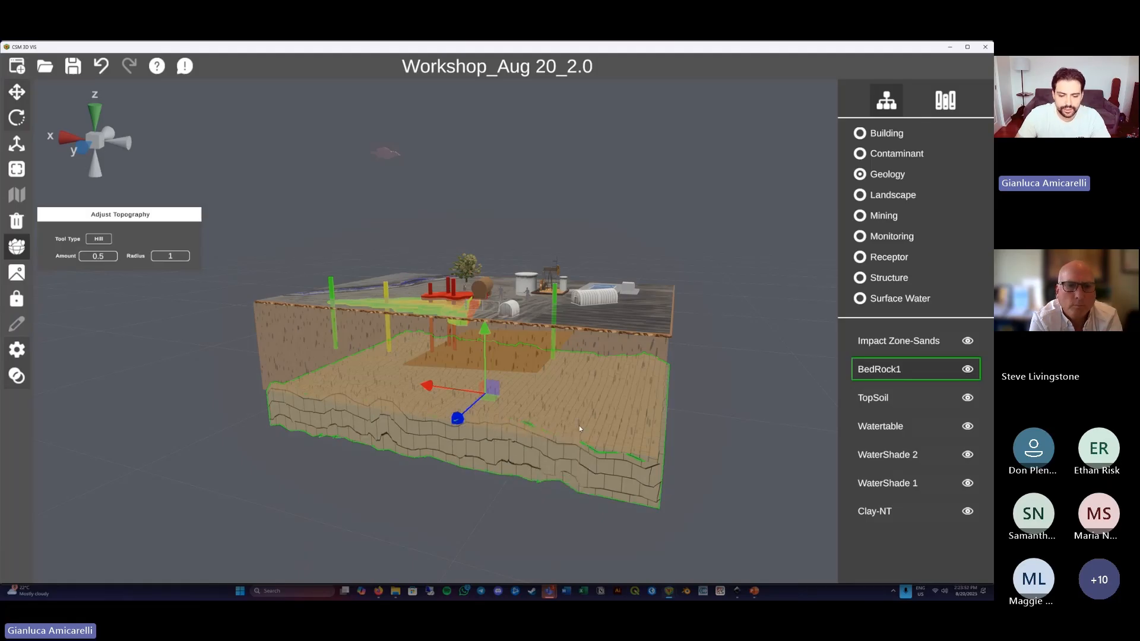
Lower part of the BedRock1 layer's front edge with the Valley topography tool.
click(98, 239)
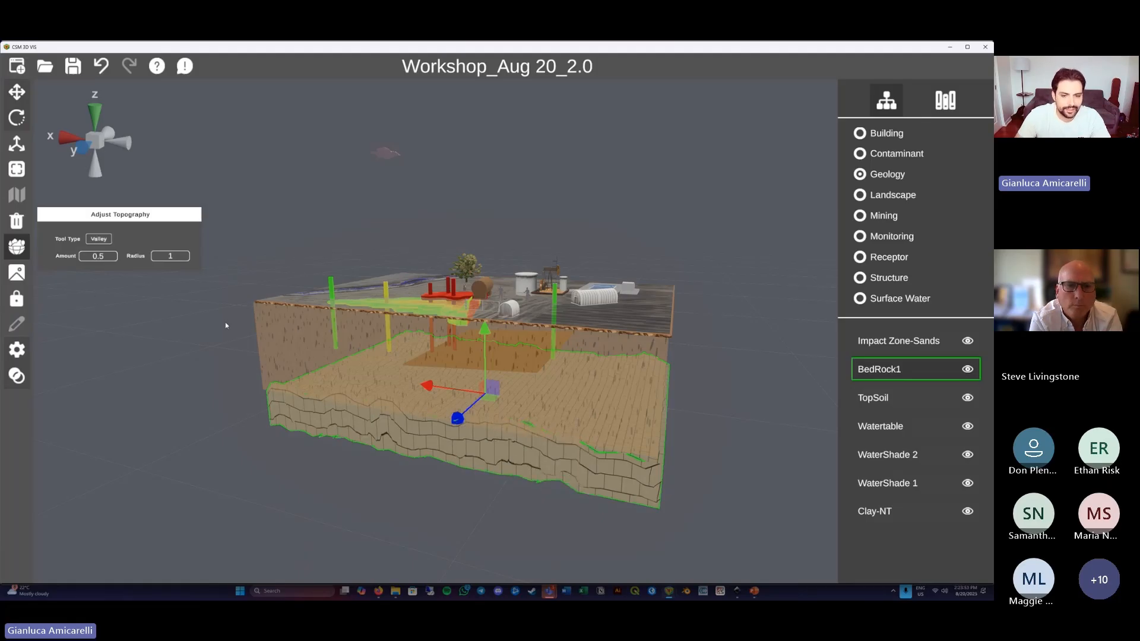
click(456, 443)
mouse_move(588, 397)
right_down()
mouse_move(575, 426)
mouse_move(582, 410)
right_up()
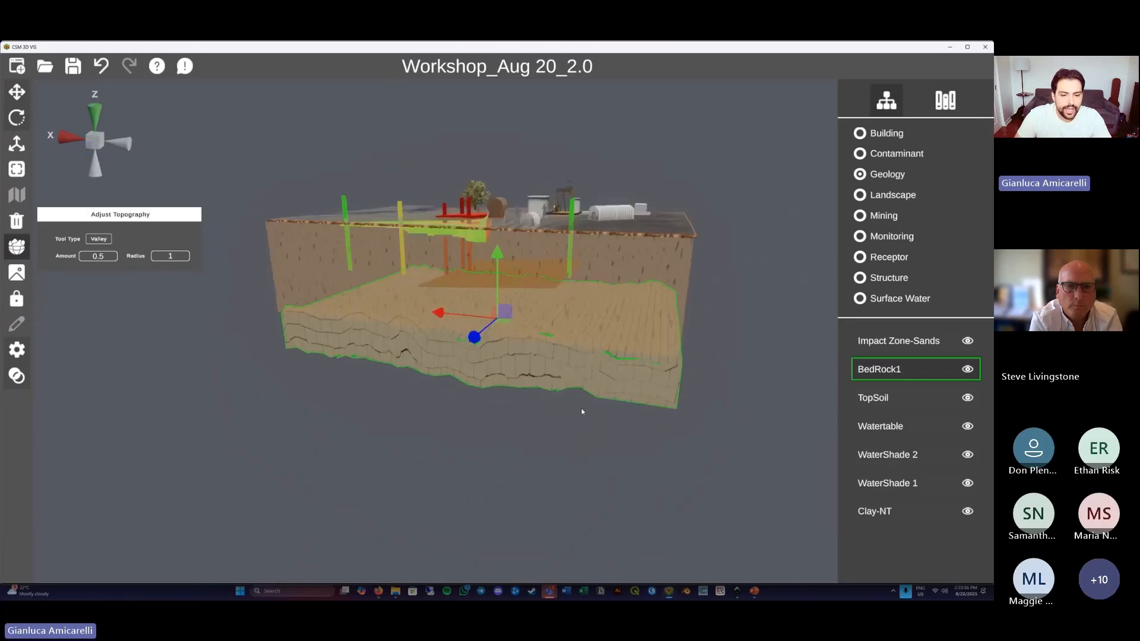
Scale the BedRock1 layer vertically to thicken it, and deselect it to view the whole site.
click(17, 143)
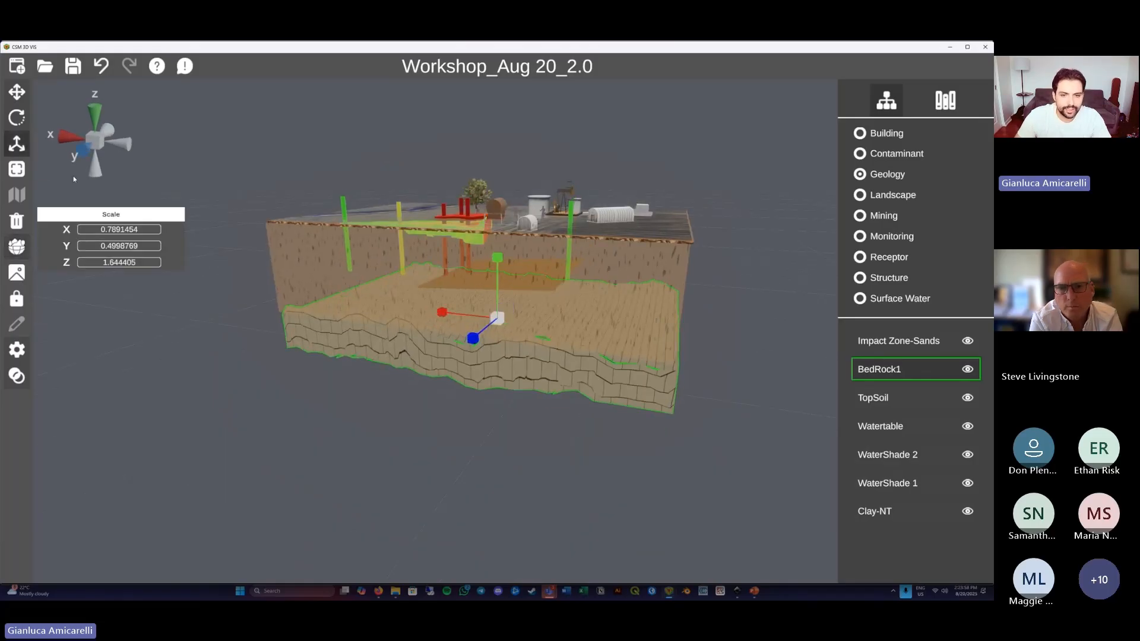
drag(473, 344, 469, 349)
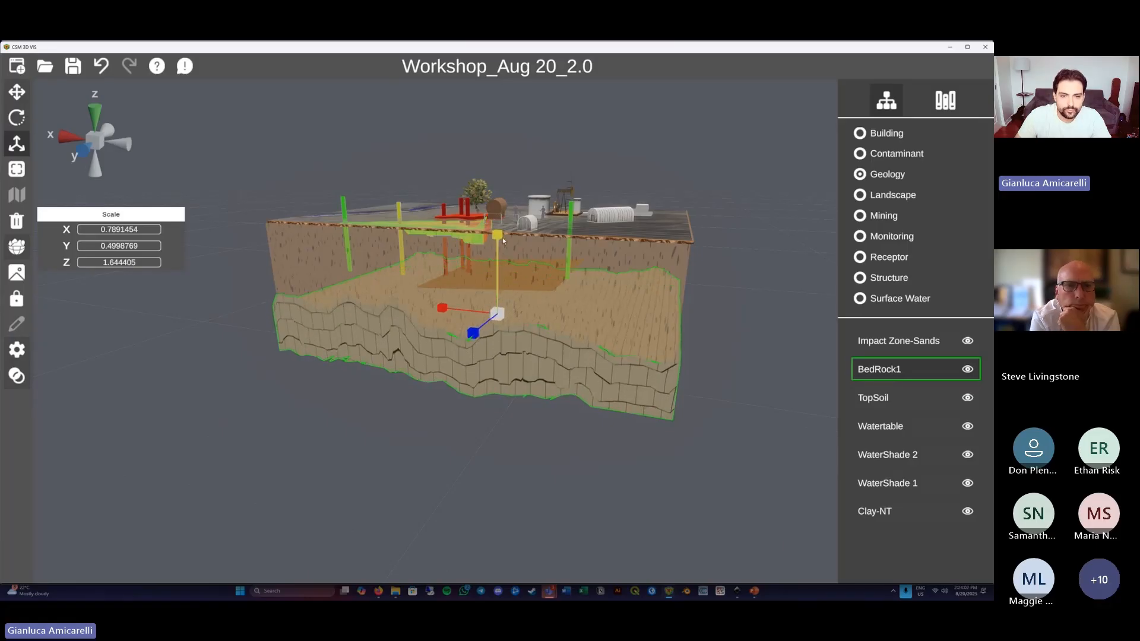
right_drag(496, 261, 269, 227)
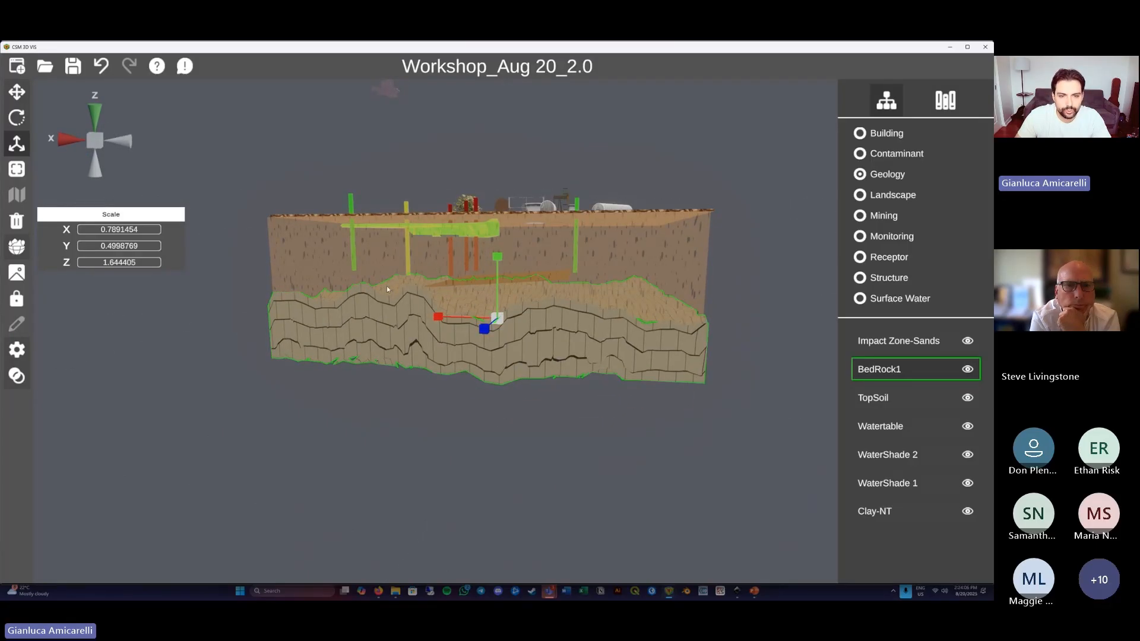
click(444, 307)
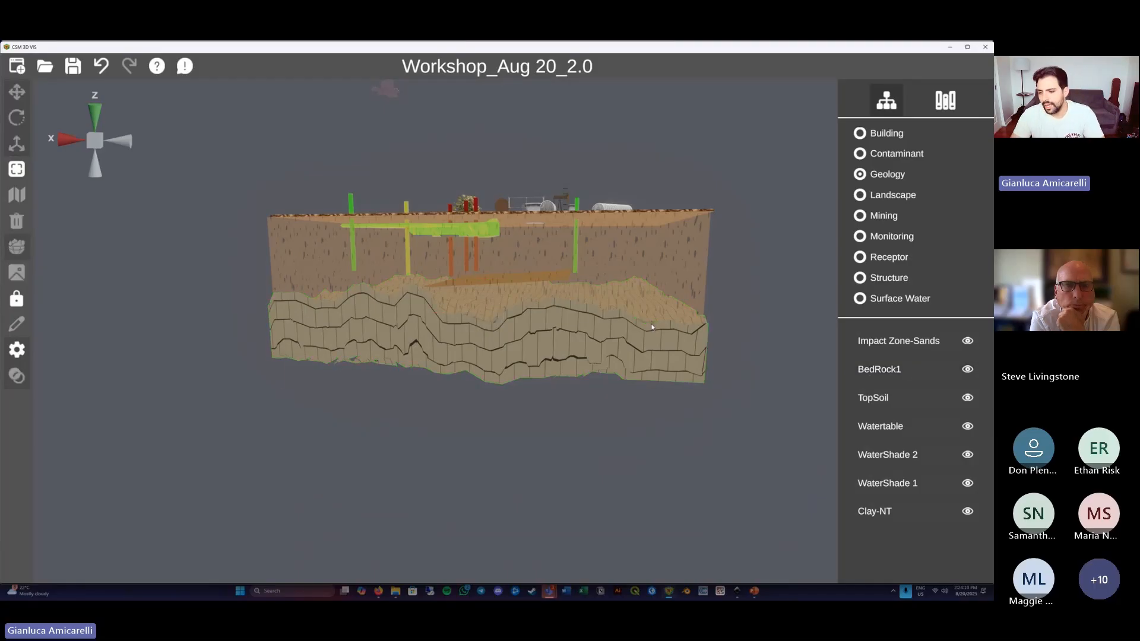
right_drag(653, 325, 604, 395)
scroll(604, 393, up, 3)
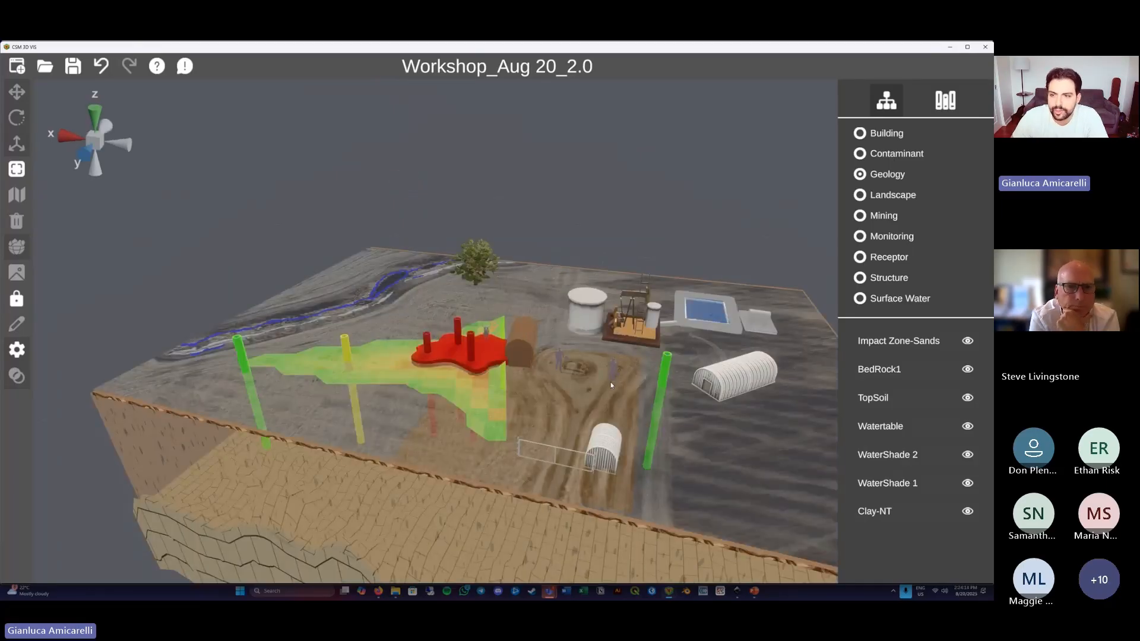
Add a Deer from the Receptor library to the back of the terrain, between the river and the tree.
click(935, 116)
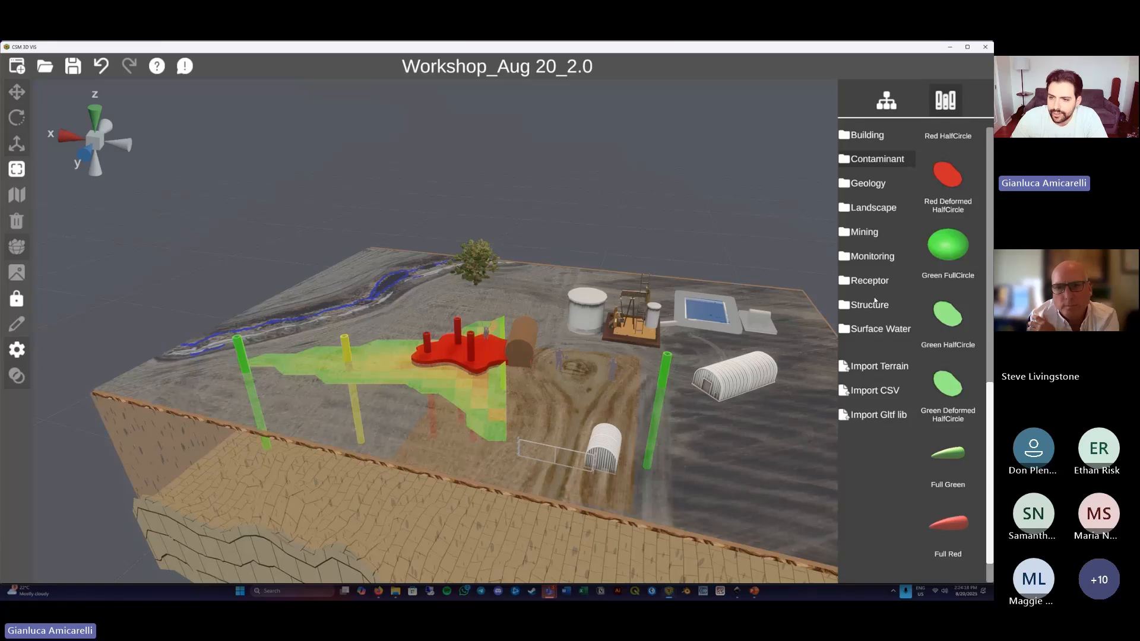
scroll(498, 347, up, 2)
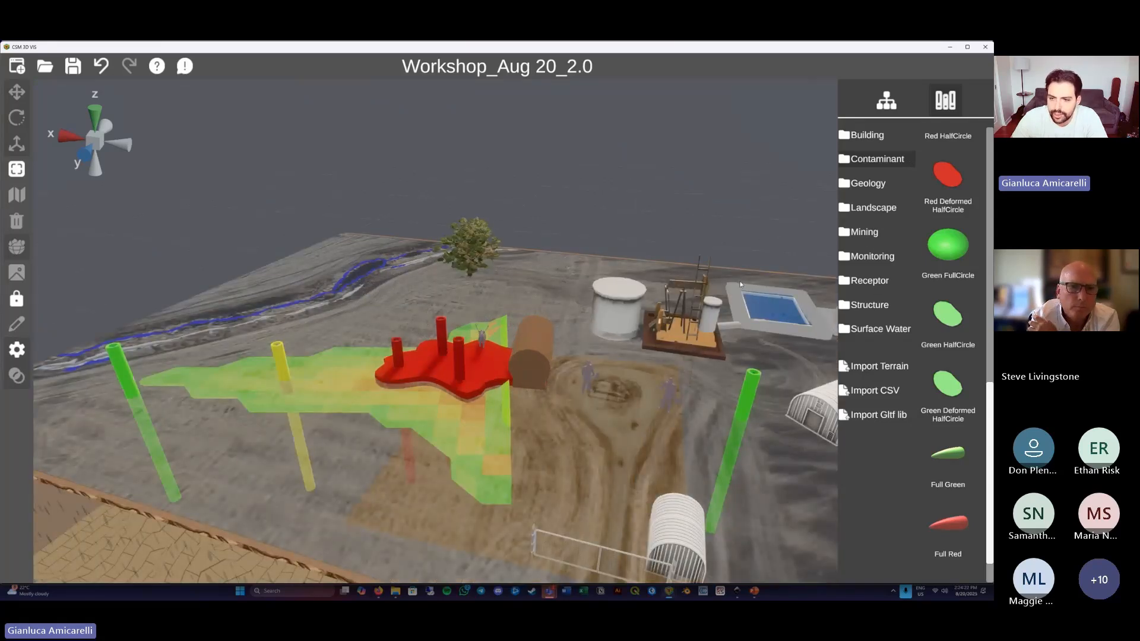
scroll(643, 255, down, 3)
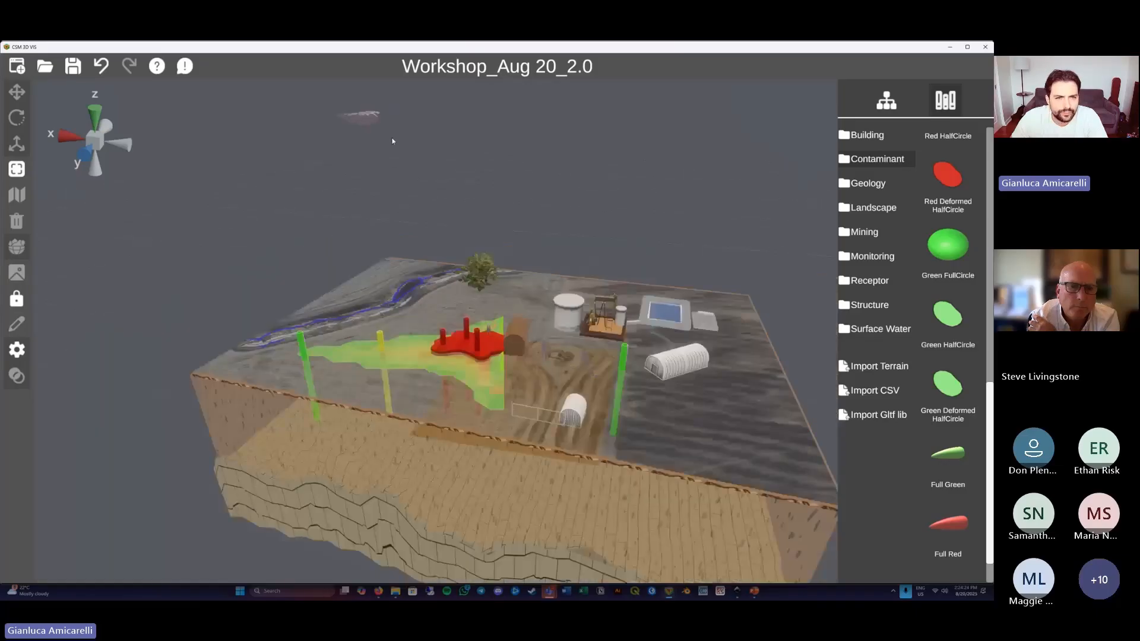
click(870, 281)
scroll(671, 259, up, 3)
scroll(933, 323, down, 1)
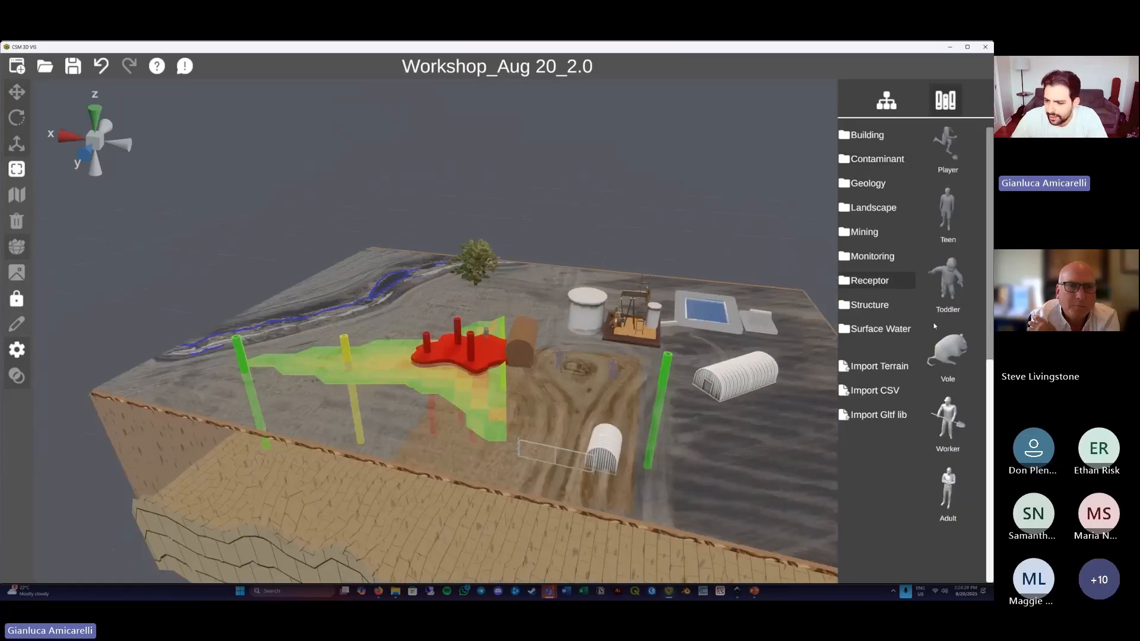
scroll(935, 297, up, 4)
scroll(936, 245, up, 3)
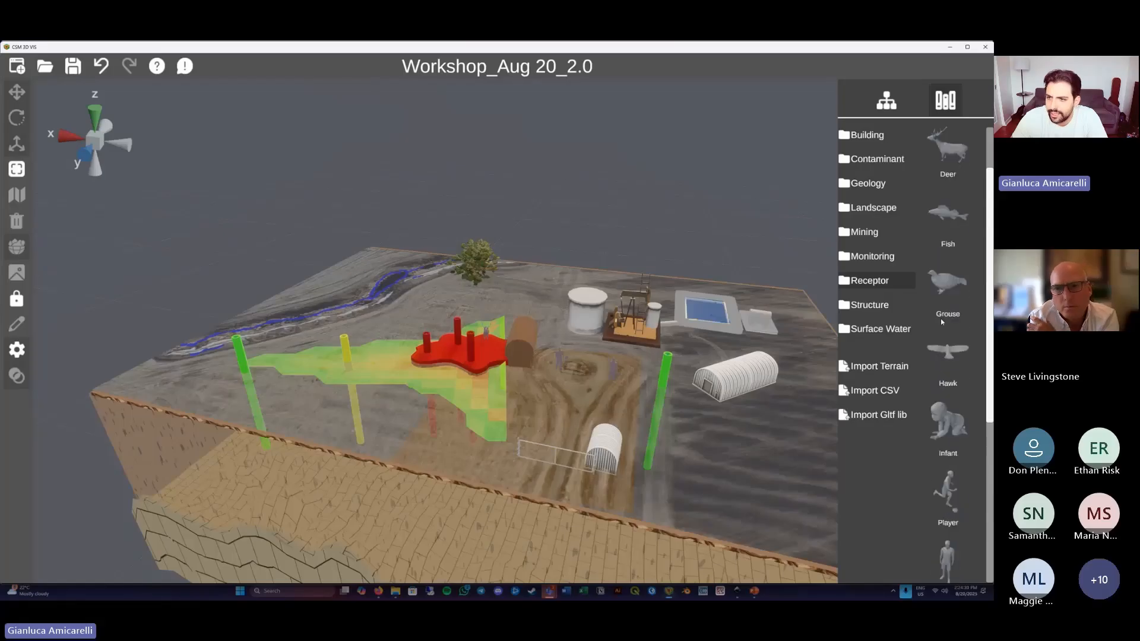
drag(949, 232, 416, 273)
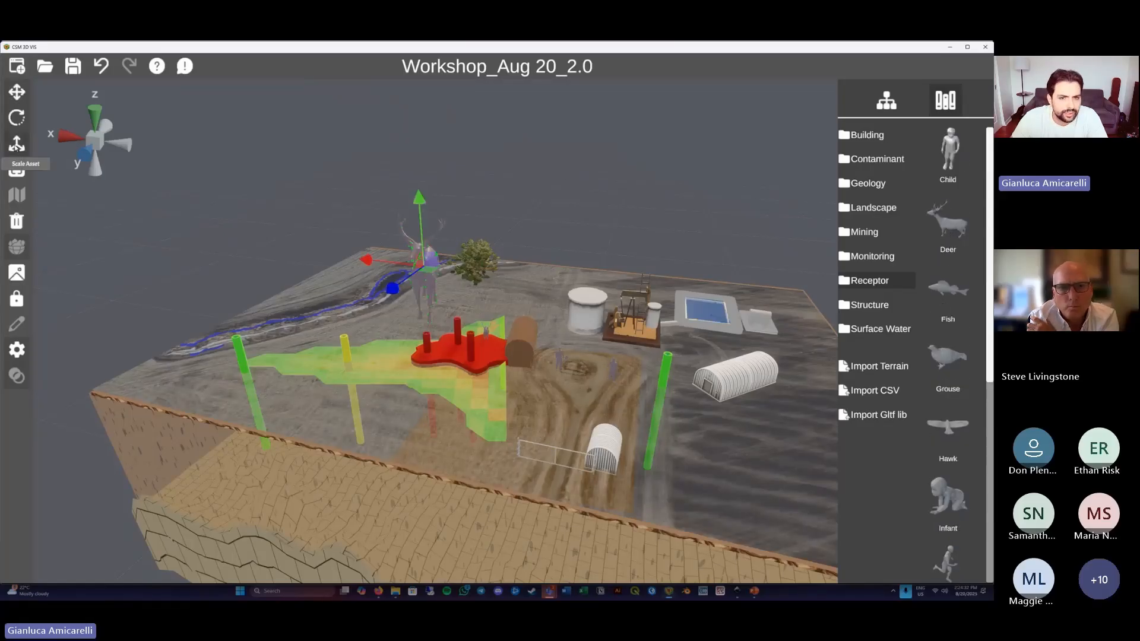
Scale the deer down uniformly to about 0.33 and adjust its position on the ground beside the river.
click(17, 143)
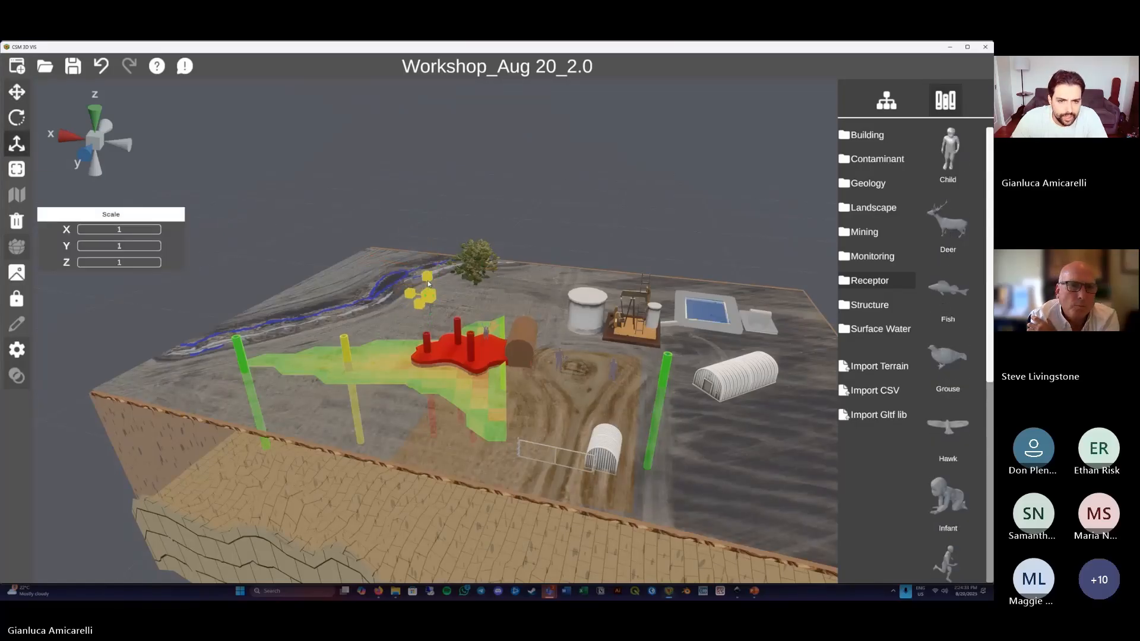
click(17, 93)
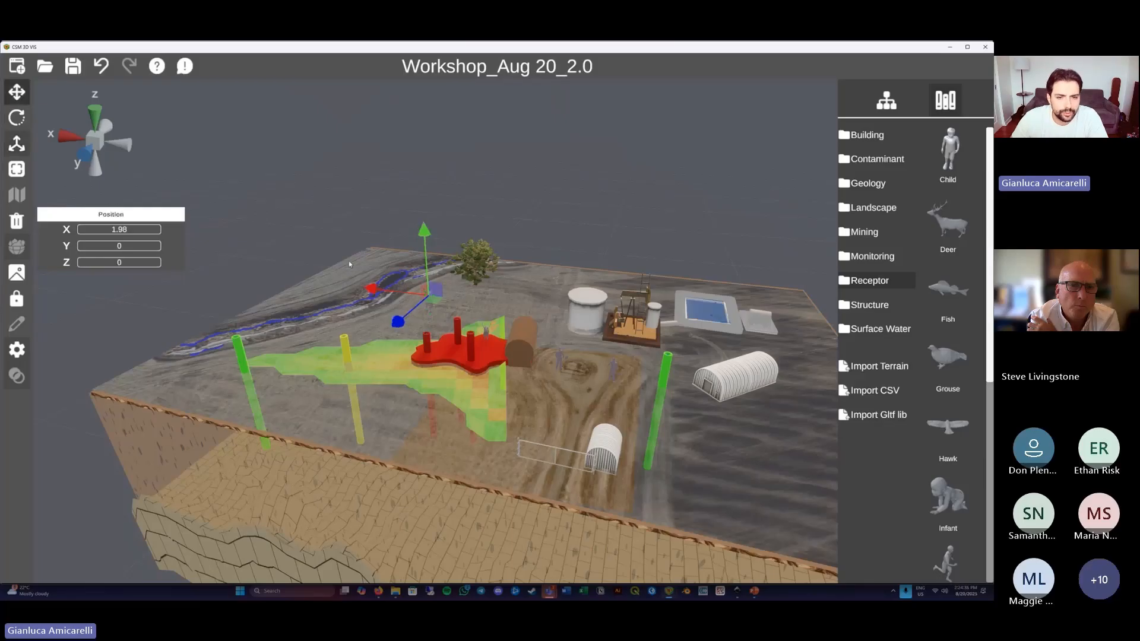
drag(434, 301, 433, 297)
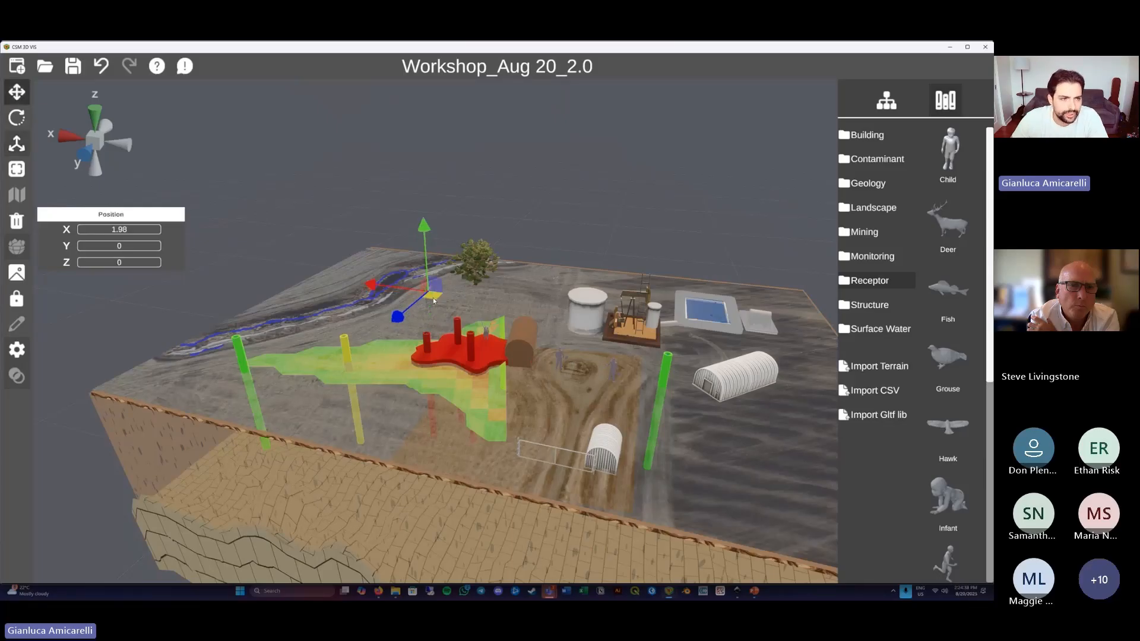
click(17, 144)
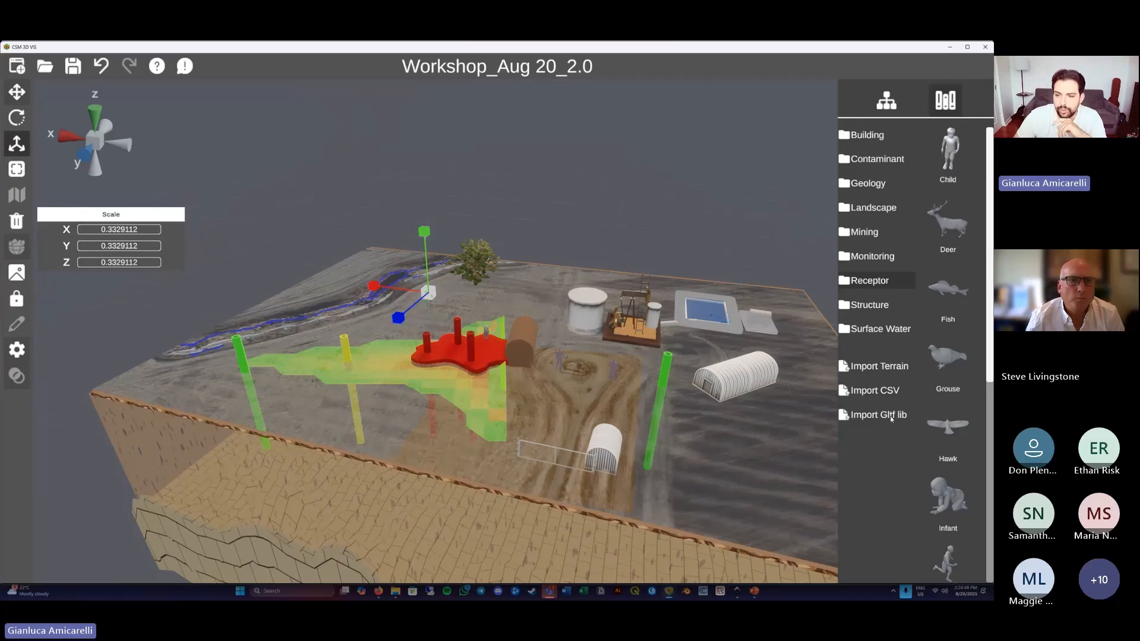
Import the Models folder as a glTF library and open its Receptors category.
click(891, 418)
click(359, 248)
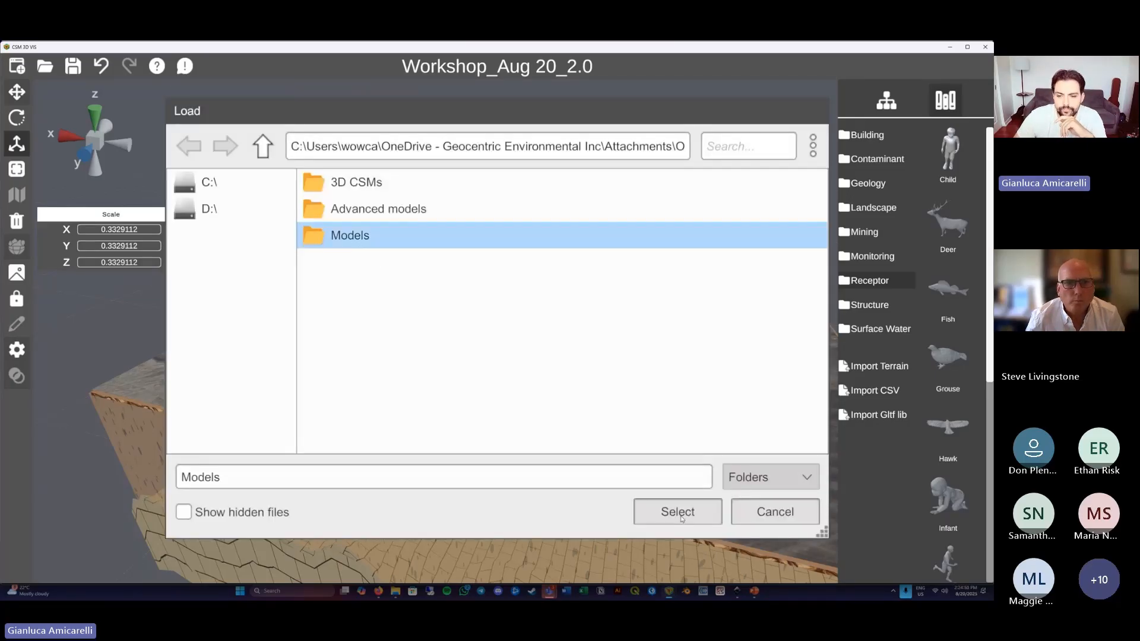
click(678, 512)
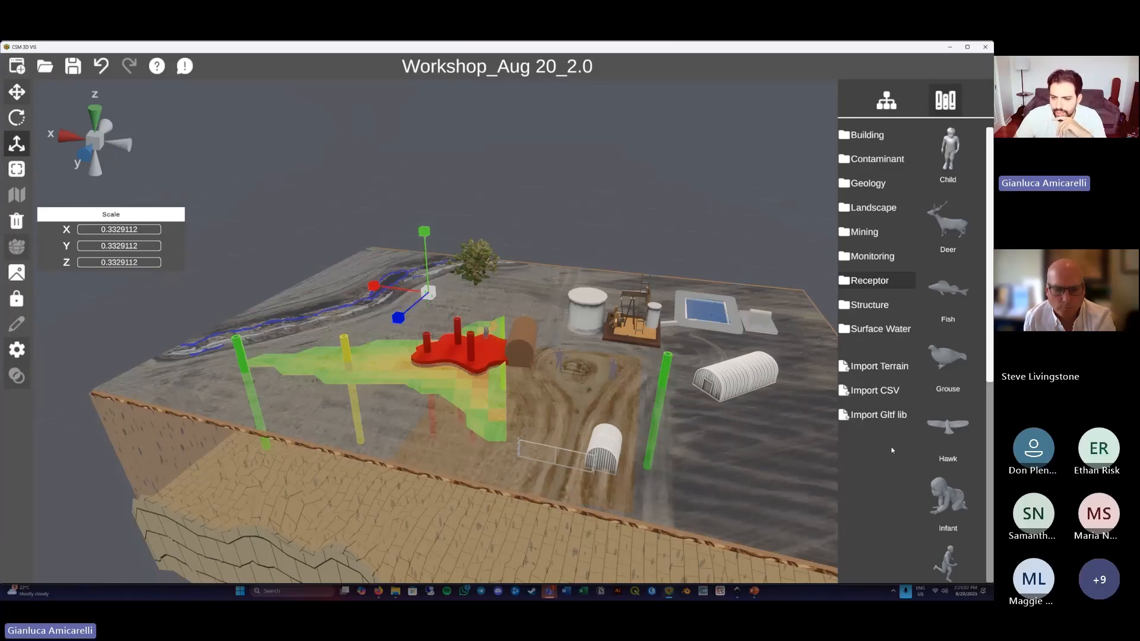
click(876, 496)
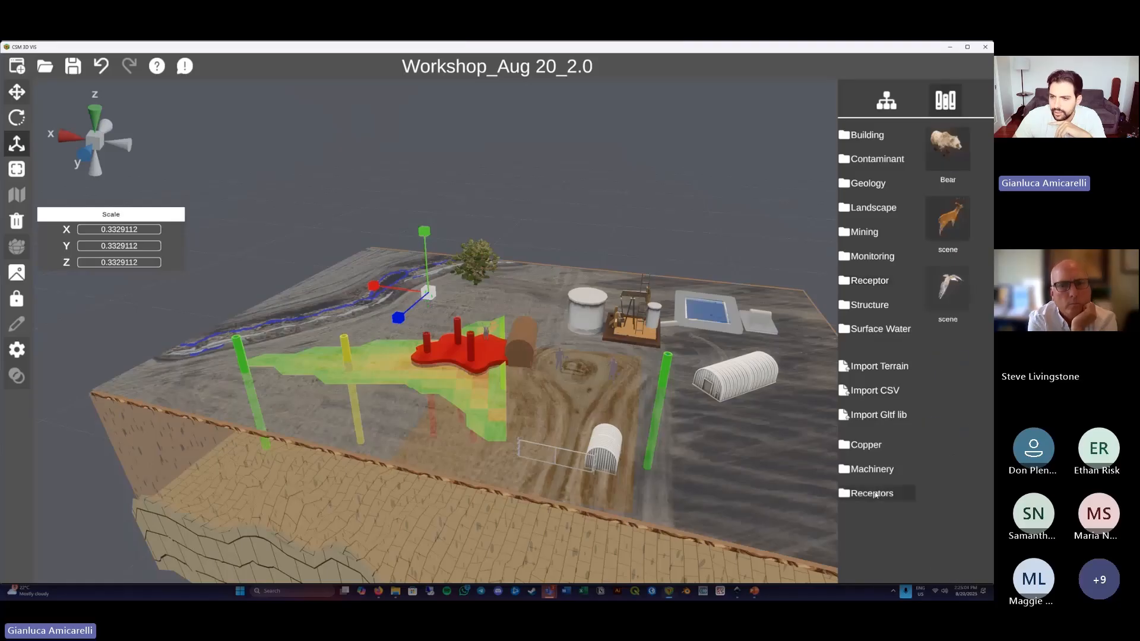
Add the deer model from the imported Receptors library, scale it down and place it on the ground between the river and the plume.
click(949, 219)
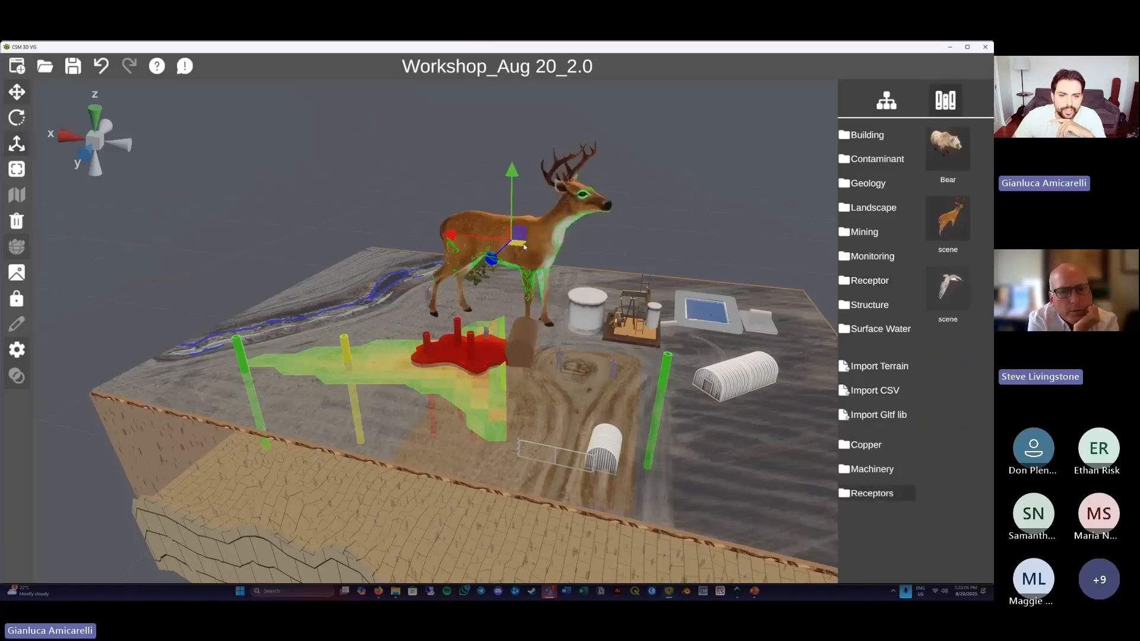
drag(518, 242, 417, 262)
click(17, 145)
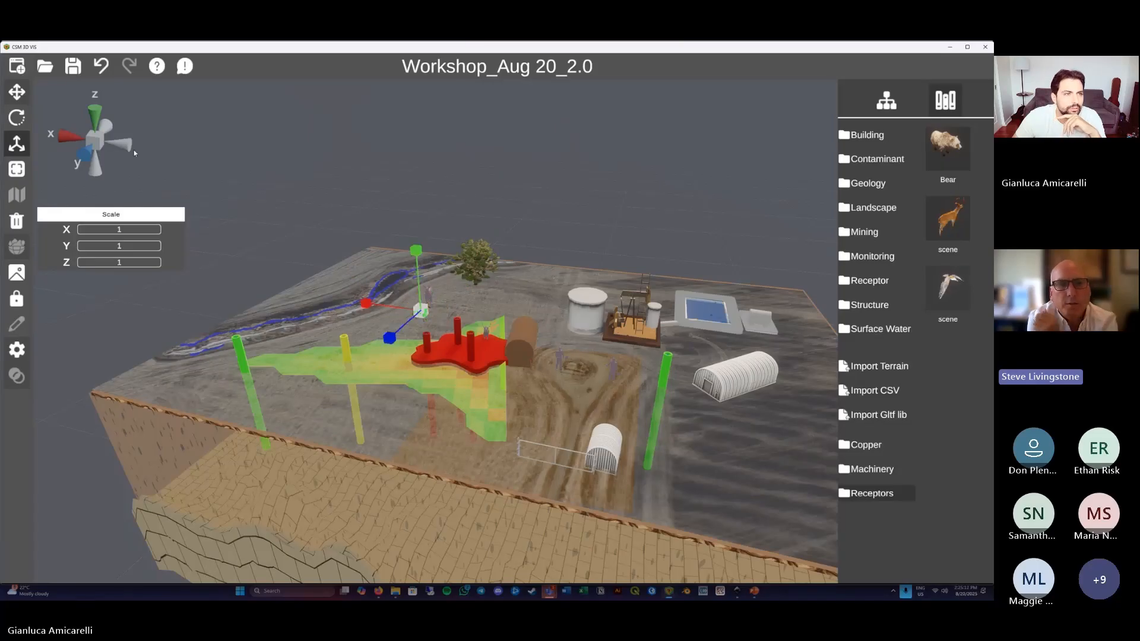
click(17, 92)
drag(423, 314, 385, 320)
click(17, 93)
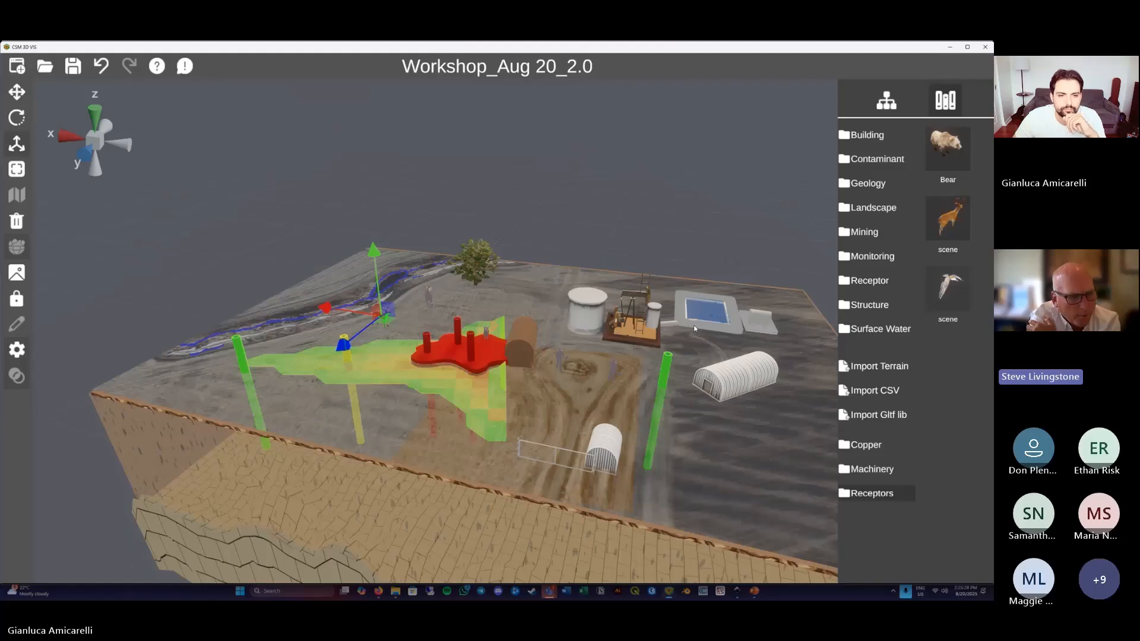
Add the Bear from the imported Receptors library, scale it down behind the red spill, and deselect it after opening the Machinery category.
middle_drag(454, 348, 611, 357)
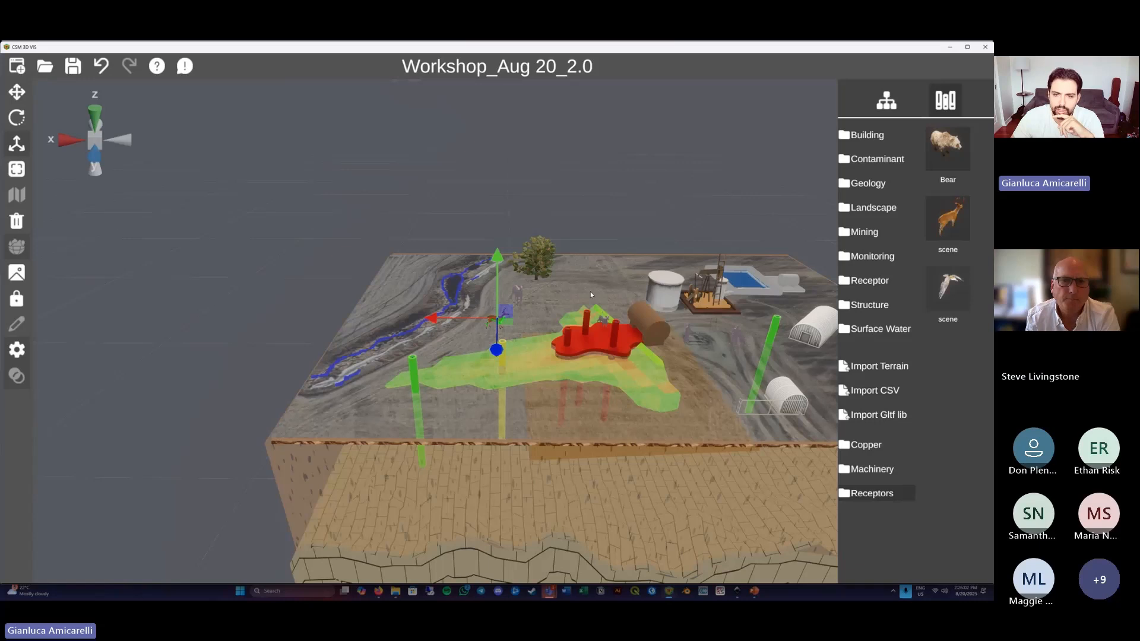
middle_drag(591, 292, 583, 294)
click(947, 159)
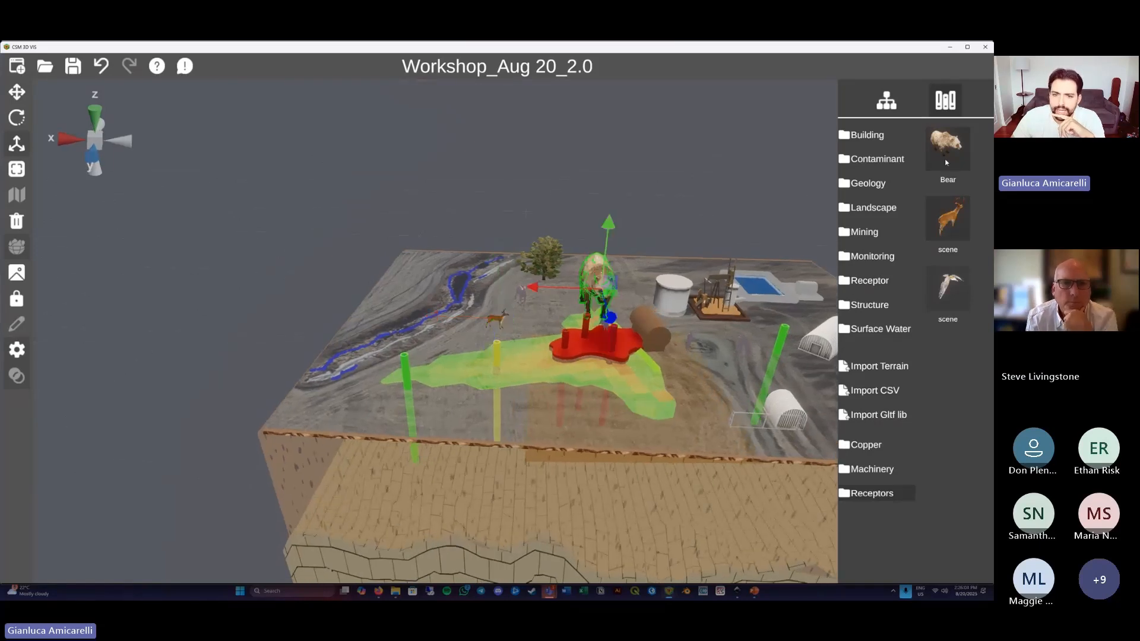
drag(610, 293, 542, 304)
click(17, 143)
click(887, 473)
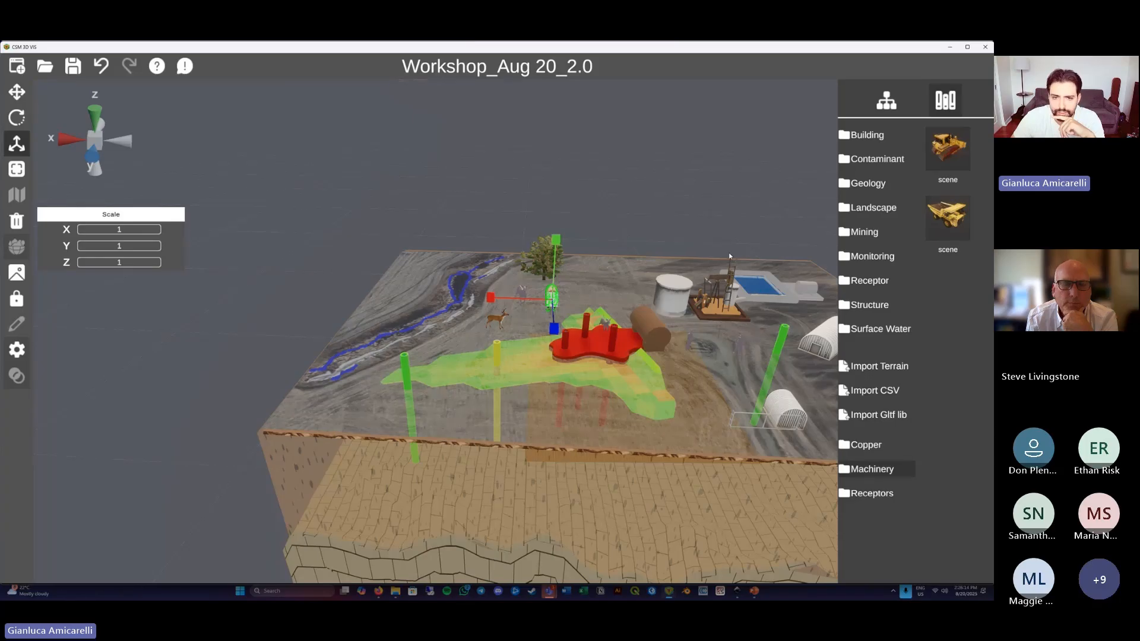
middle_drag(730, 255, 676, 263)
click(698, 269)
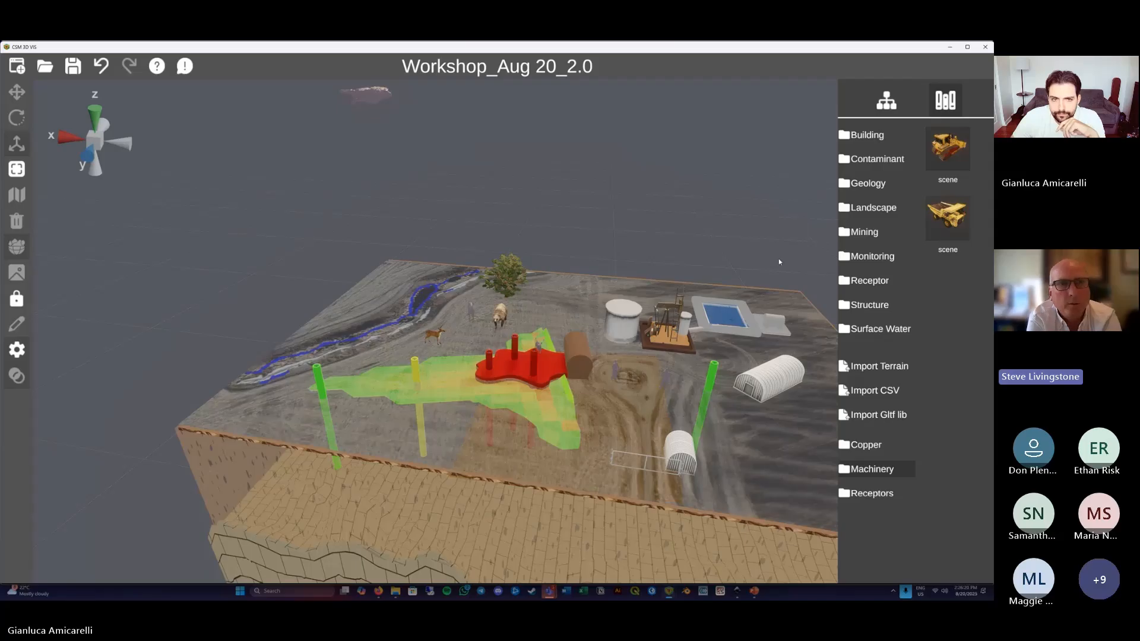
Add the bird model from the imported Receptors library in the air above the site.
click(871, 493)
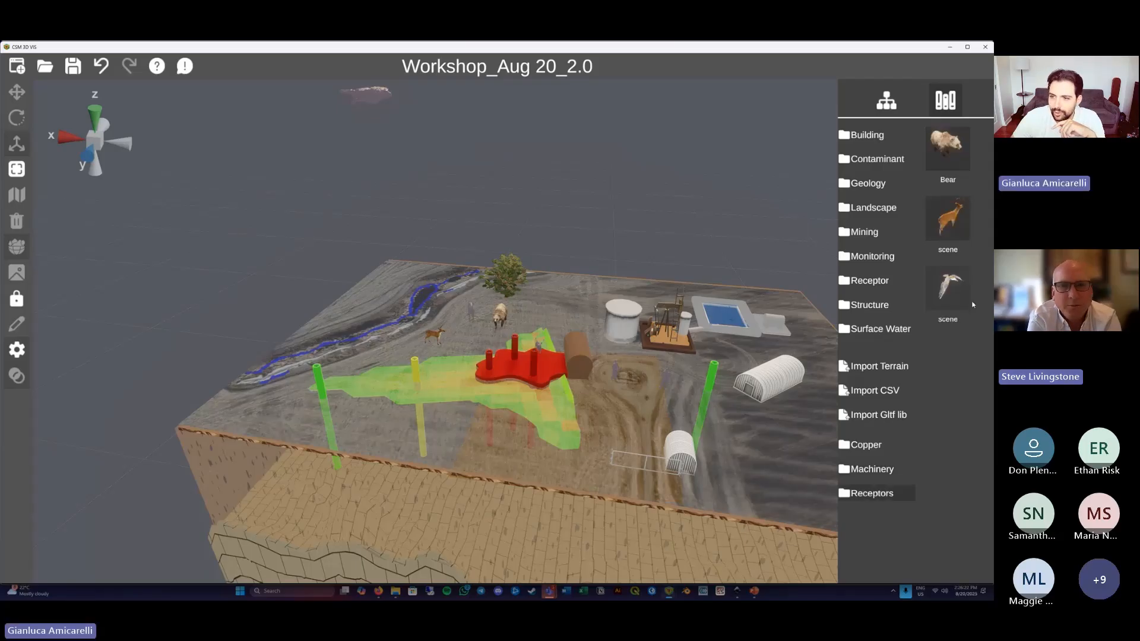
drag(952, 292, 754, 276)
key(f)
scroll(590, 304, down, 3)
middle_drag(660, 292, 596, 314)
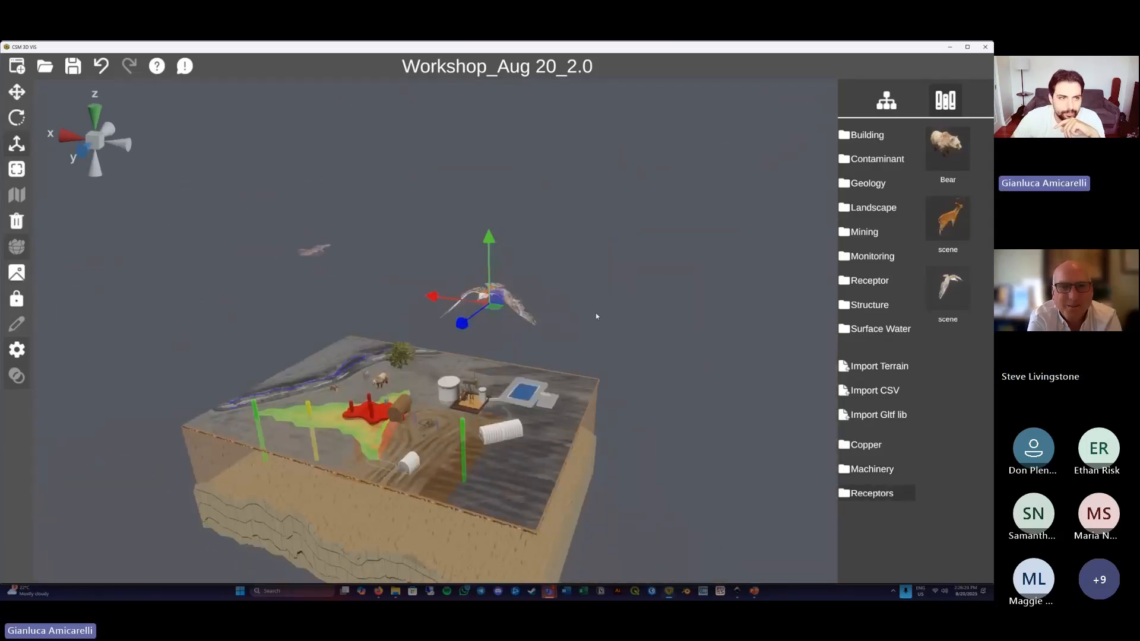
Set the bird's scale to 0.5 in X, Y and Z.
click(16, 143)
click(118, 229)
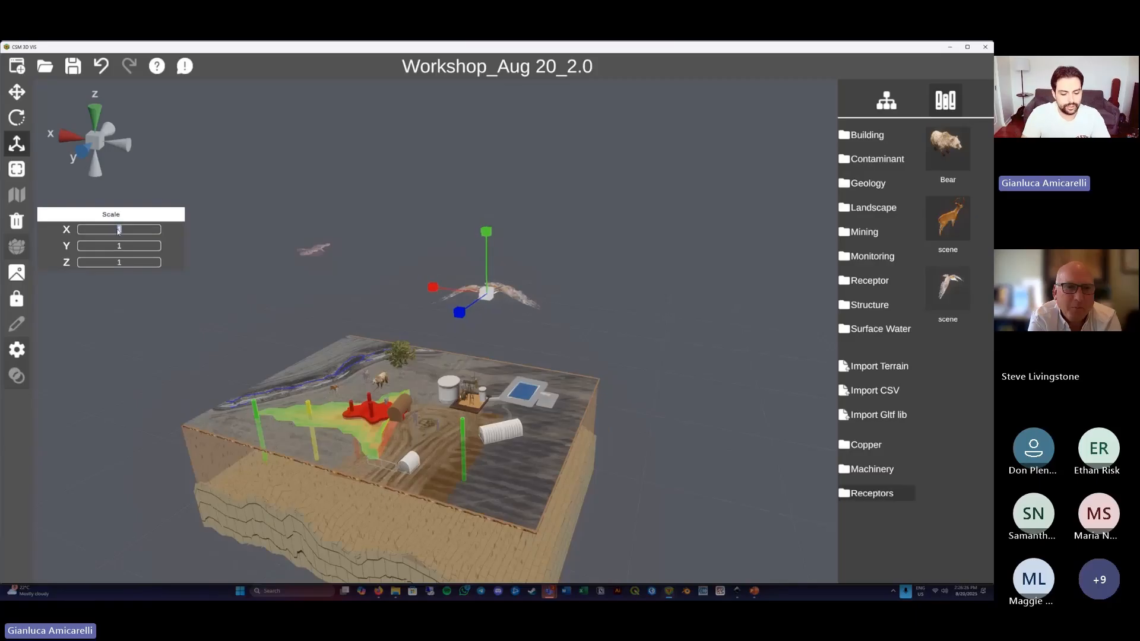
text(0.5)
click(119, 246)
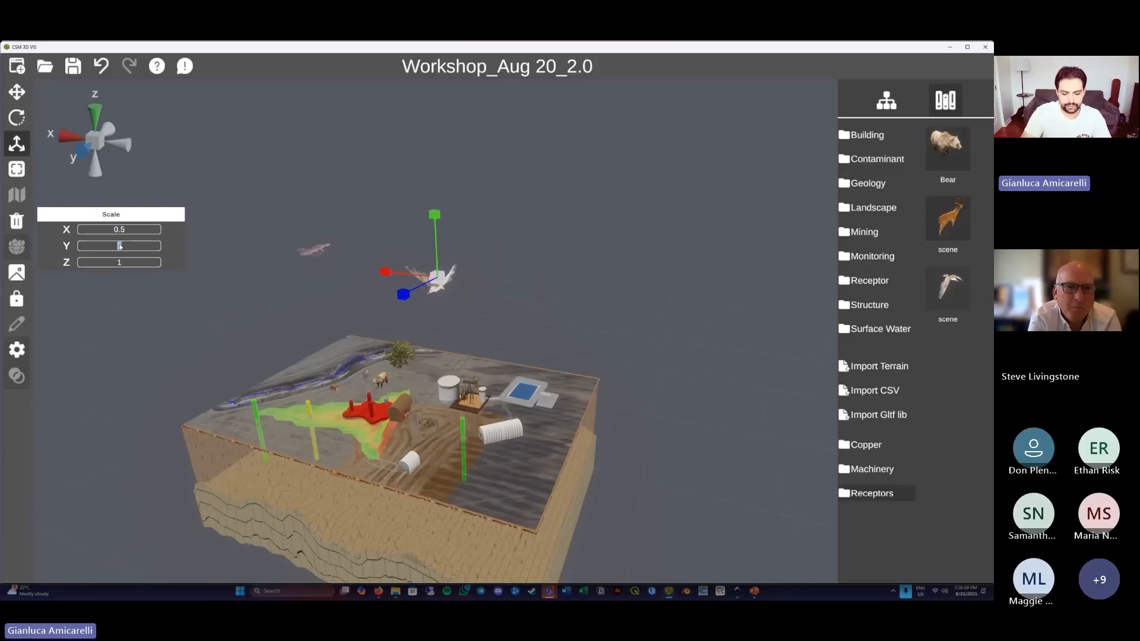
text(0.5)
click(120, 261)
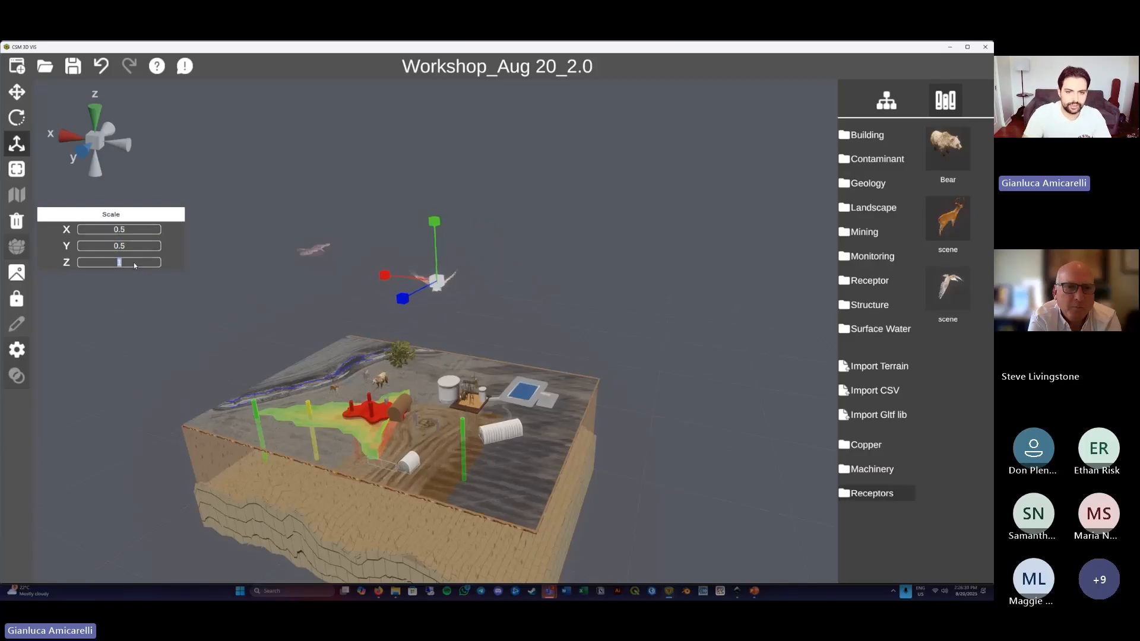
text(0.5)
Move the scaled bird into the air above the back of the terrain and deselect it.
click(17, 92)
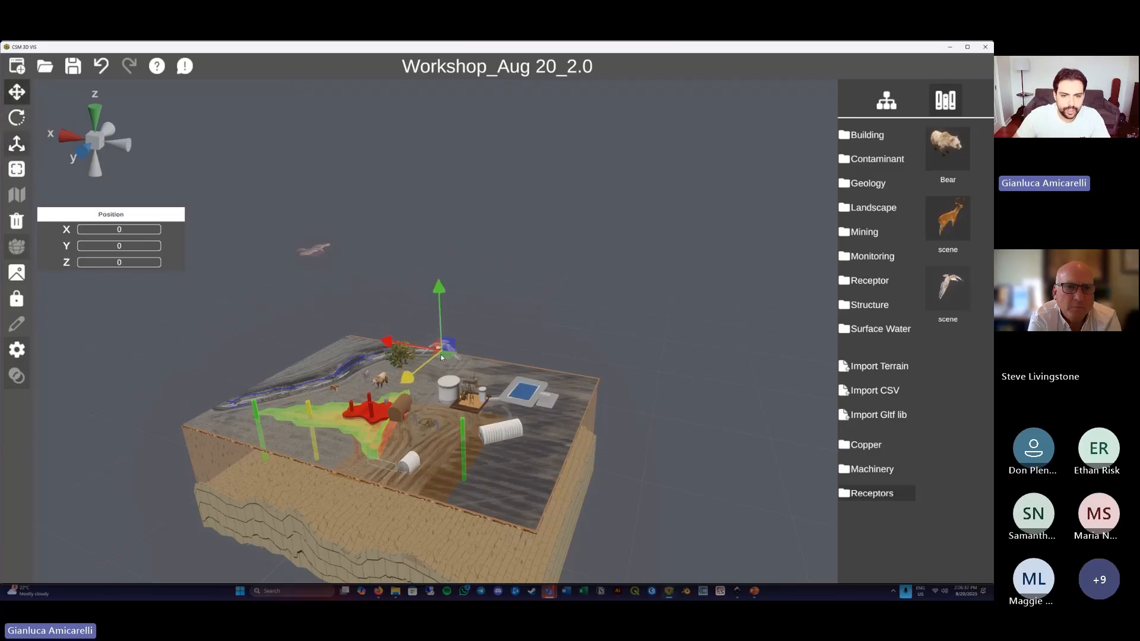
drag(440, 354, 499, 309)
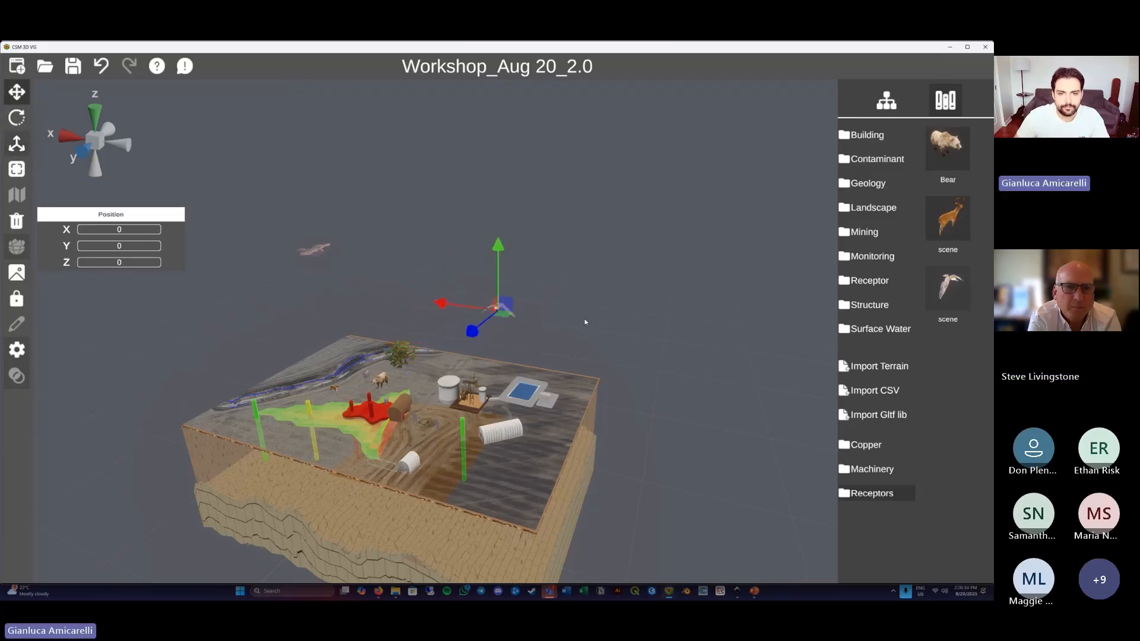
click(639, 308)
mouse_move(639, 308)
middle_down()
mouse_move(559, 357)
mouse_move(526, 329)
mouse_move(637, 312)
mouse_move(622, 323)
middle_up()
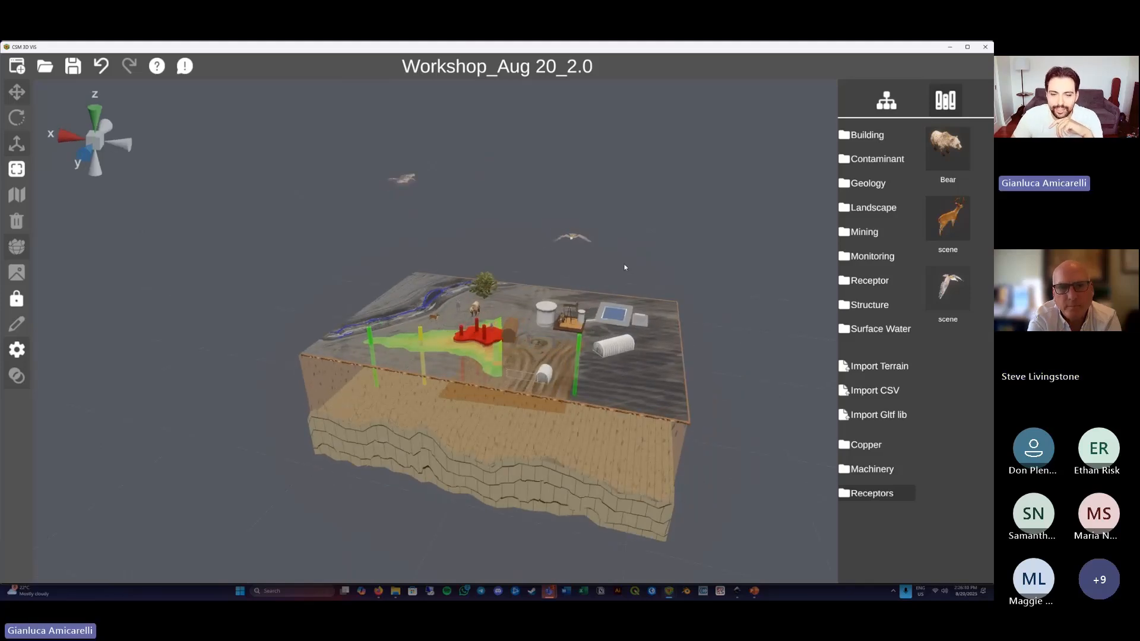
middle_drag(624, 267, 698, 318)
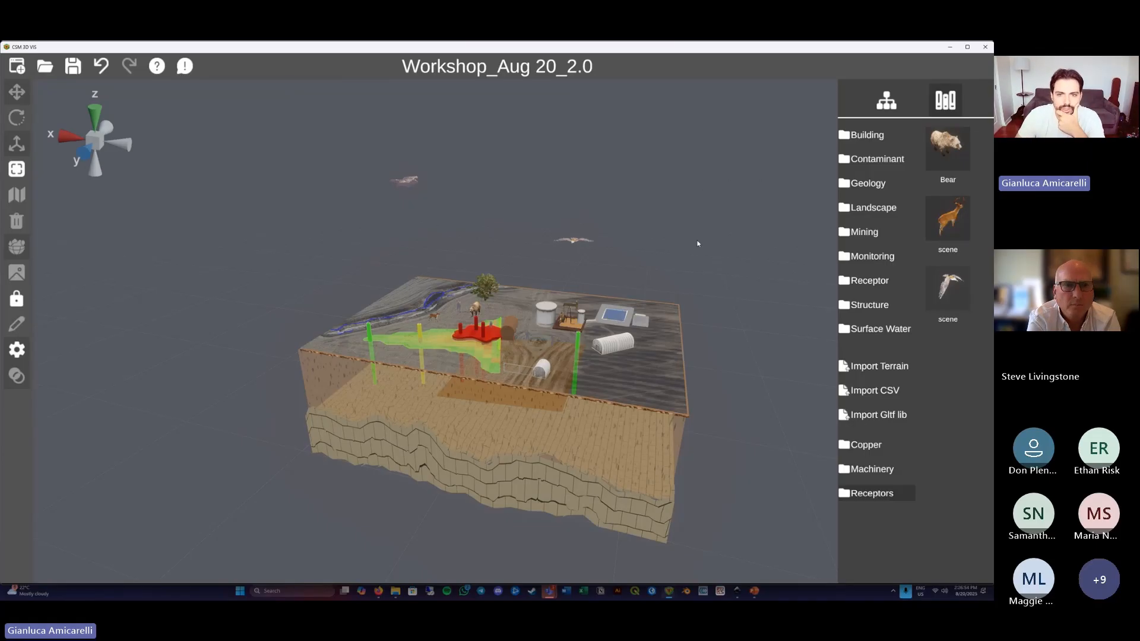
middle_drag(707, 249, 708, 251)
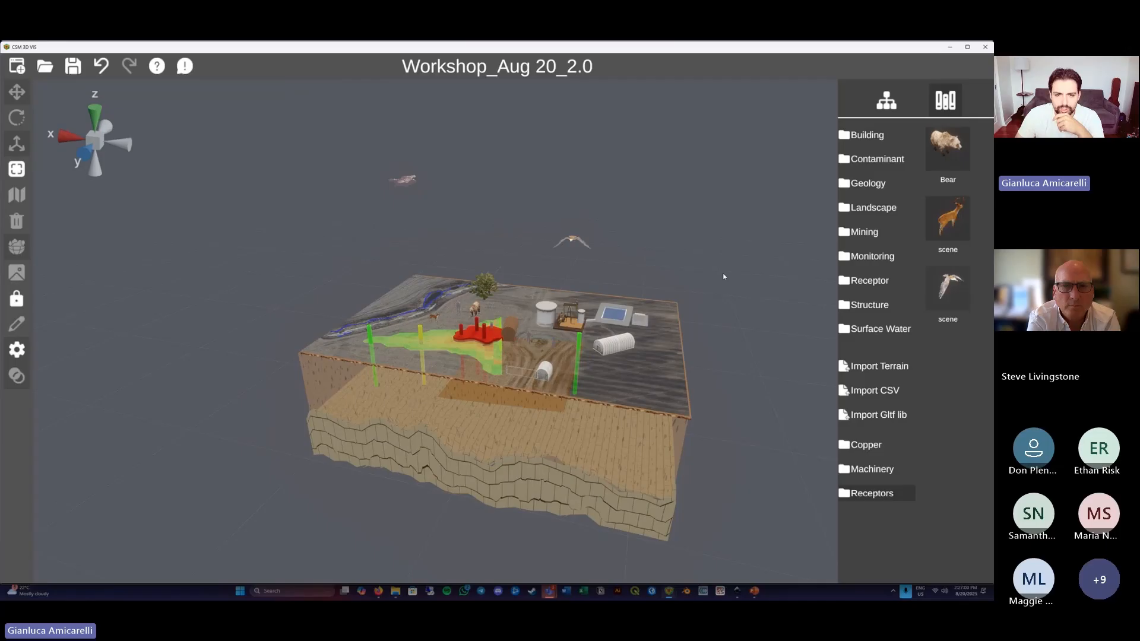
middle_drag(723, 277, 728, 282)
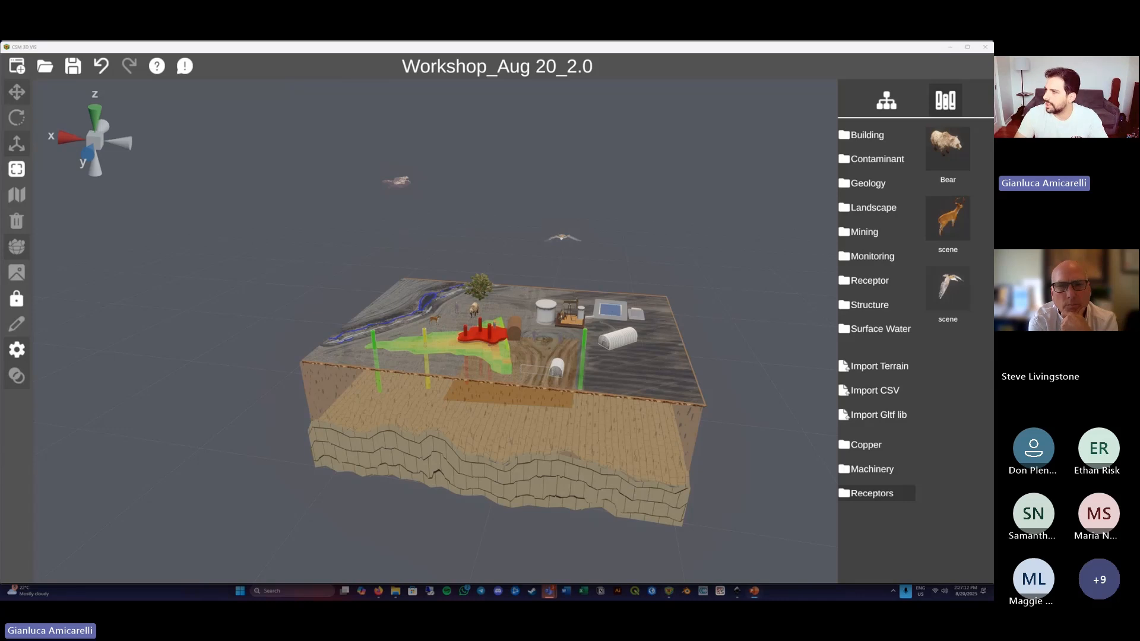
Switch to the PowerPoint presentation and briefly run the slide show from slide 7 on next generation CSMs.
drag(1139, 256, 602, 43)
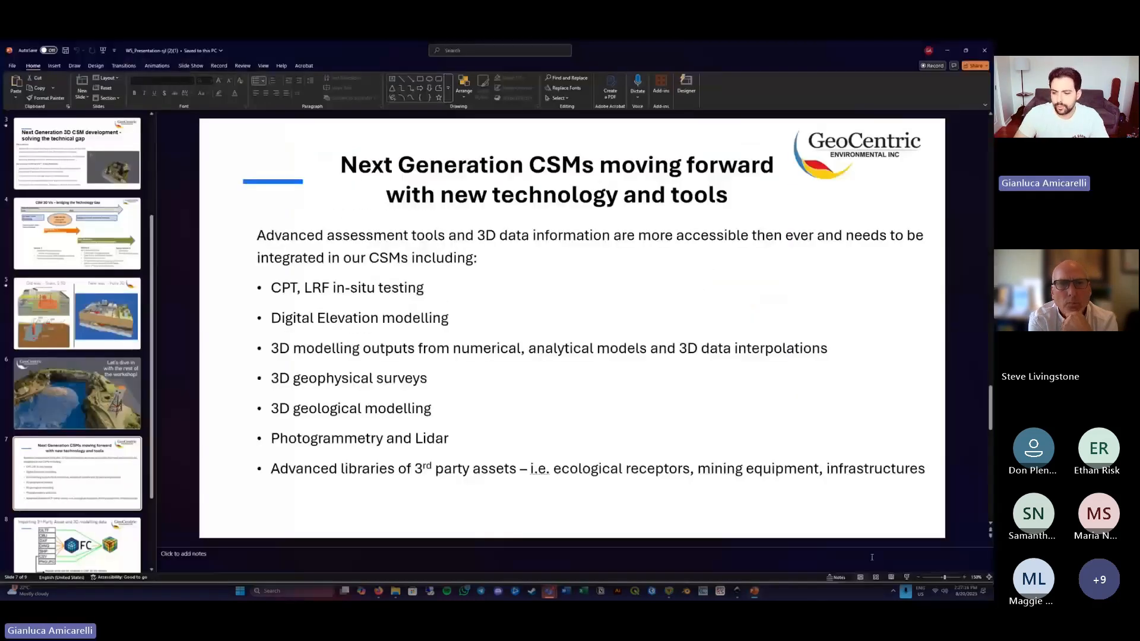
click(906, 579)
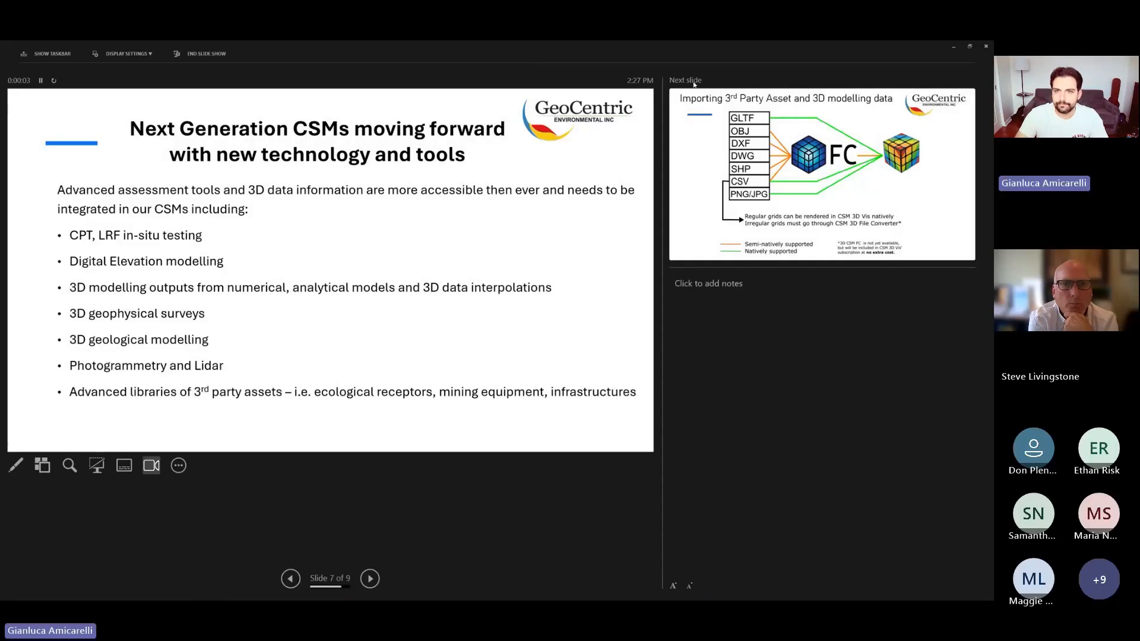
key(Escape)
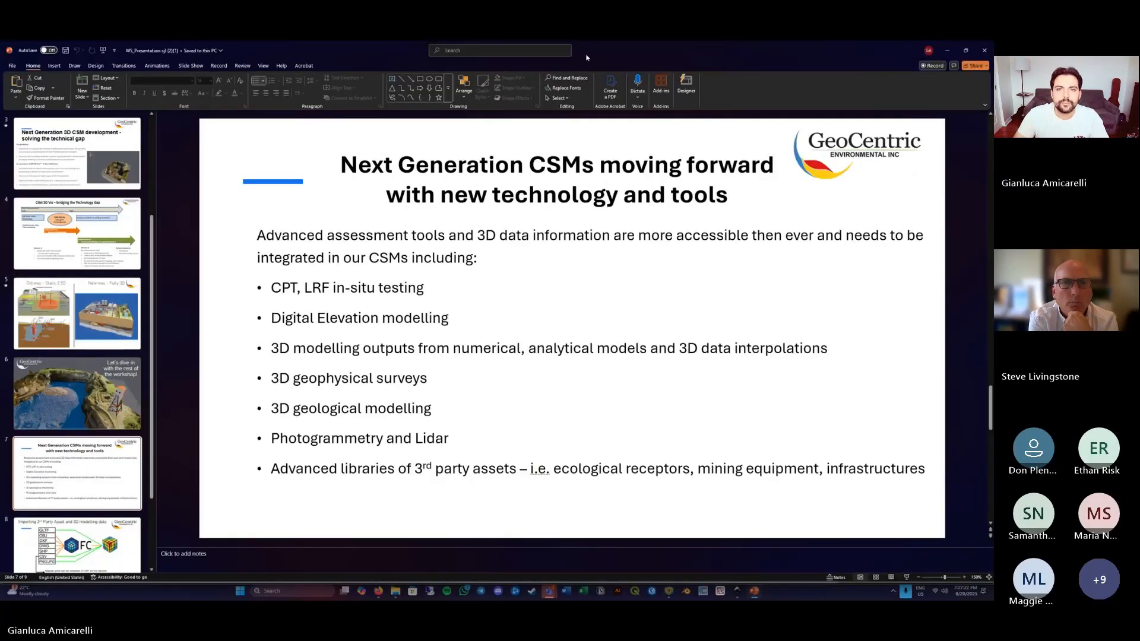
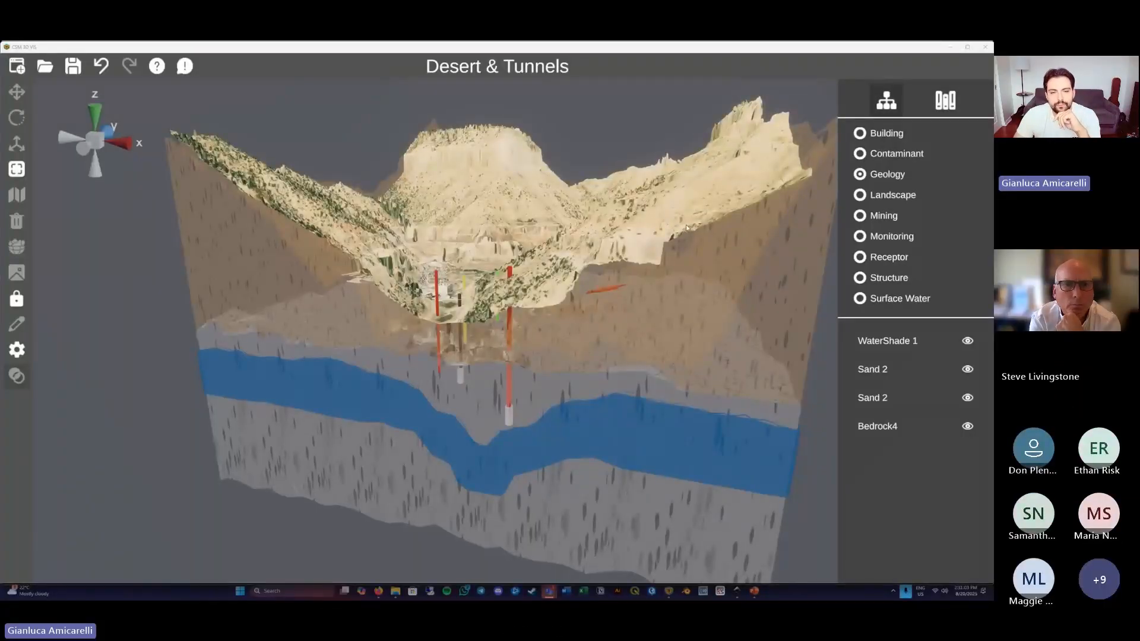
Raise the opacity of the upper Sand 2 geology layer to nearly full in the Desert & Tunnels model, and deselect it.
middle_drag(693, 253, 689, 275)
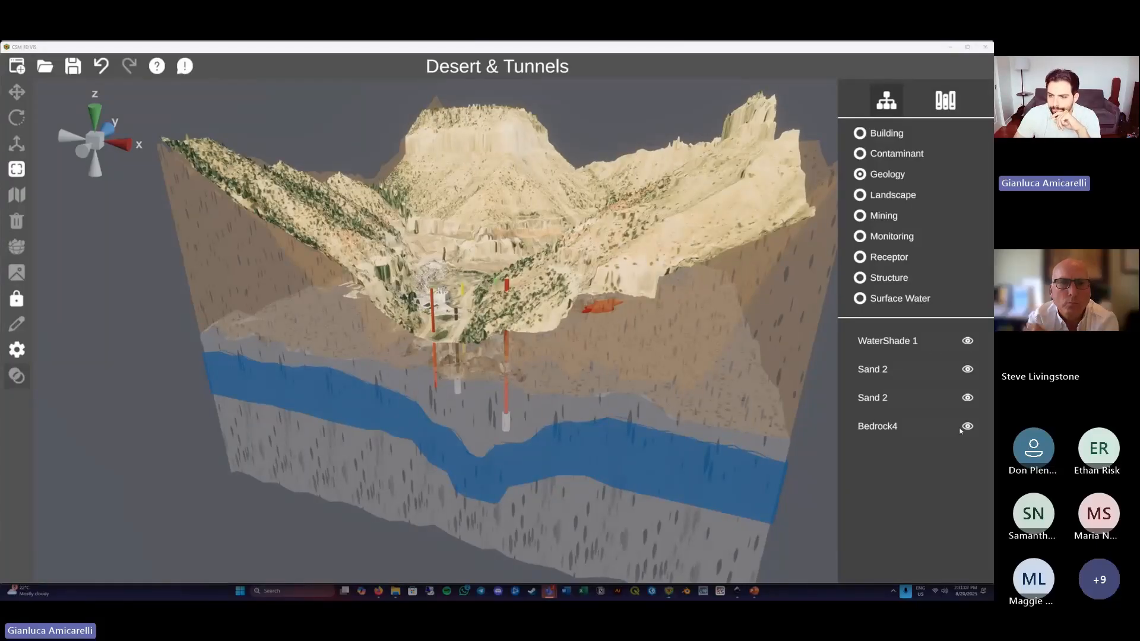
click(921, 370)
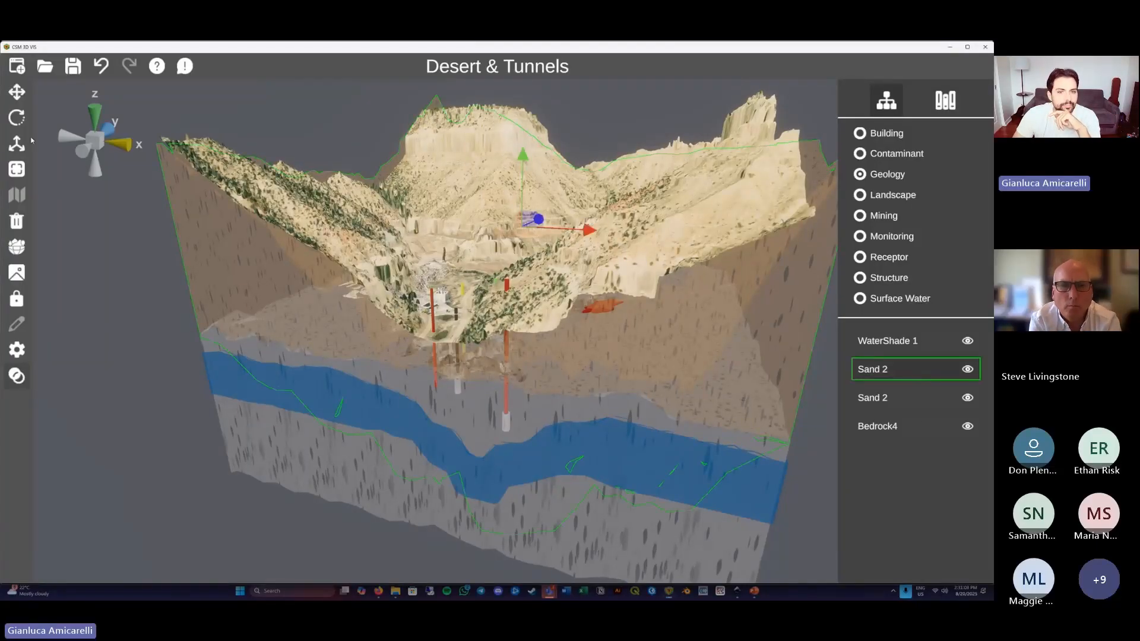
click(17, 375)
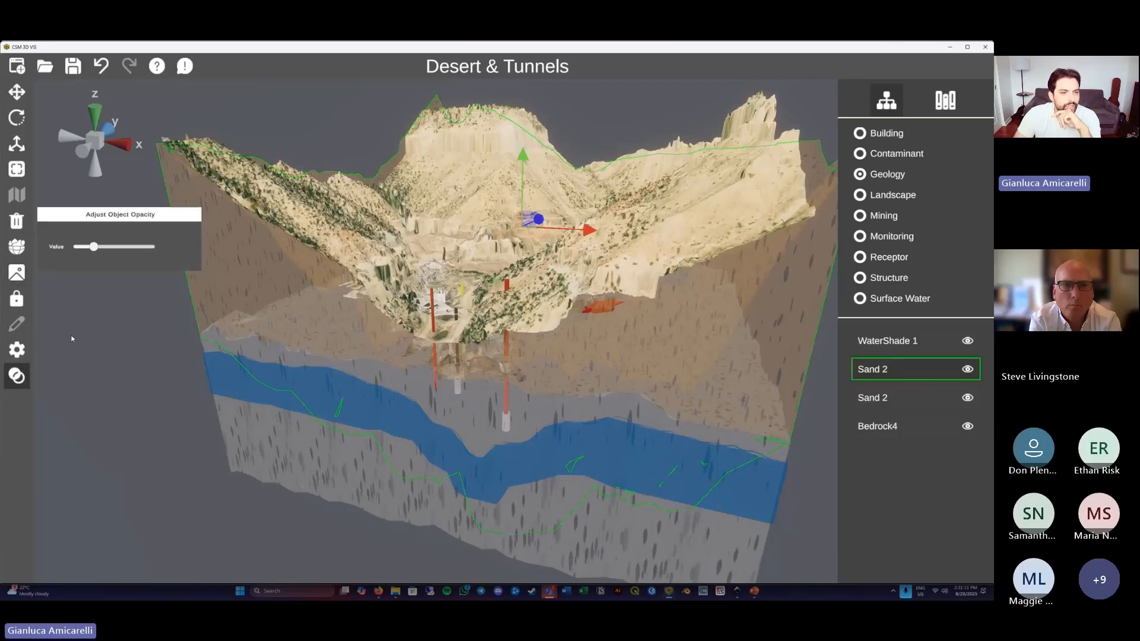
drag(98, 247, 150, 246)
middle_drag(358, 242, 376, 258)
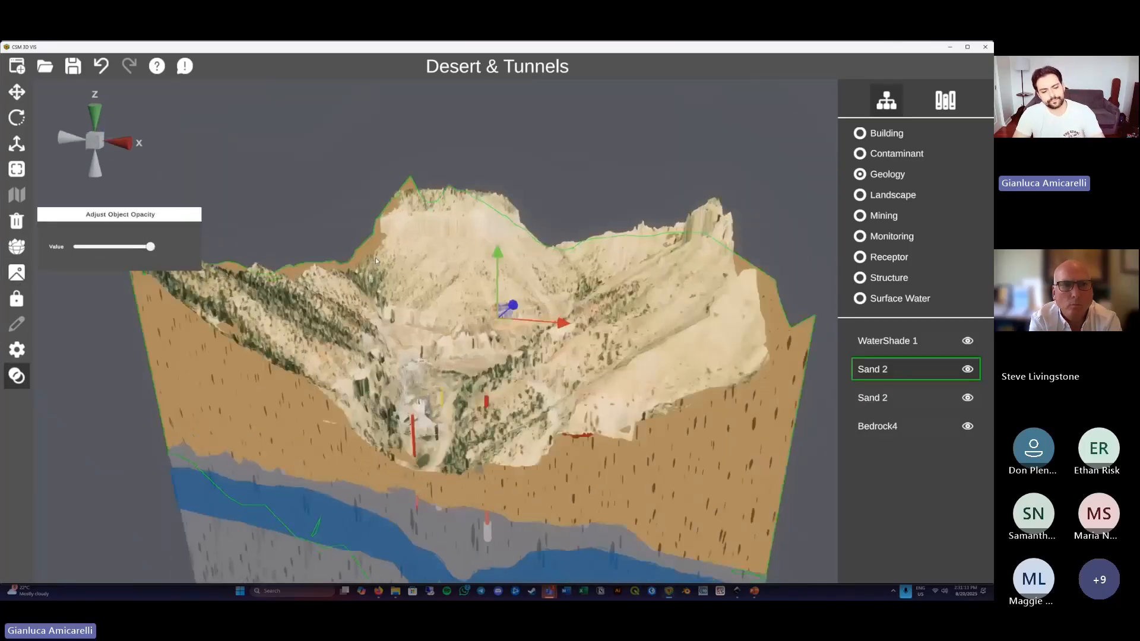
click(375, 259)
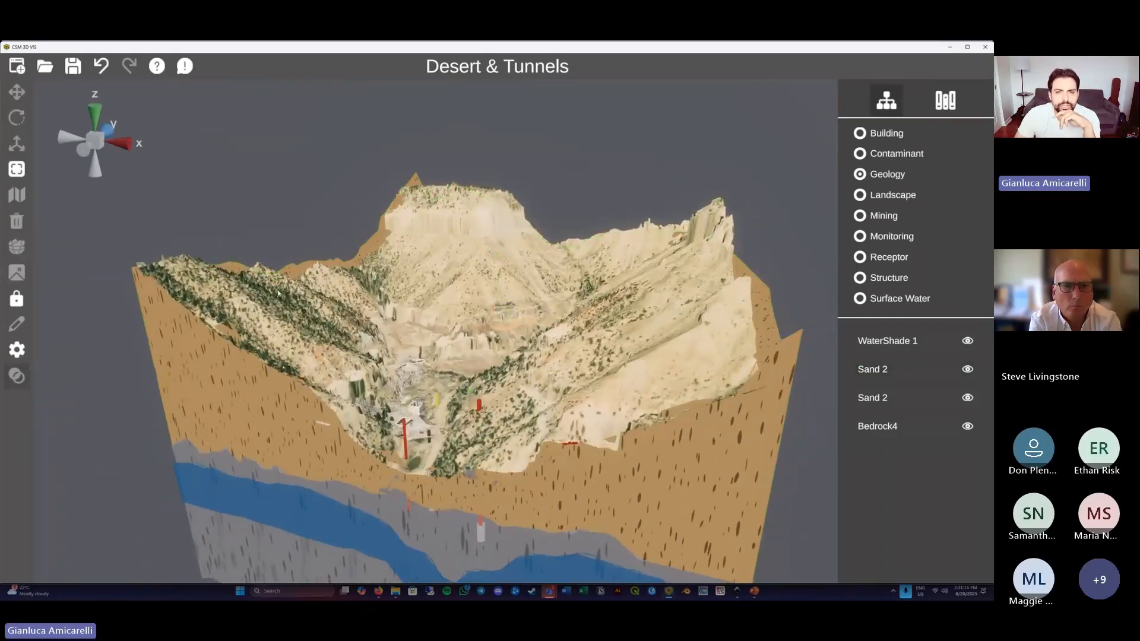
Examine the Desert & Tunnels model's terrain surface and geology layers from several angles and distances.
right_drag(327, 332, 312, 344)
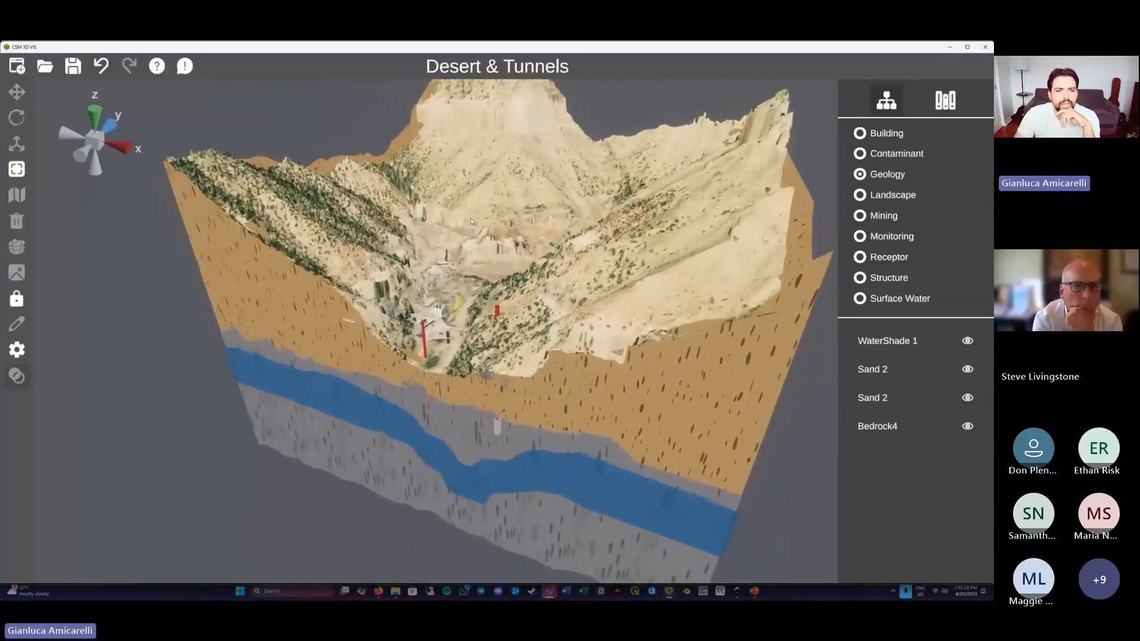
right_drag(588, 231, 443, 227)
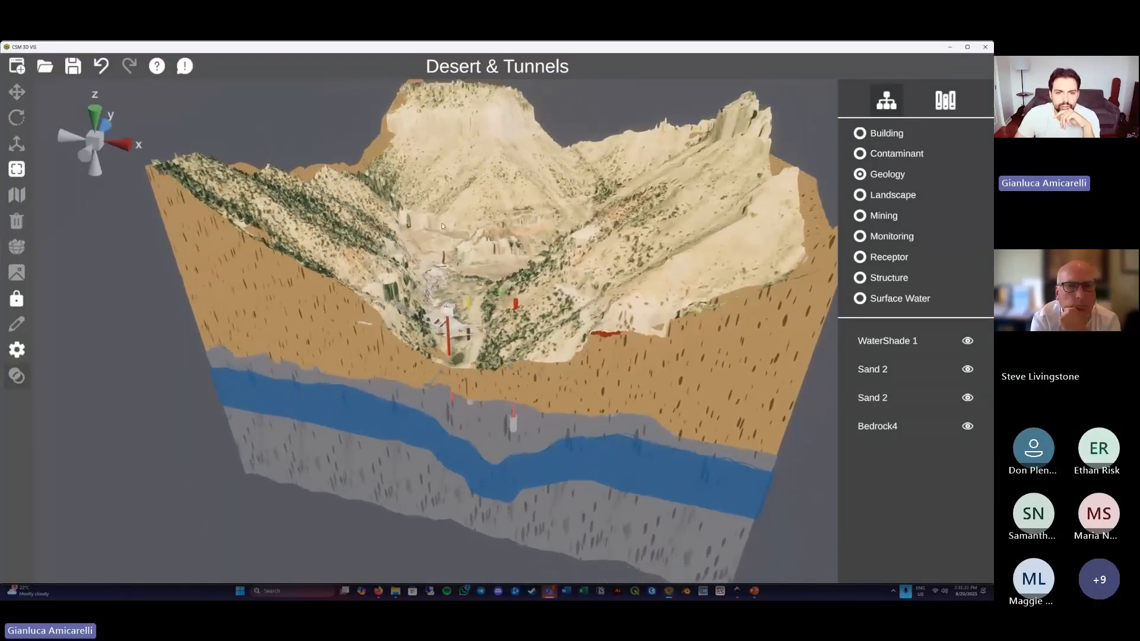
mouse_move(505, 199)
right_down()
mouse_move(500, 234)
mouse_move(559, 217)
mouse_move(535, 246)
mouse_move(505, 196)
right_up()
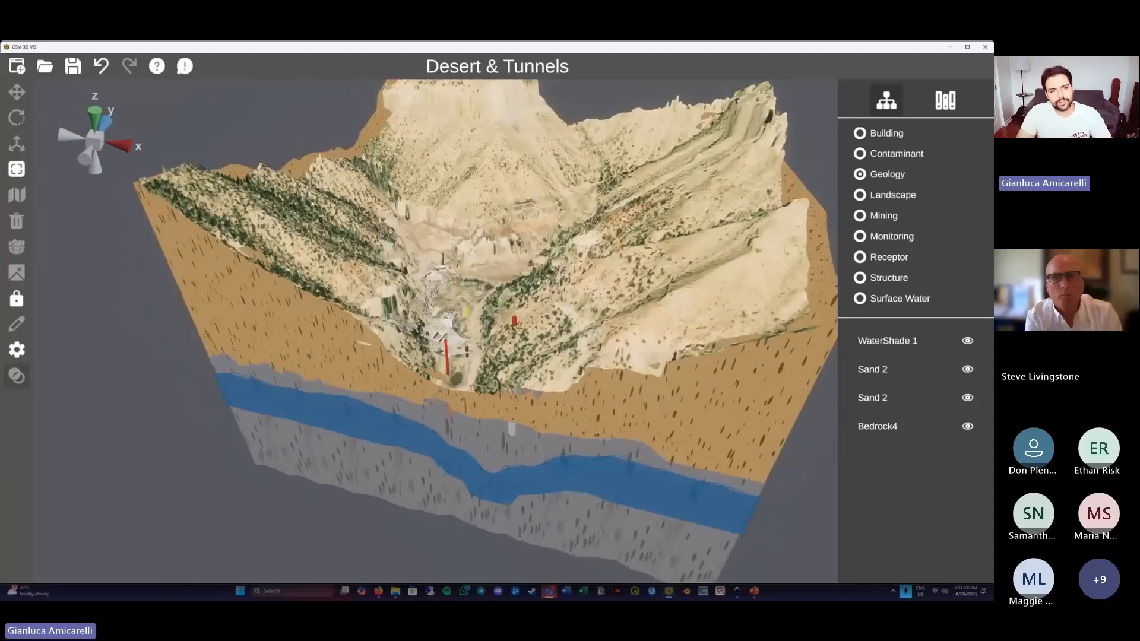
right_drag(418, 237, 453, 221)
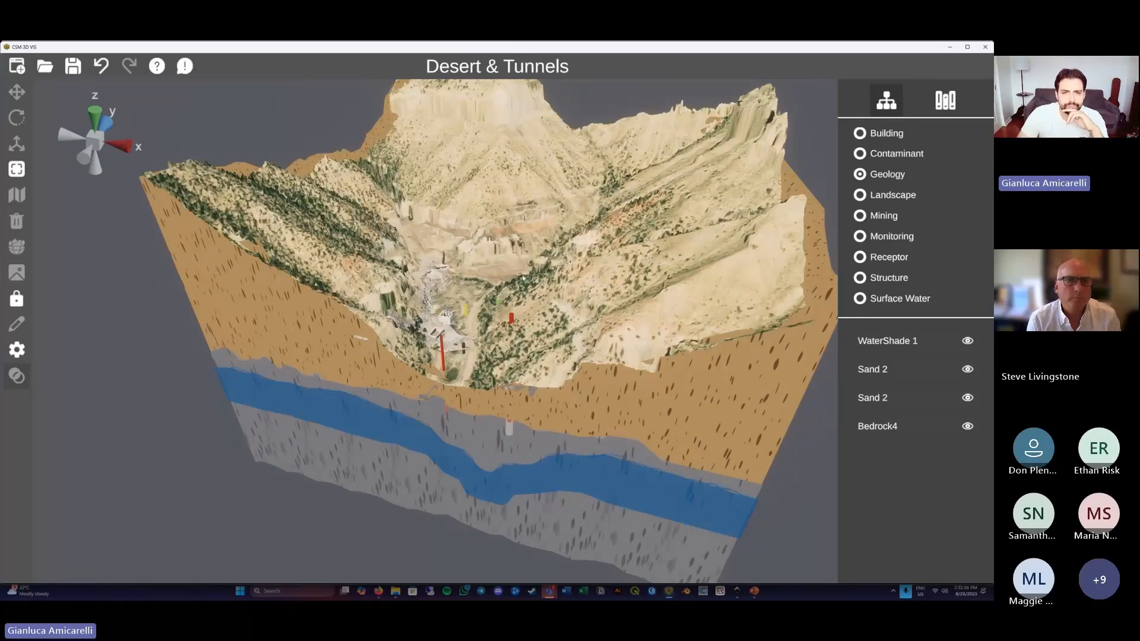
middle_drag(522, 278, 518, 272)
scroll(518, 274, down, 5)
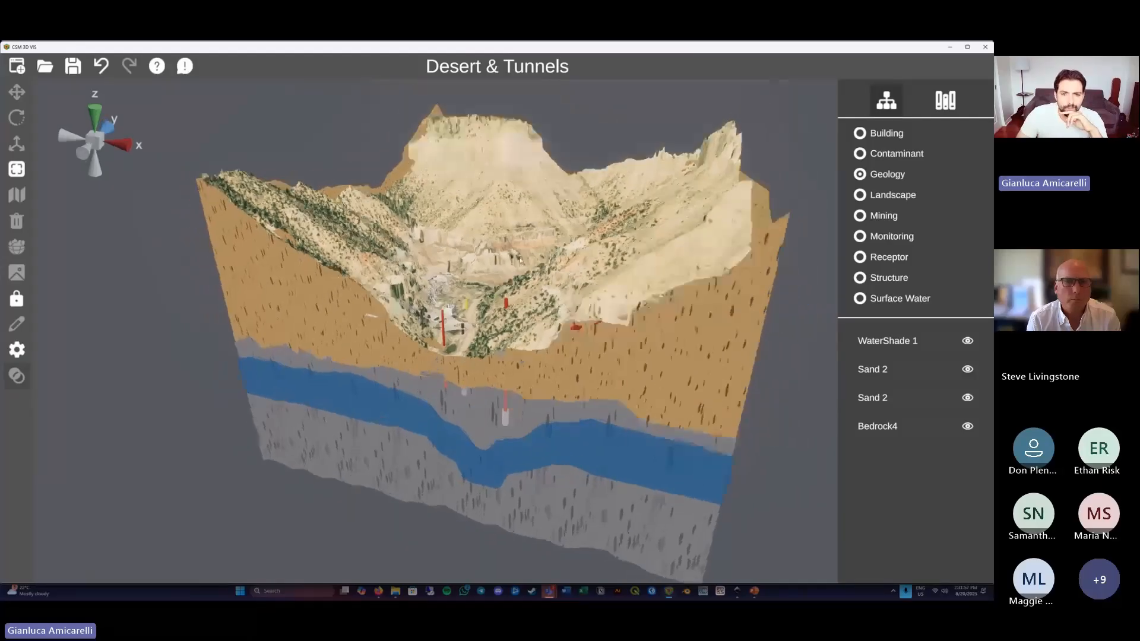
Lower the opacity of the upper Sand 2 geology layer to near the minimum, and deselect the layer.
middle_drag(516, 260, 518, 268)
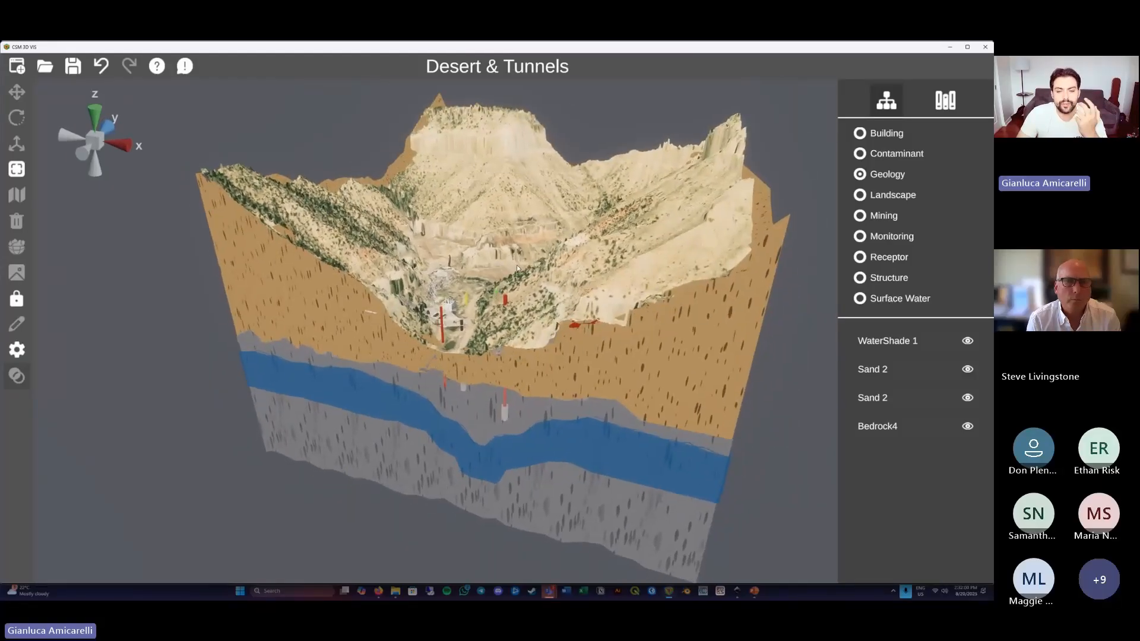
click(891, 373)
click(17, 375)
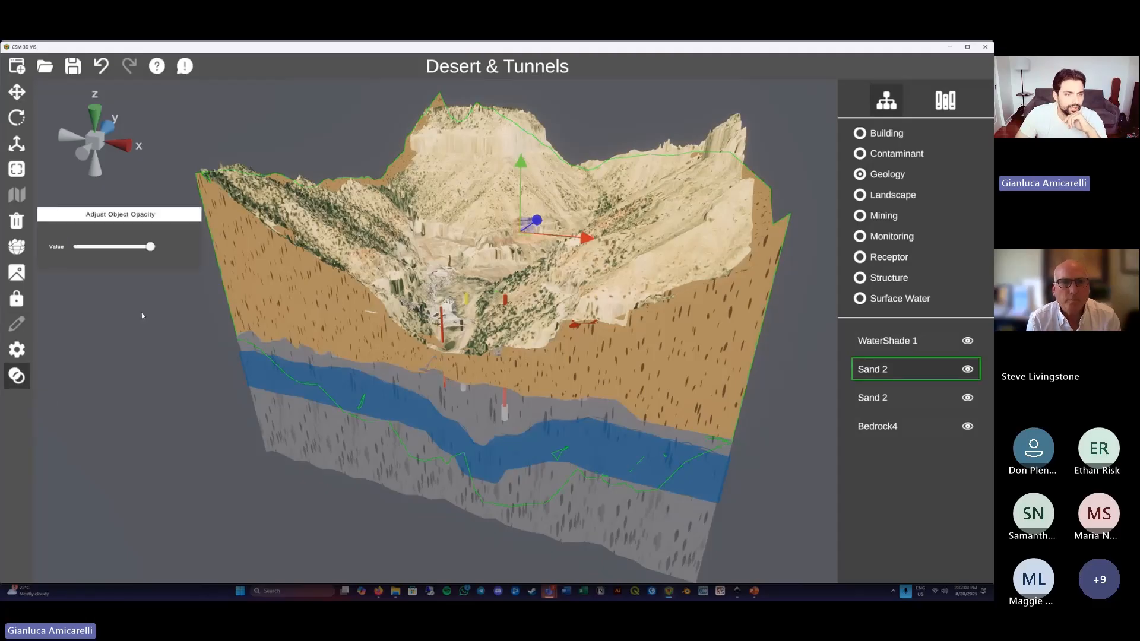
drag(151, 247, 87, 252)
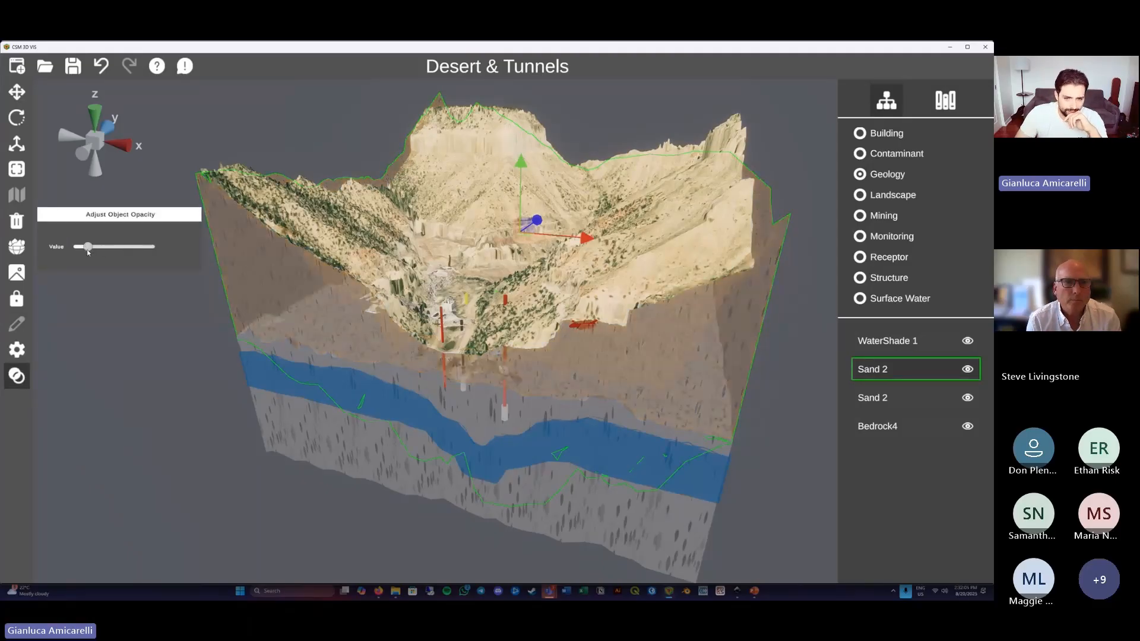
middle_drag(567, 410, 571, 386)
click(532, 387)
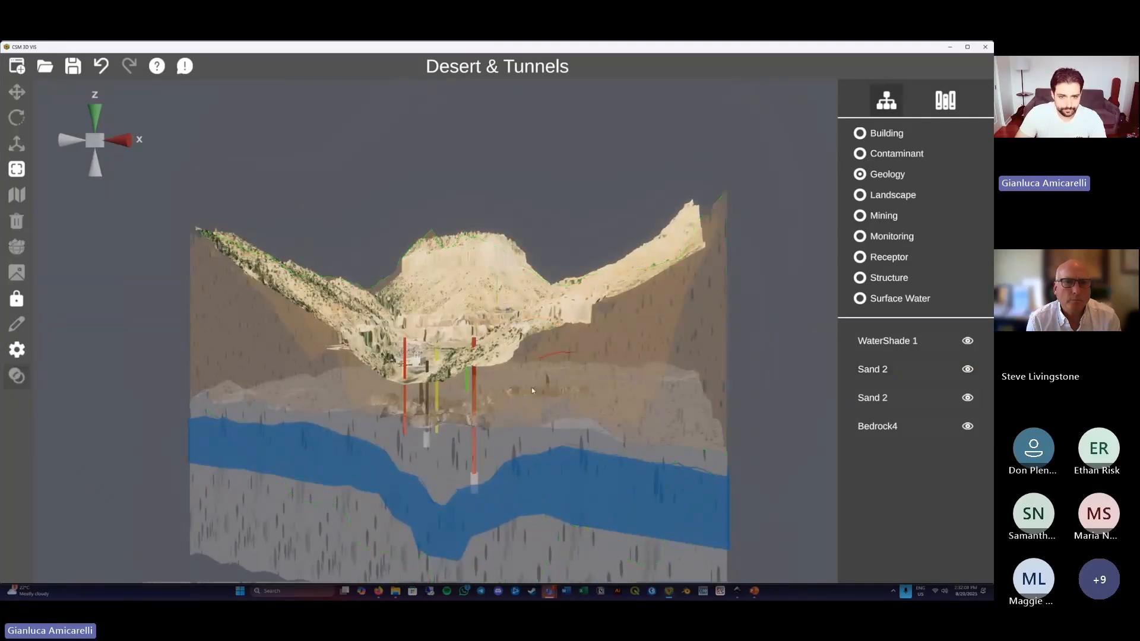
Examine the wells below the terrain and pass through the interior of the underground tunnels.
right_drag(532, 388, 532, 386)
middle_drag(525, 329, 453, 361)
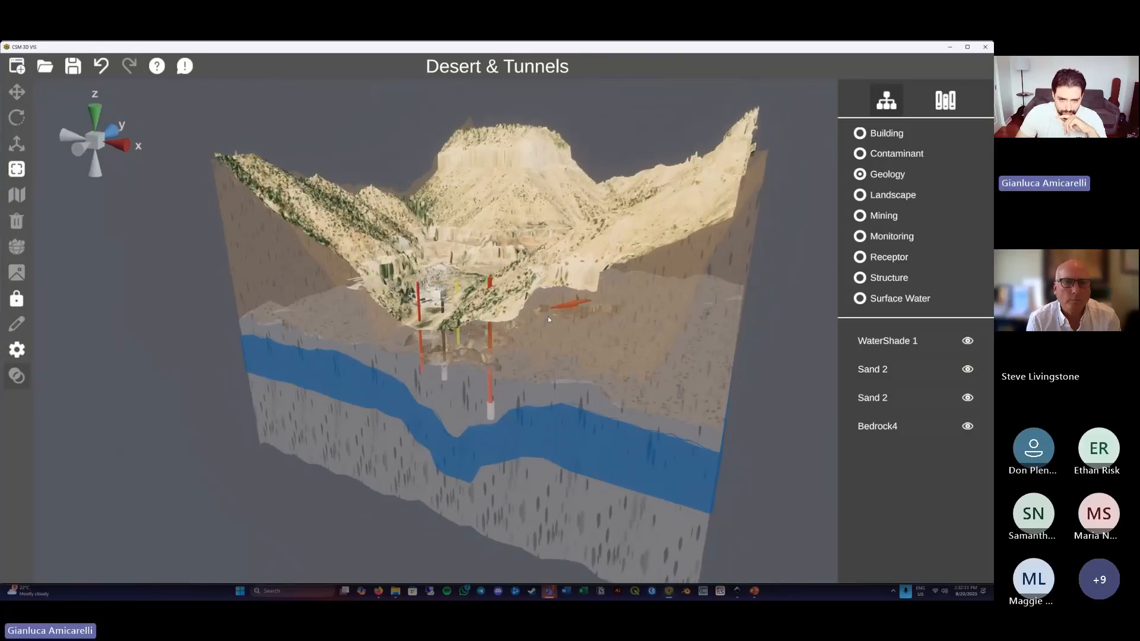
middle_drag(548, 317, 476, 334)
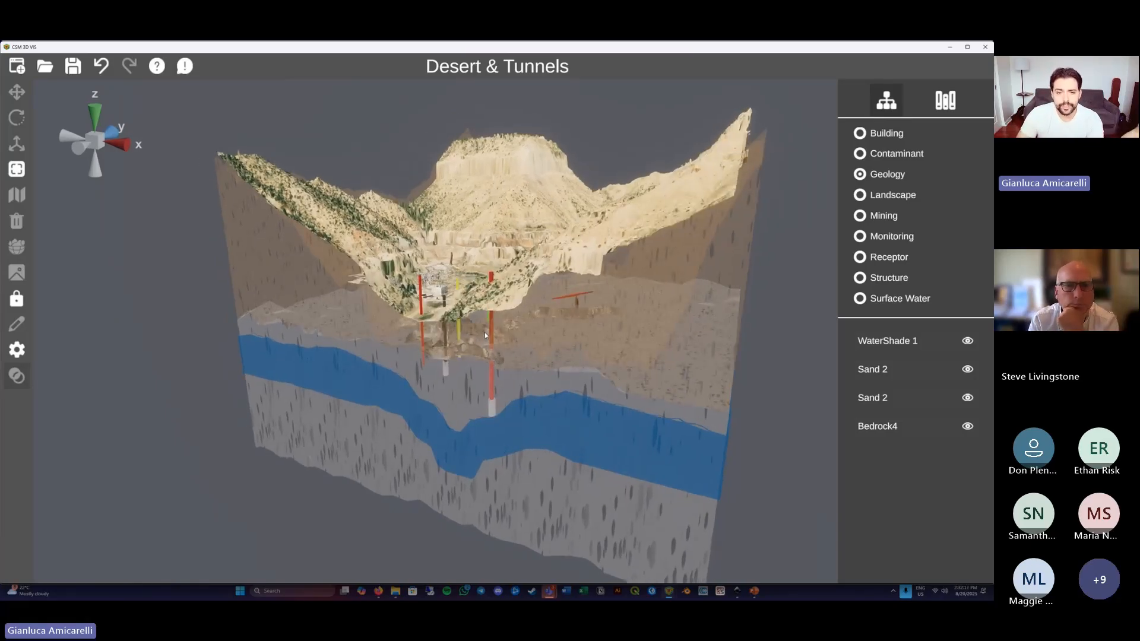
mouse_move(480, 342)
middle_down()
mouse_move(465, 349)
mouse_move(472, 339)
middle_up()
scroll(452, 359, up, 2)
scroll(473, 339, up, 5)
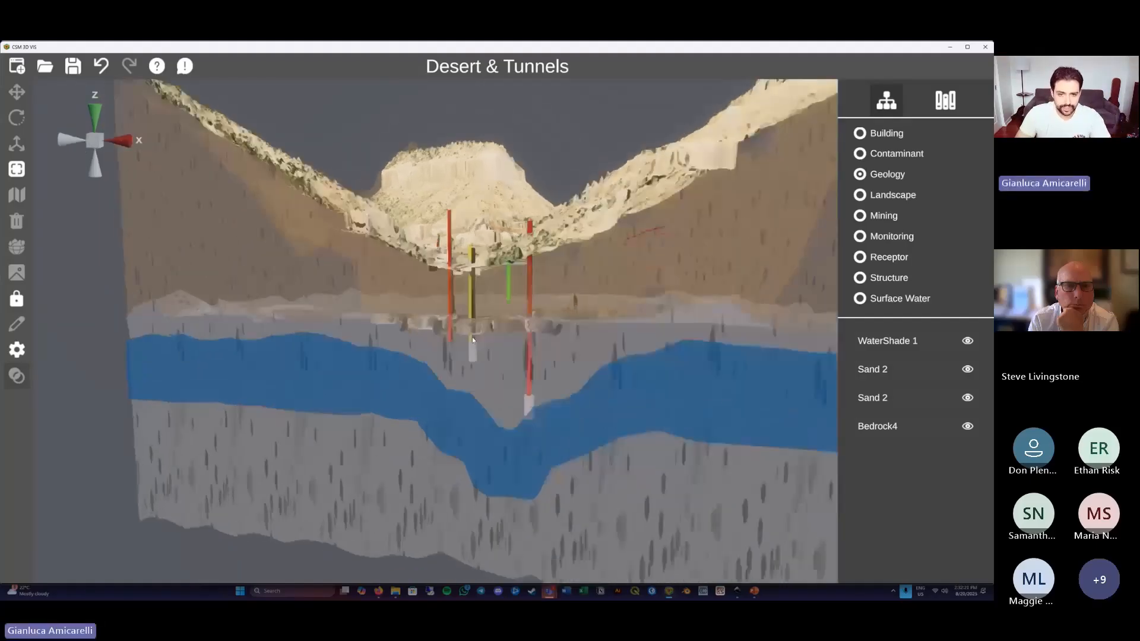
scroll(474, 338, up, 6)
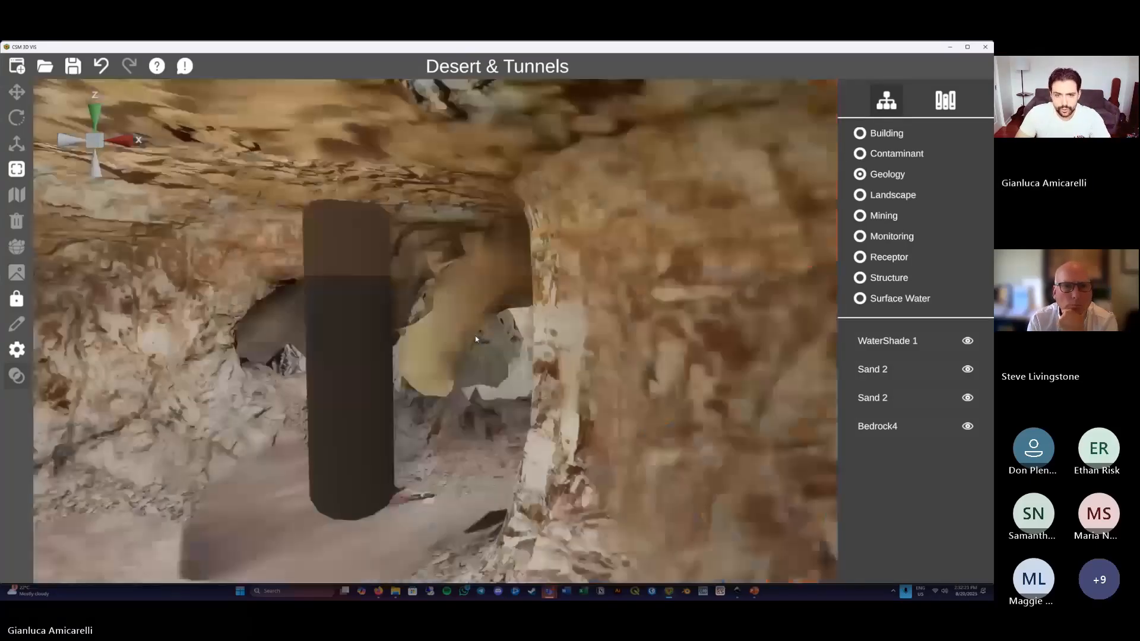
scroll(475, 339, up, 2)
scroll(476, 339, up, 3)
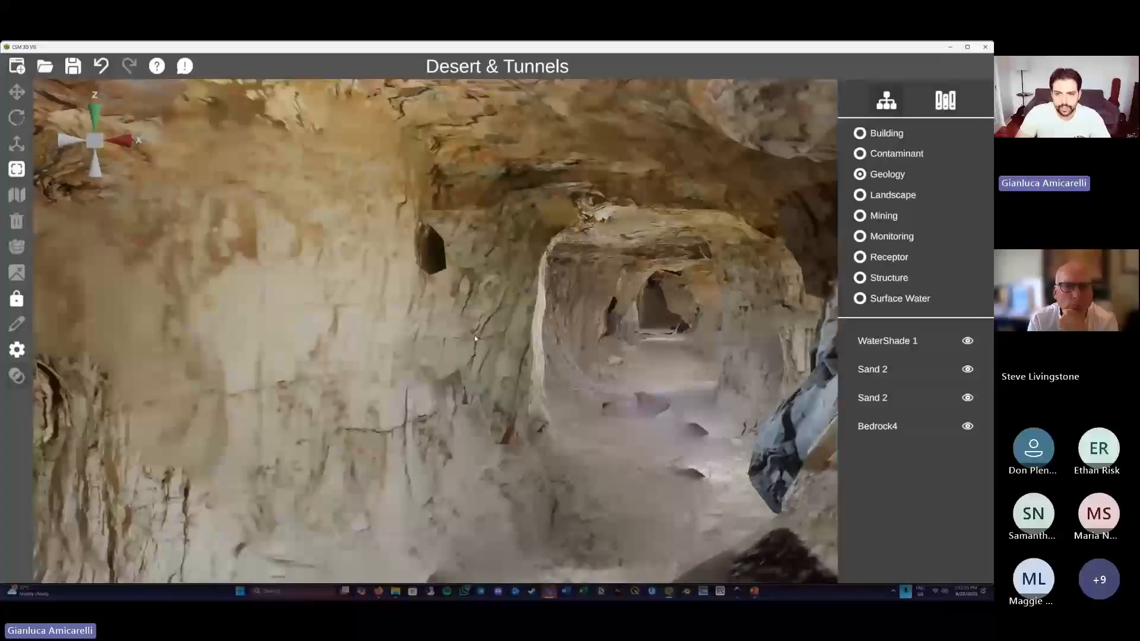
scroll(474, 339, up, 5)
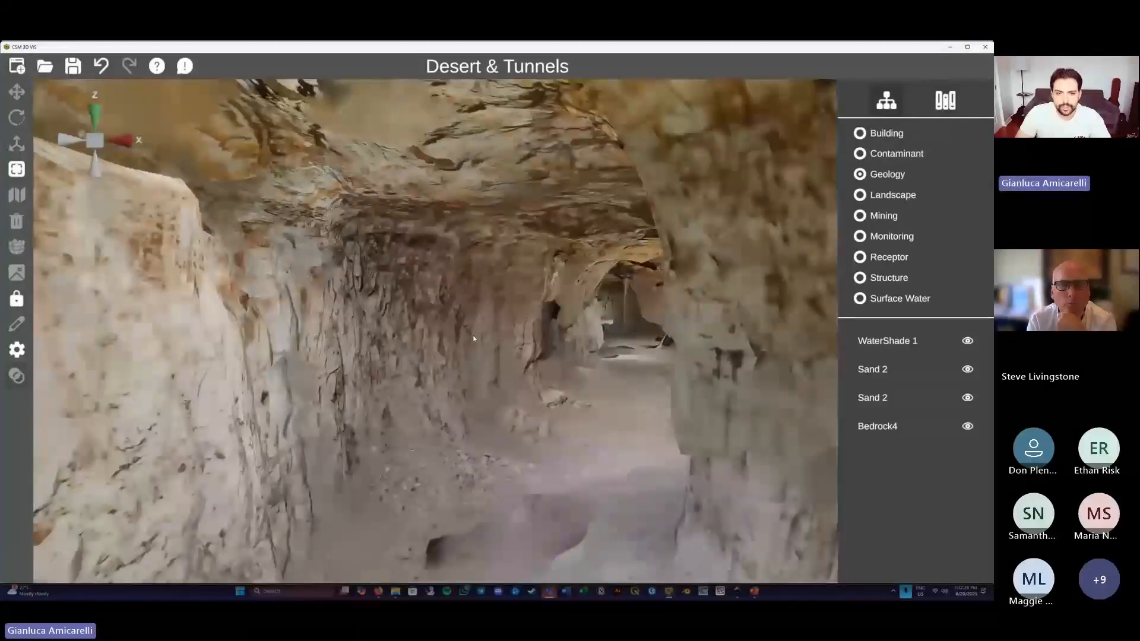
scroll(474, 338, up, 4)
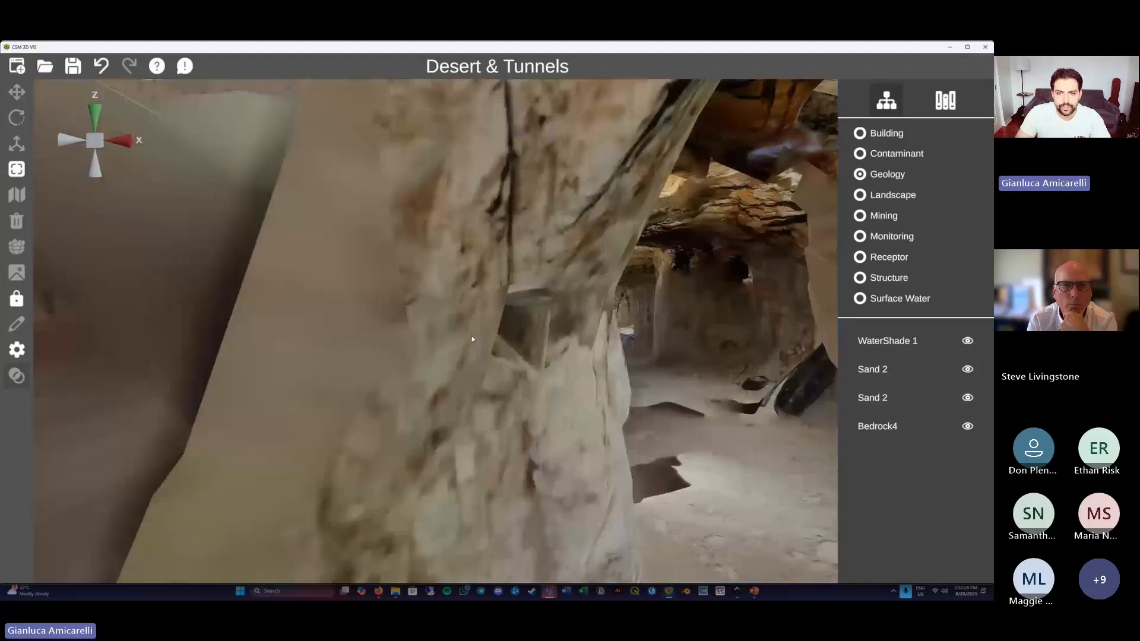
scroll(471, 339, up, 6)
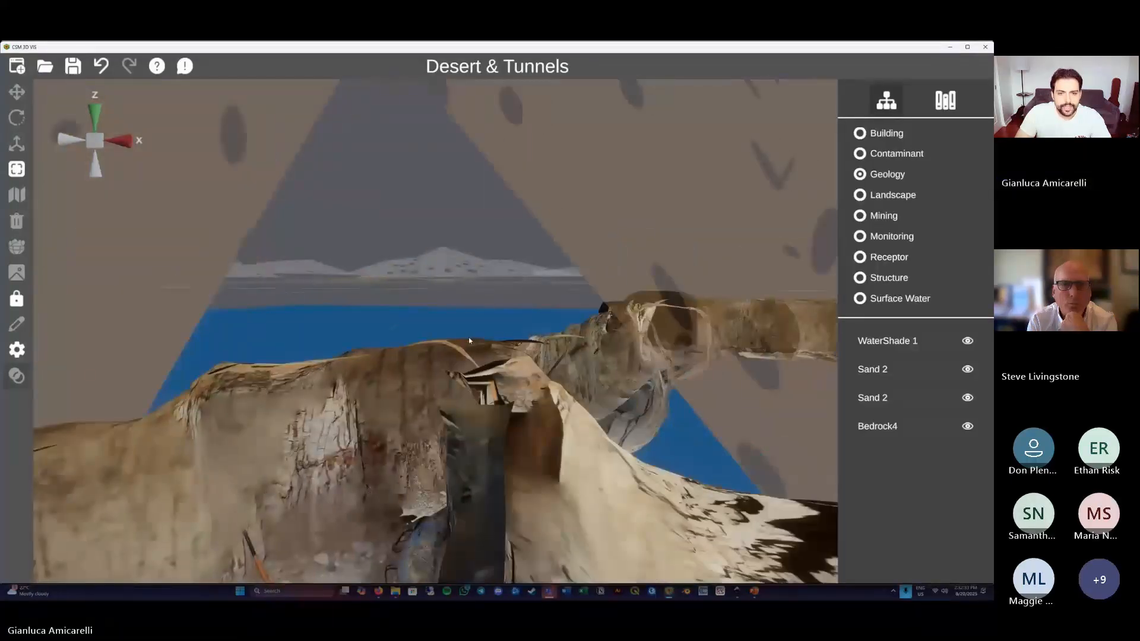
Return to an overview of the Desert & Tunnels model and examine how the wells and tunnels sit within the geology layers.
scroll(469, 340, down, 10)
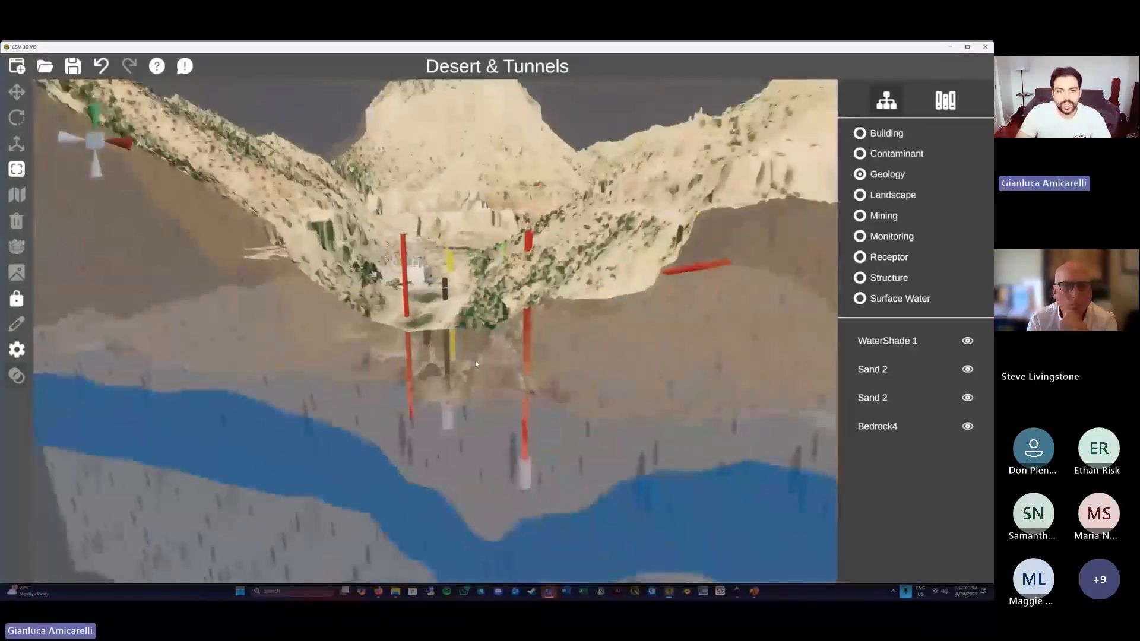
scroll(475, 362, down, 6)
scroll(479, 356, up, 5)
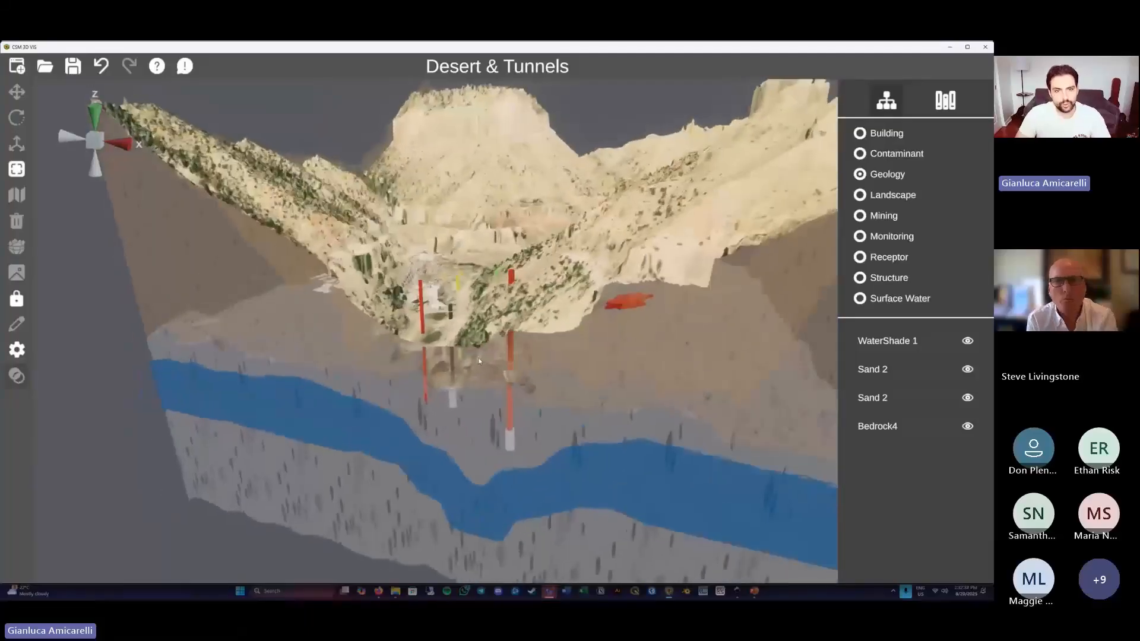
middle_drag(523, 337, 523, 334)
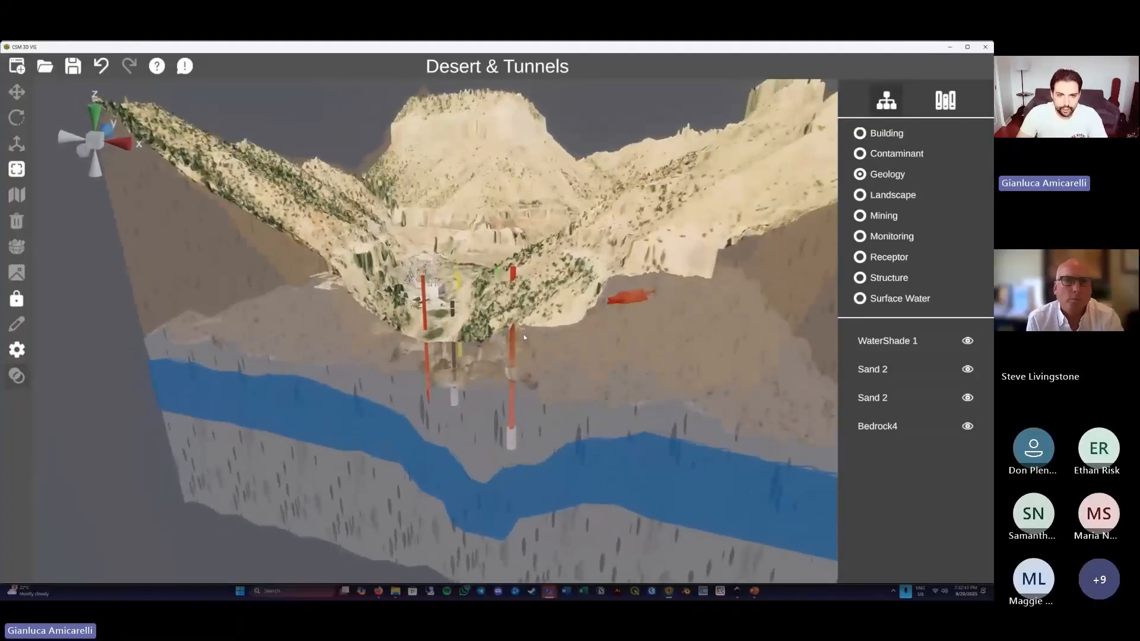
scroll(578, 344, down, 3)
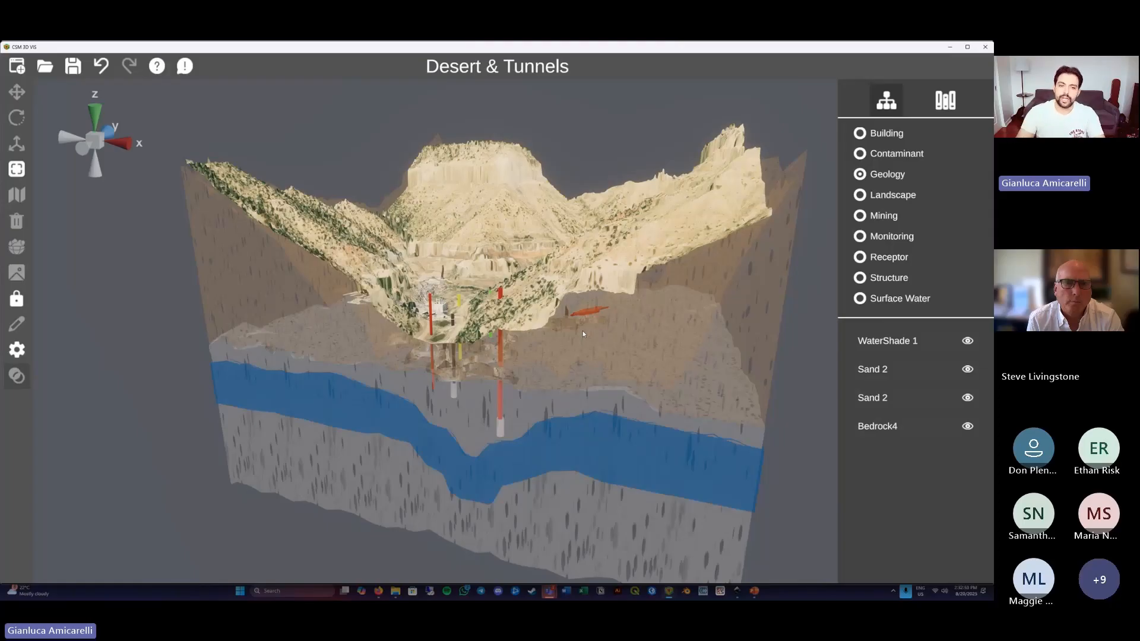
middle_drag(561, 307, 557, 316)
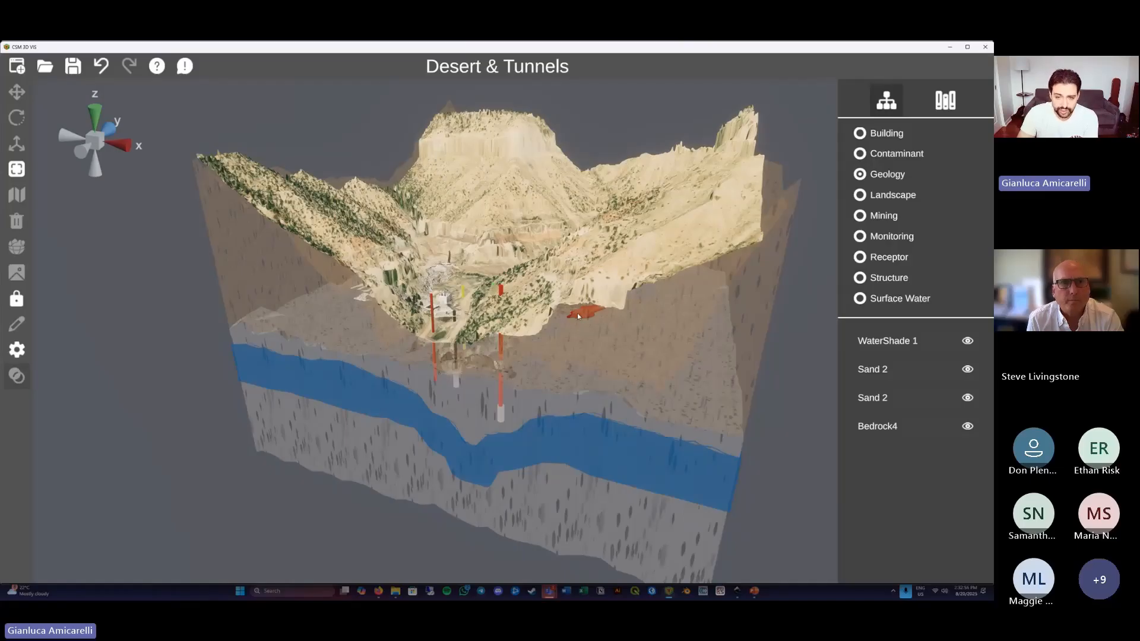
middle_drag(577, 313, 570, 296)
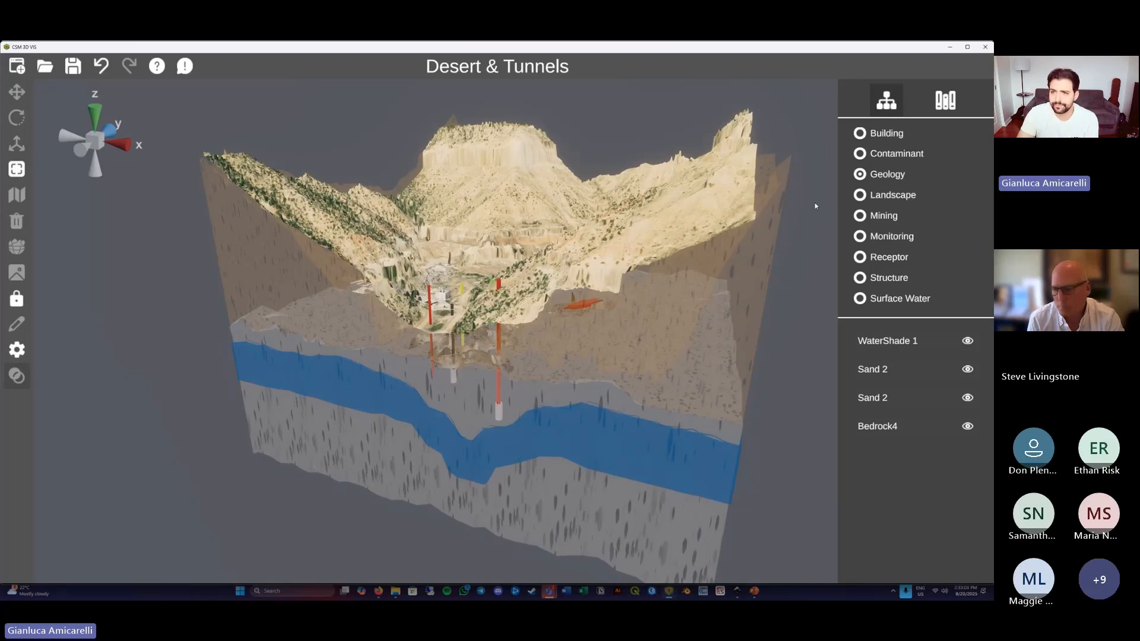
click(669, 592)
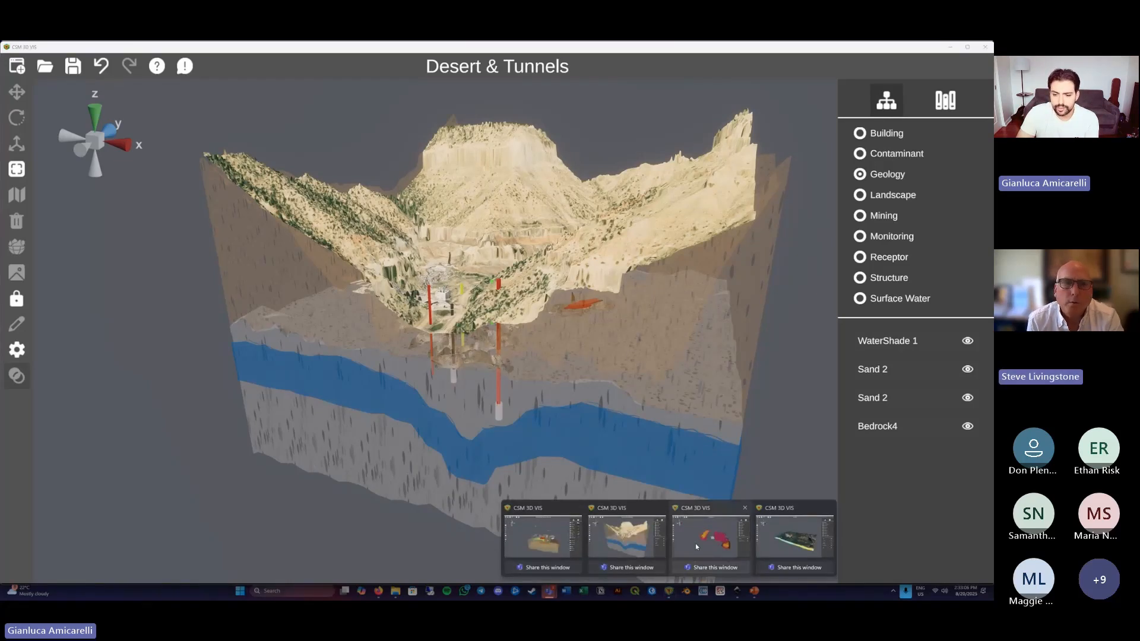
click(647, 537)
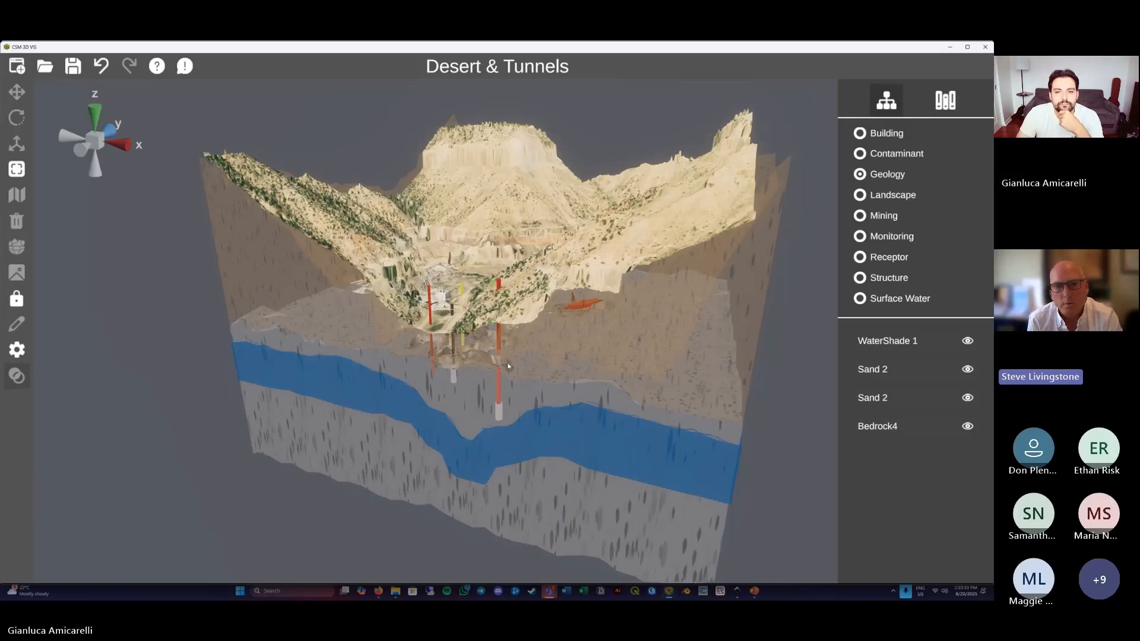
Raise the opacity of the upper Sand 2 layer to nearly full.
click(878, 375)
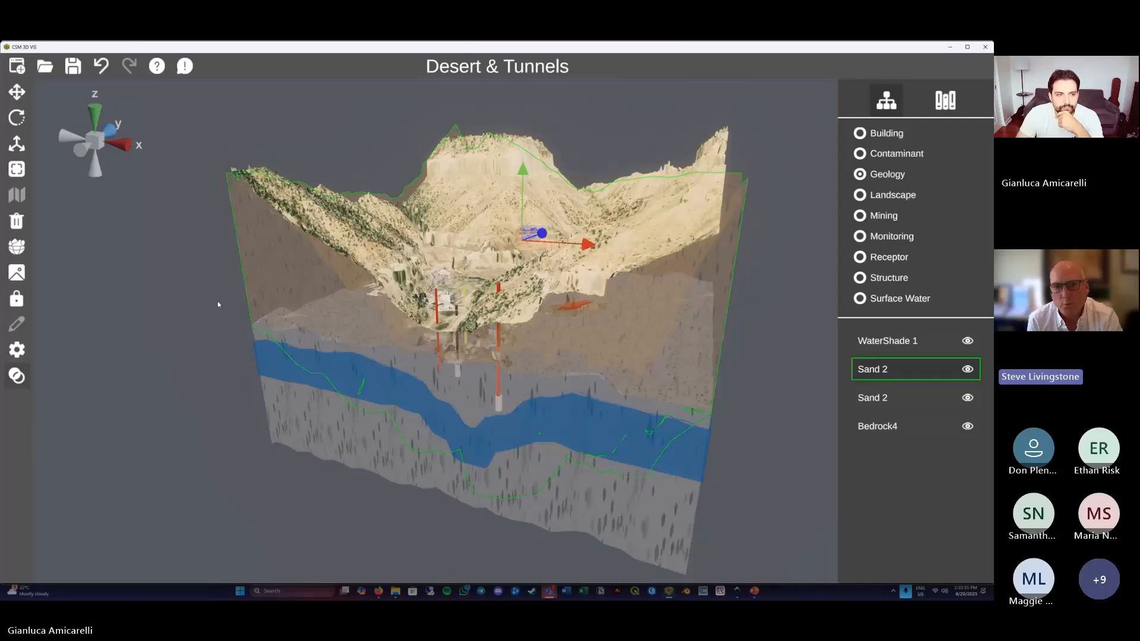
click(16, 376)
drag(112, 246, 150, 246)
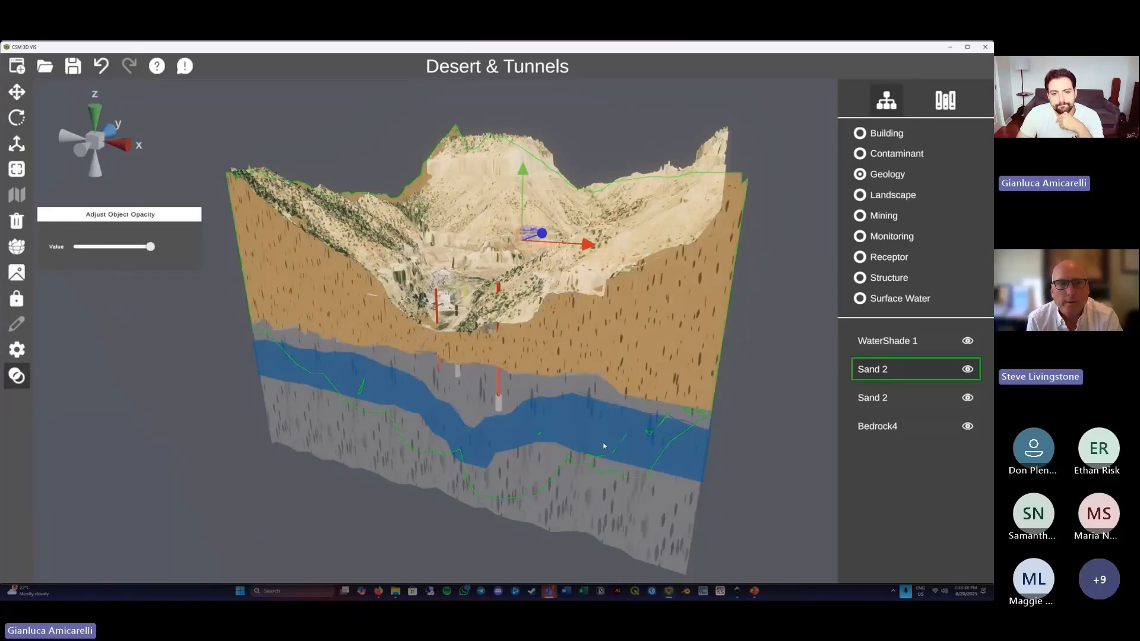
drag(603, 445, 599, 475)
Switch to the GAM model window, inspect the terrain from a lower angle, and clear the Geology category selection.
mouse_move(668, 593)
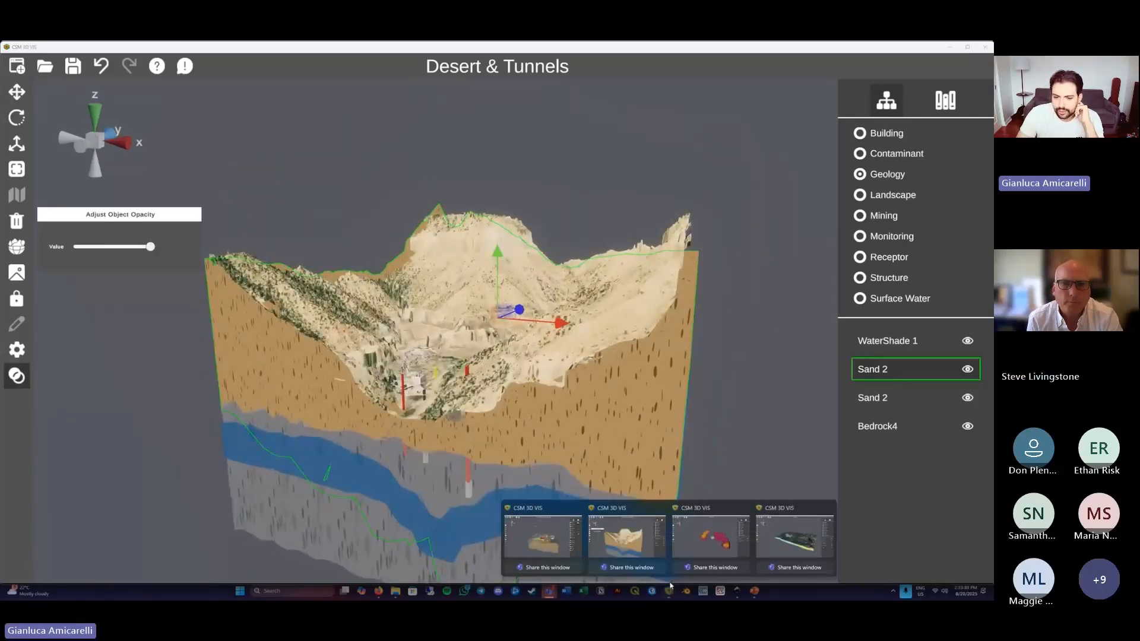
click(707, 541)
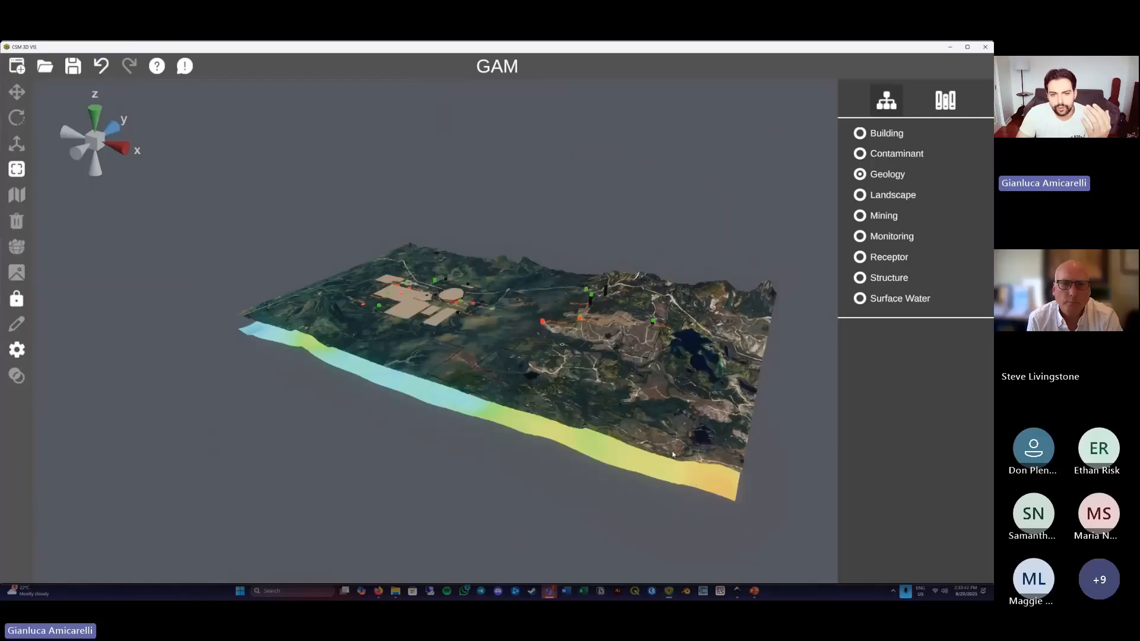
drag(673, 455, 664, 439)
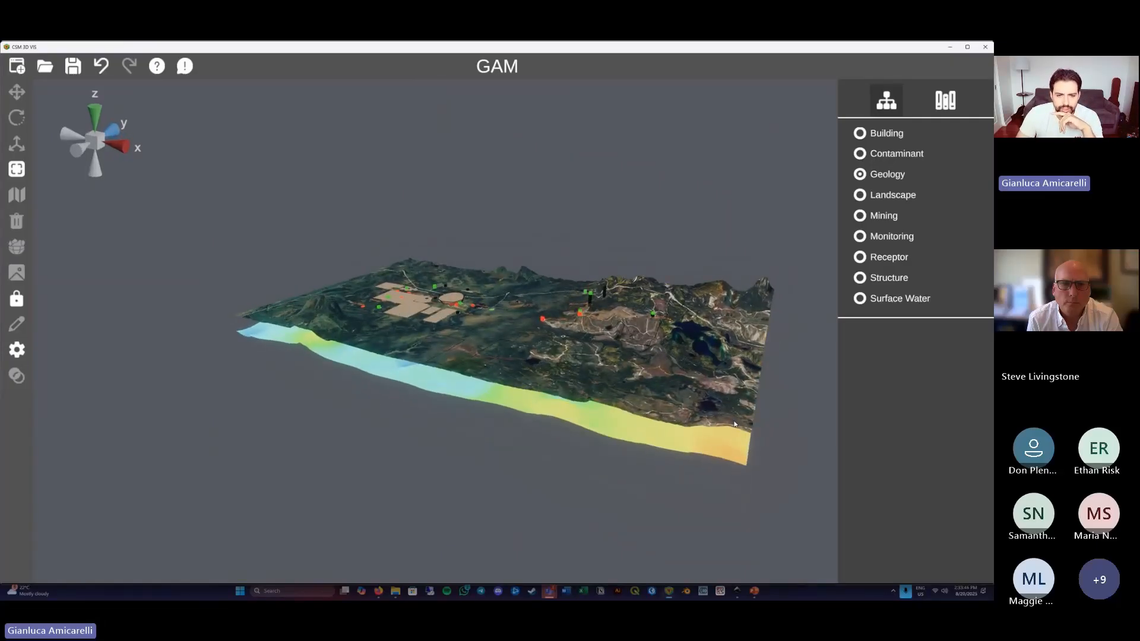
drag(732, 421, 469, 380)
drag(547, 350, 543, 416)
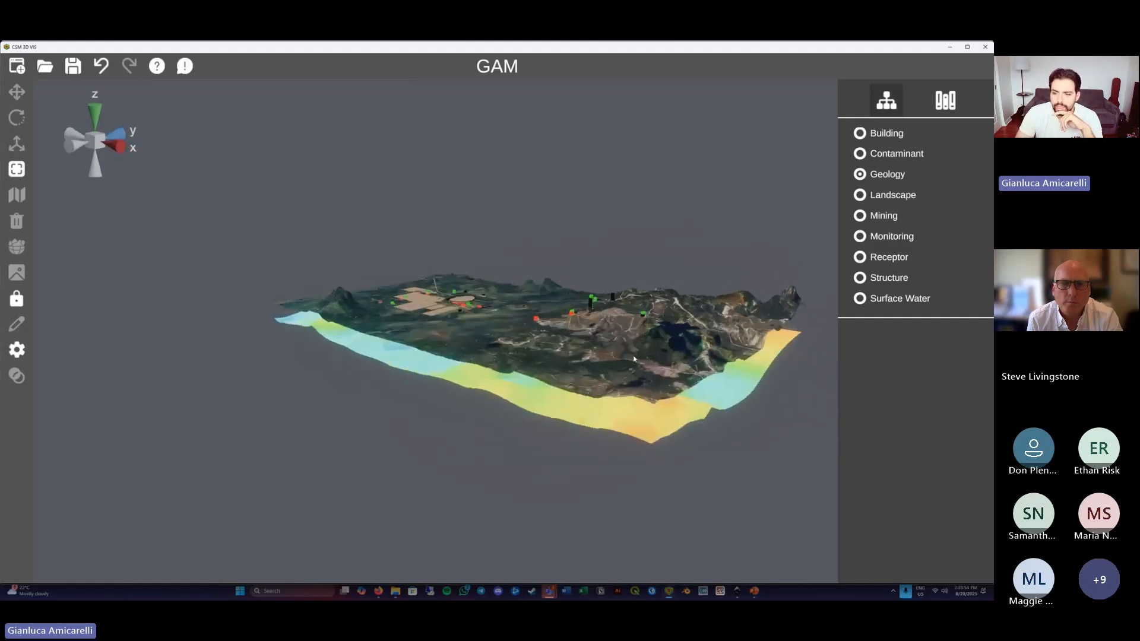
click(859, 177)
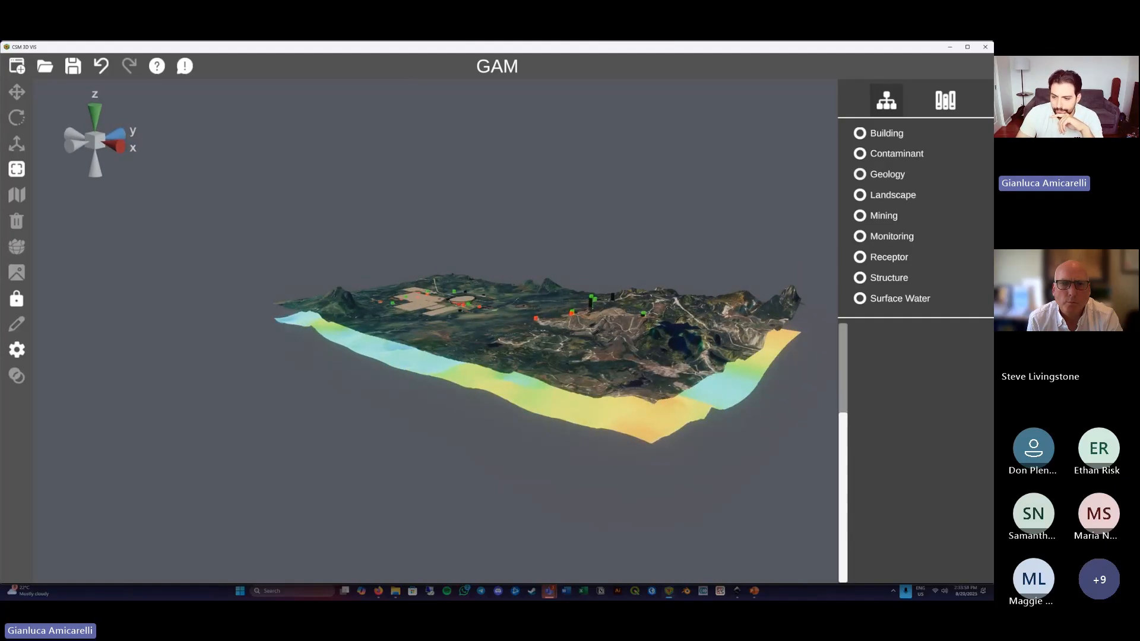
Toggle the GAM model's terrain surface off and on, and compare it with the coloured layer beneath from several angles.
drag(610, 407, 624, 460)
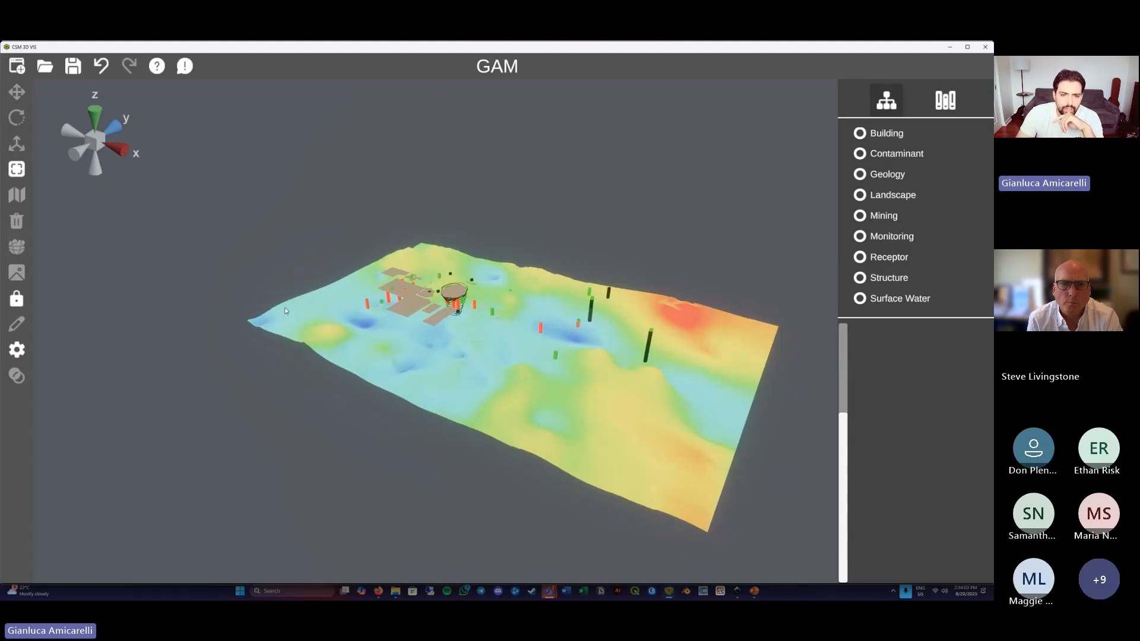
middle_drag(694, 423, 699, 423)
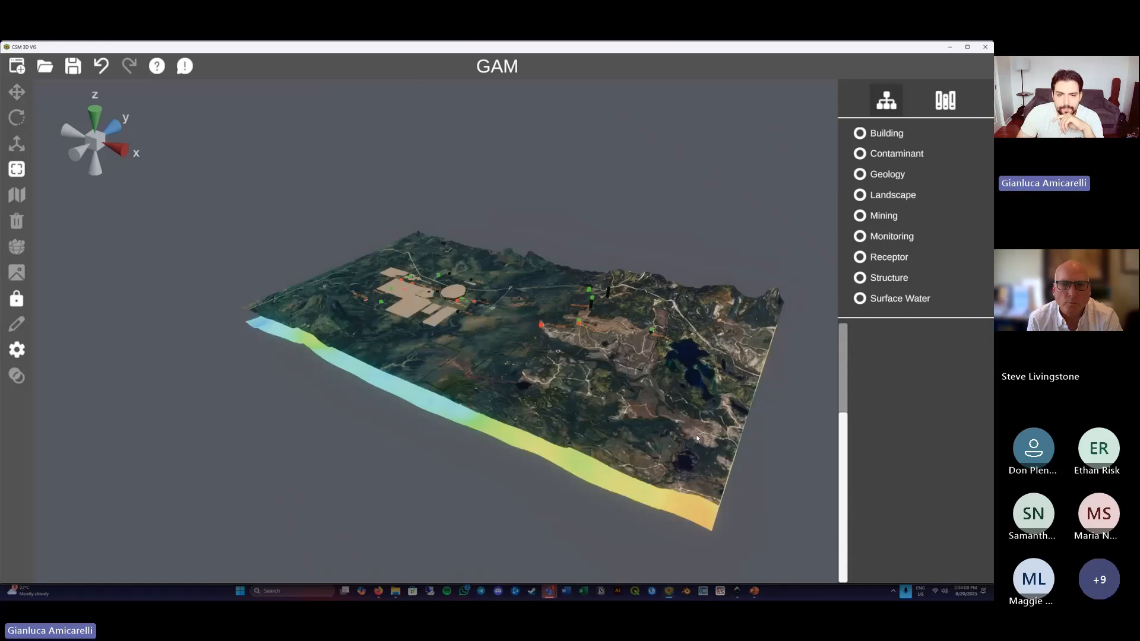
middle_drag(699, 426, 664, 392)
middle_drag(521, 347, 412, 336)
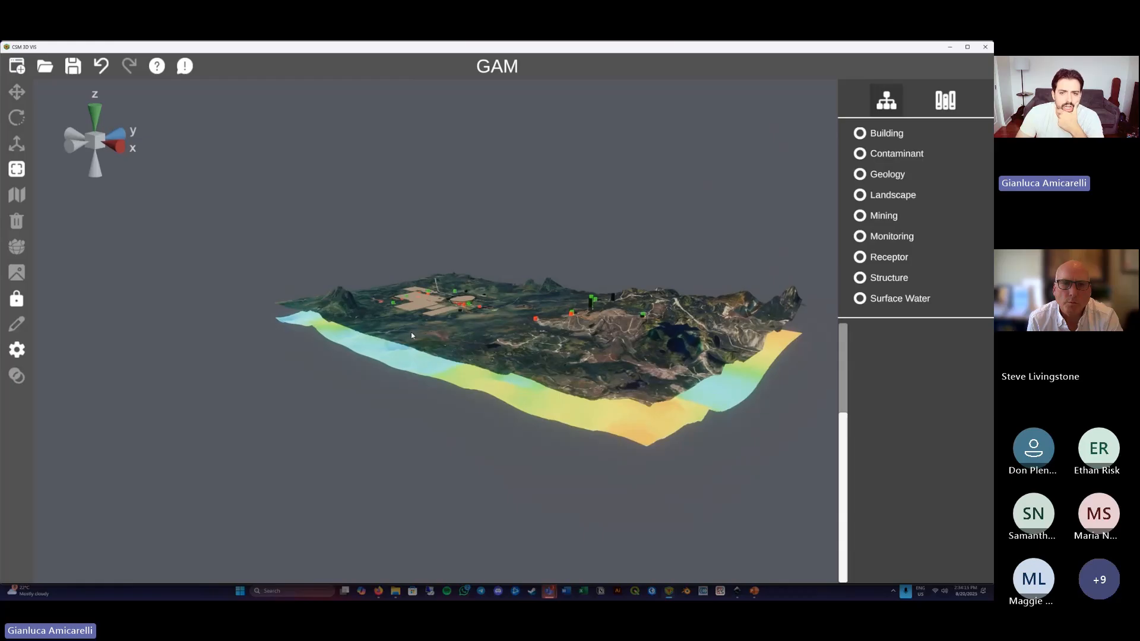
middle_drag(634, 367, 649, 385)
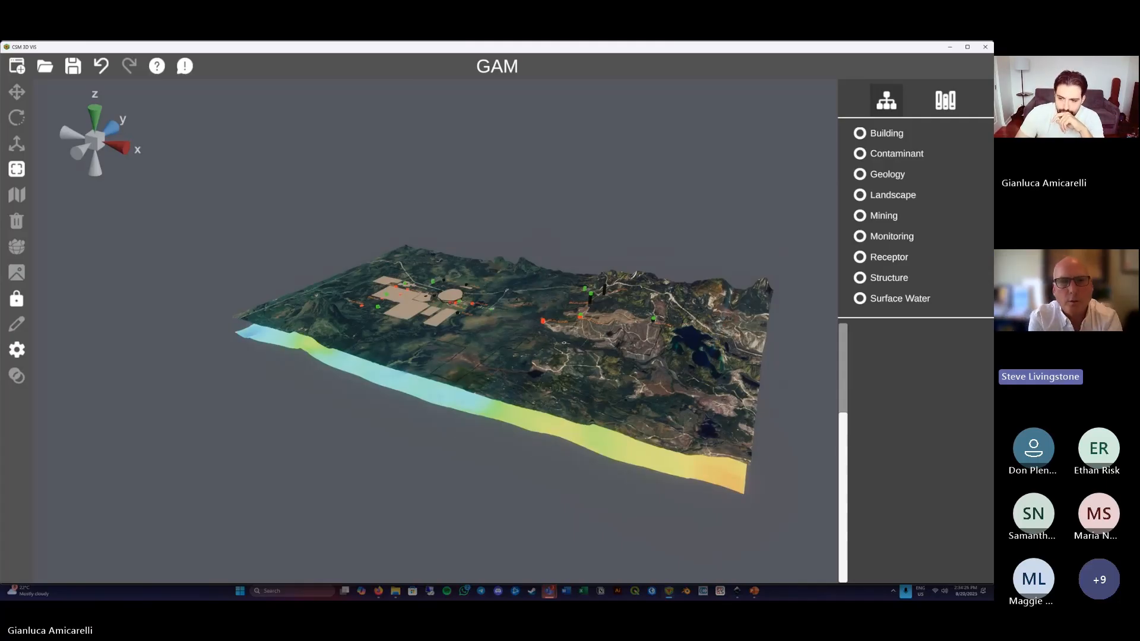
Hide the terrain surface to present the coloured layer and wells of the GAM model, and stop sharing the screen.
key(h)
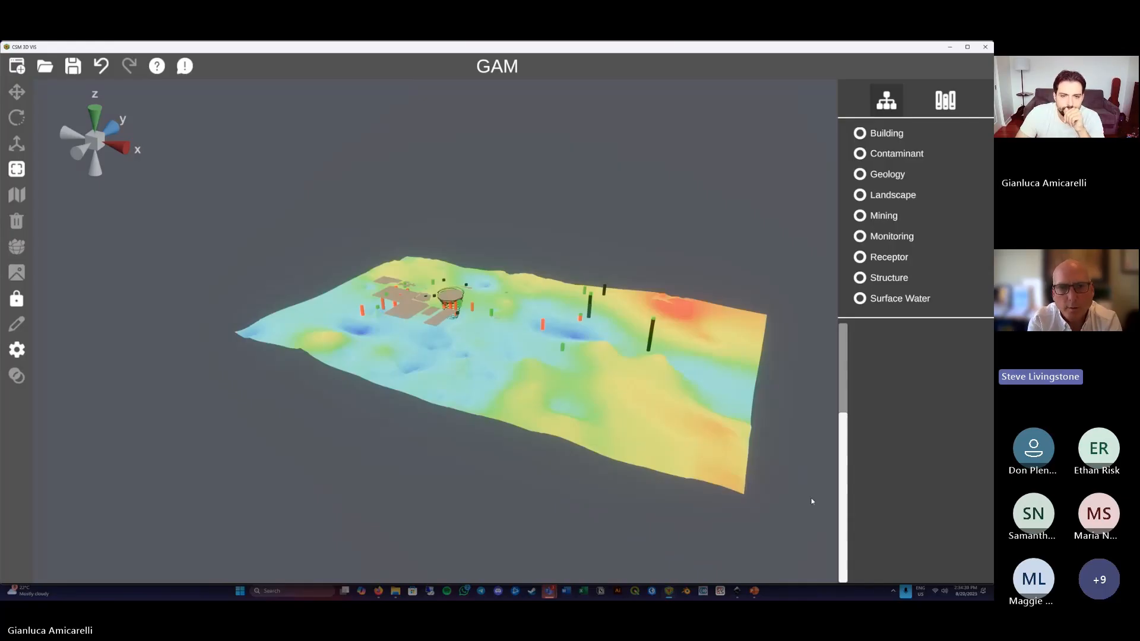
middle_drag(642, 421, 635, 447)
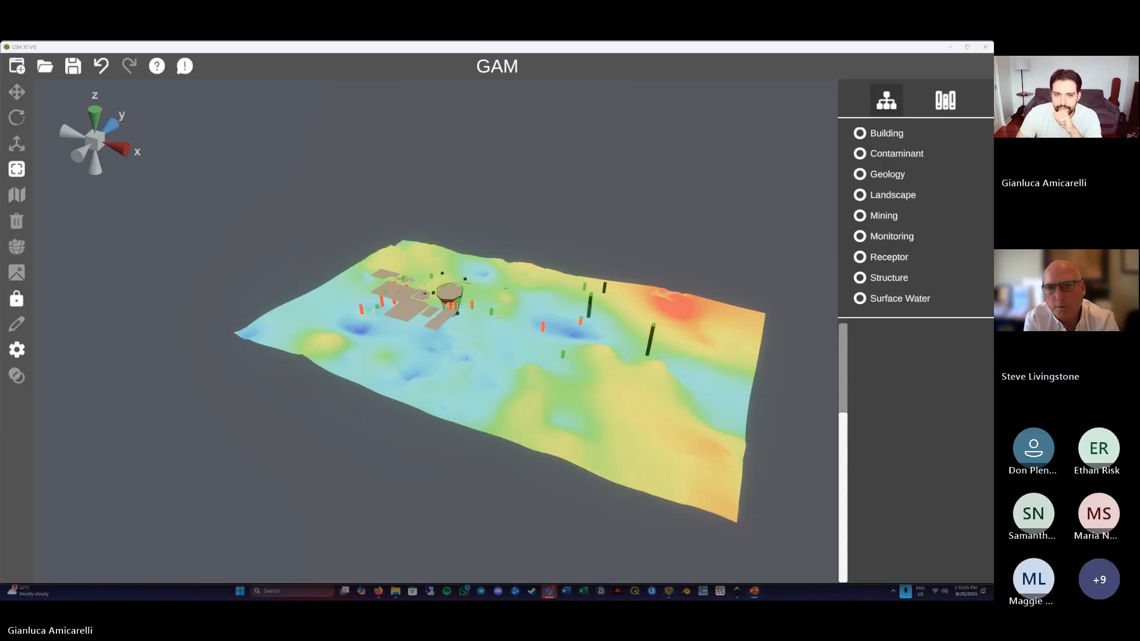
middle_drag(724, 376, 734, 384)
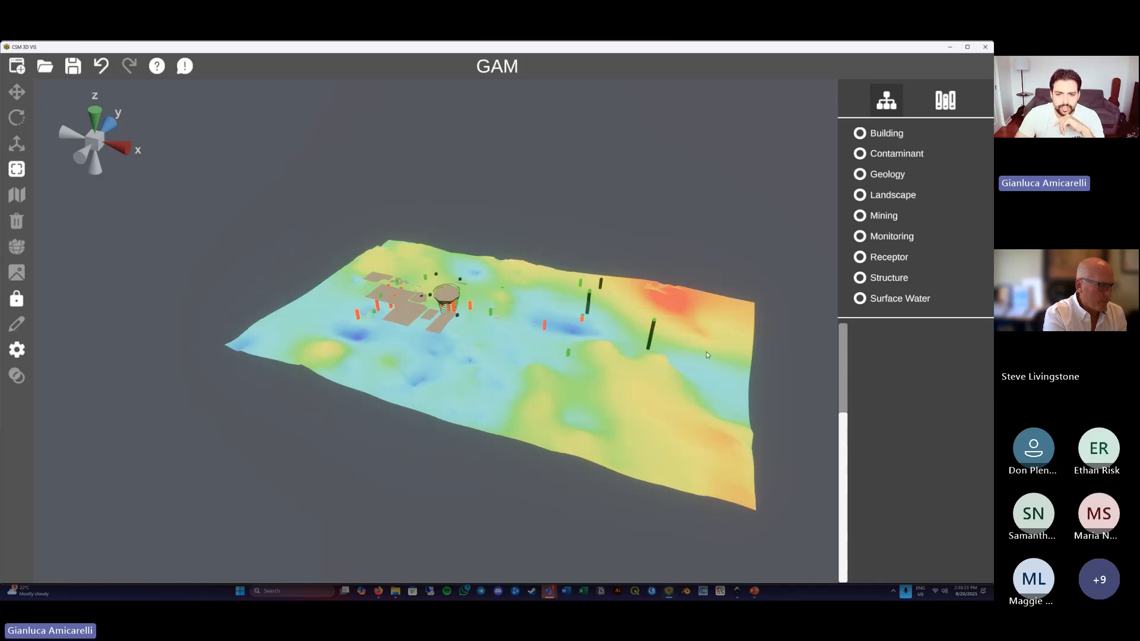
middle_drag(729, 364, 741, 362)
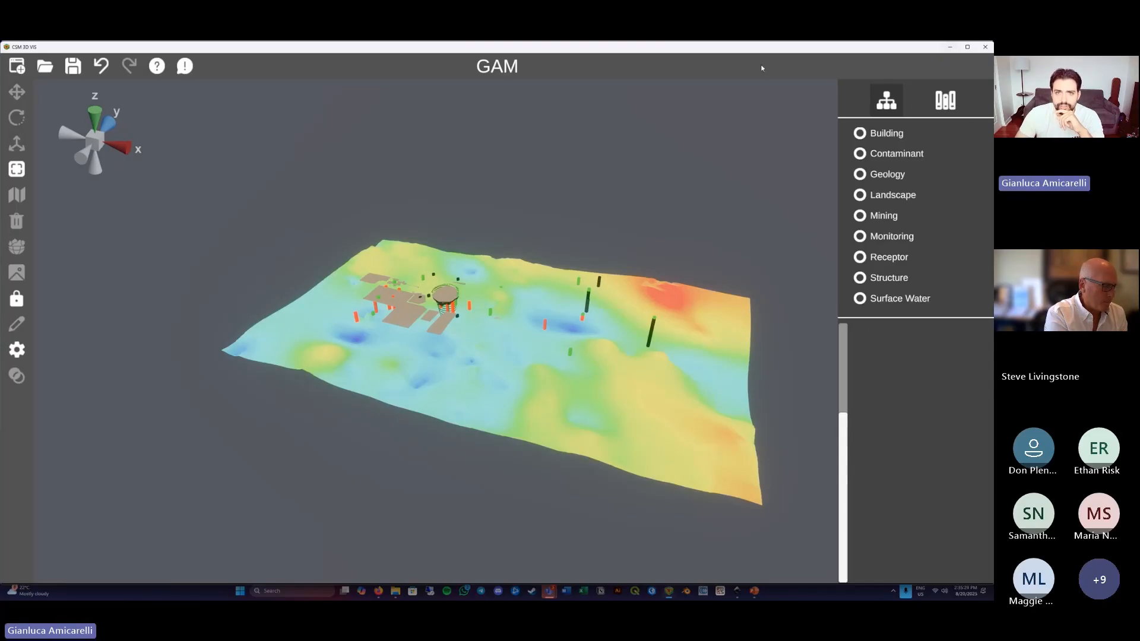
click(541, 55)
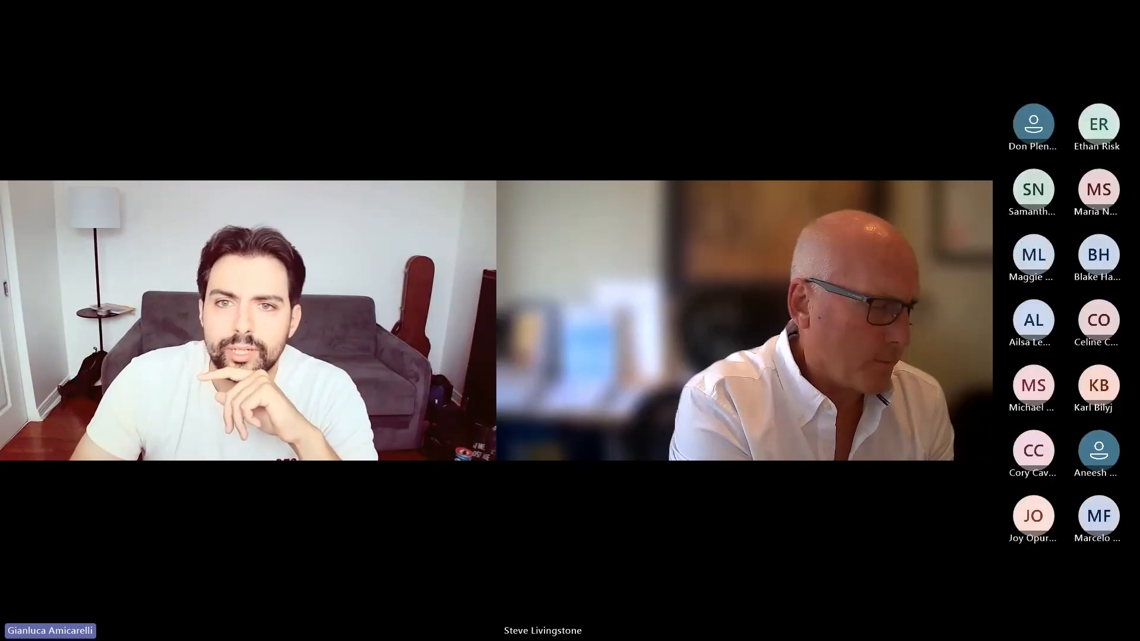